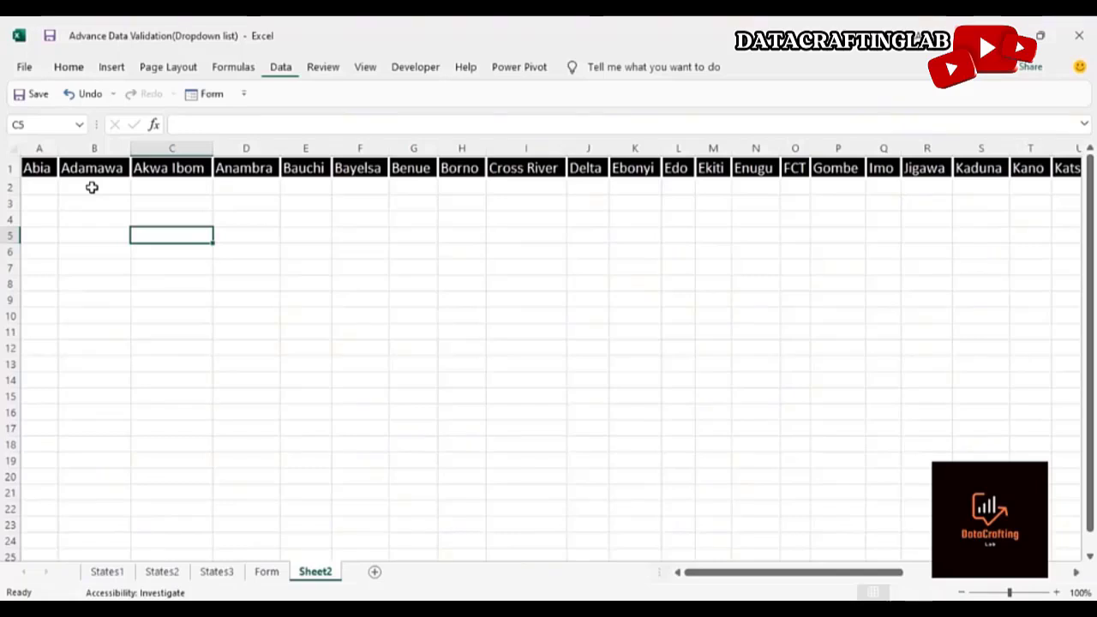
# Add a data validation dropdown list to cell B3 of Sheet2 using the state names in $A$1:$AK$1 as its source
pyautogui.click(94, 204)
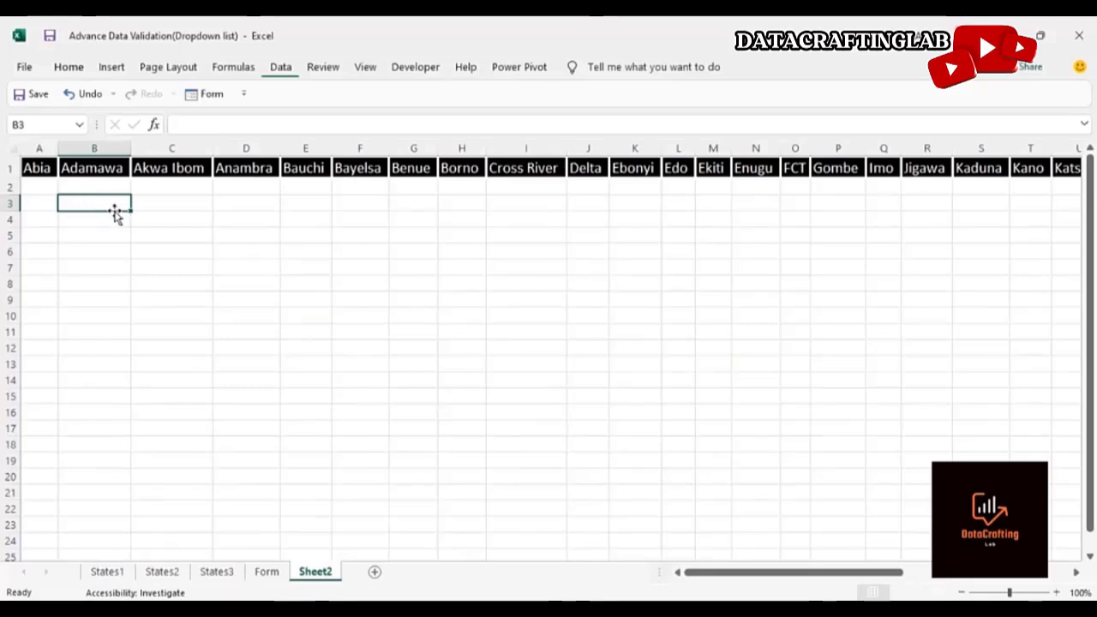
pyautogui.click(46, 171)
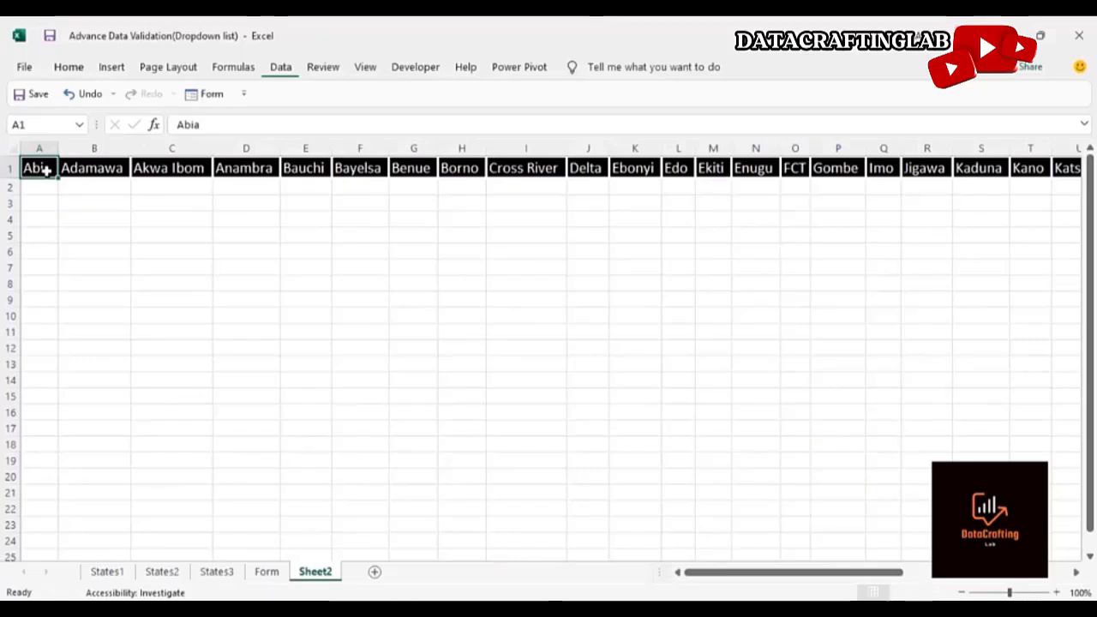
pyautogui.hotkey('ctrl', 'Right')
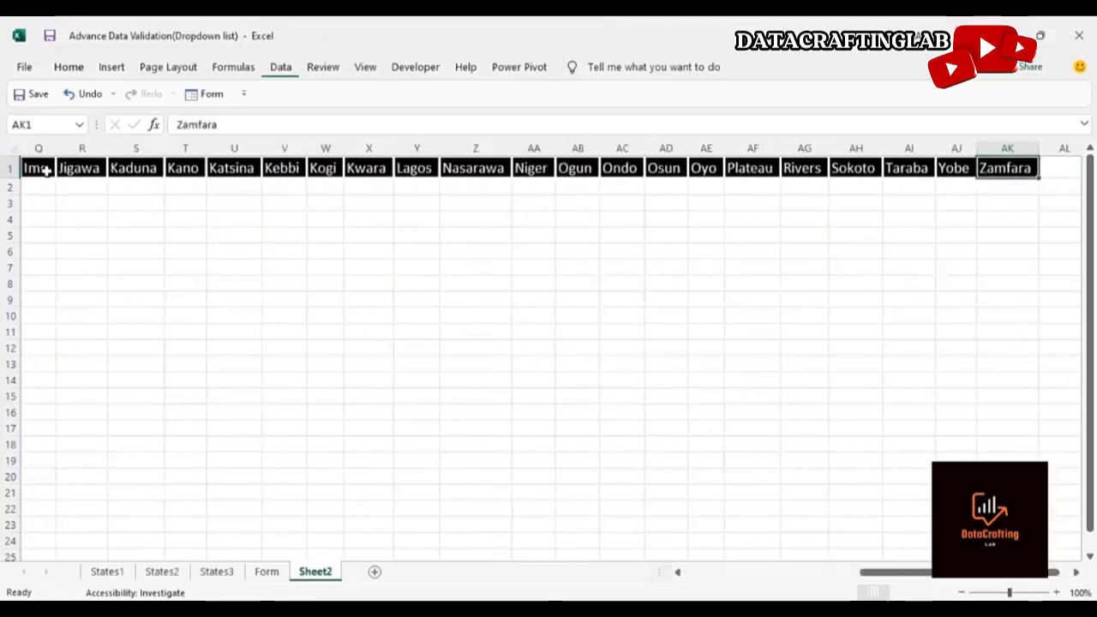
pyautogui.hotkey('ctrl', 'Left')
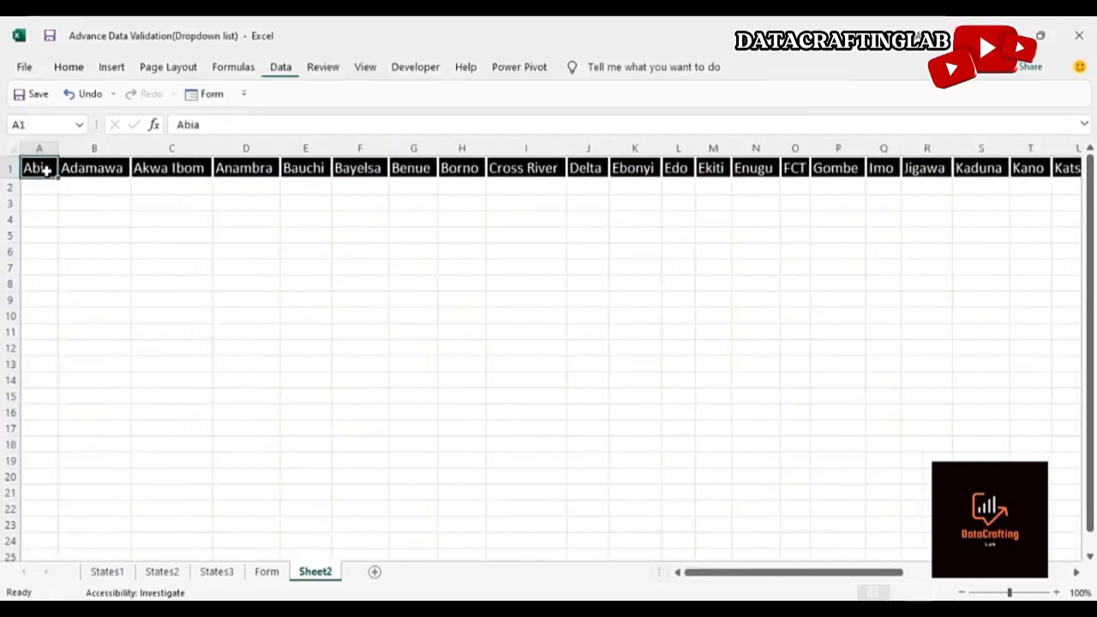
pyautogui.click(85, 203)
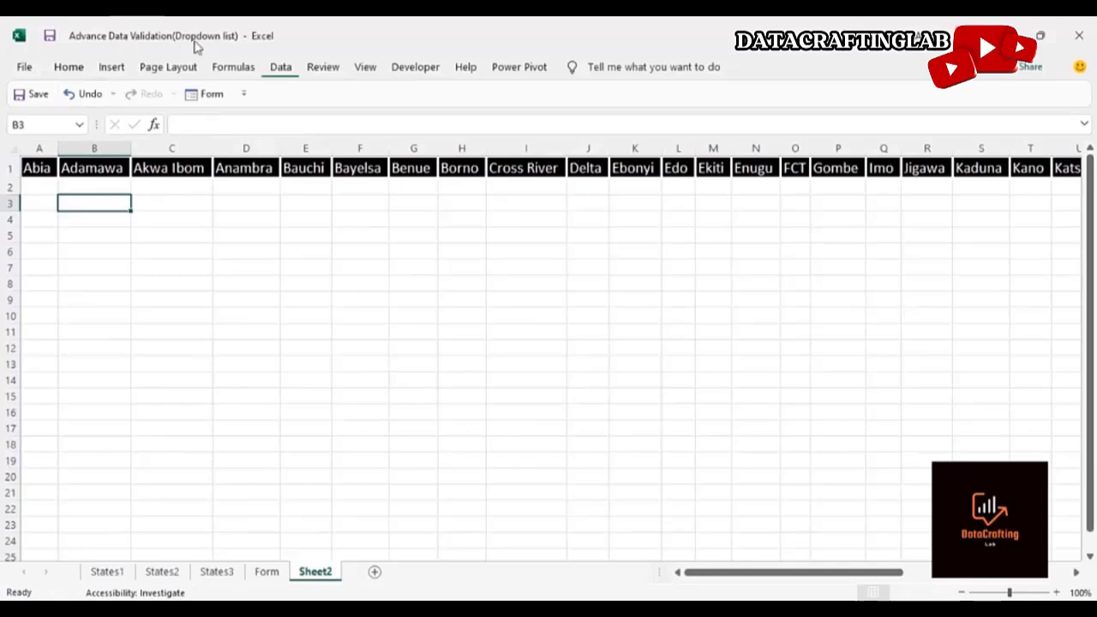
pyautogui.click(289, 75)
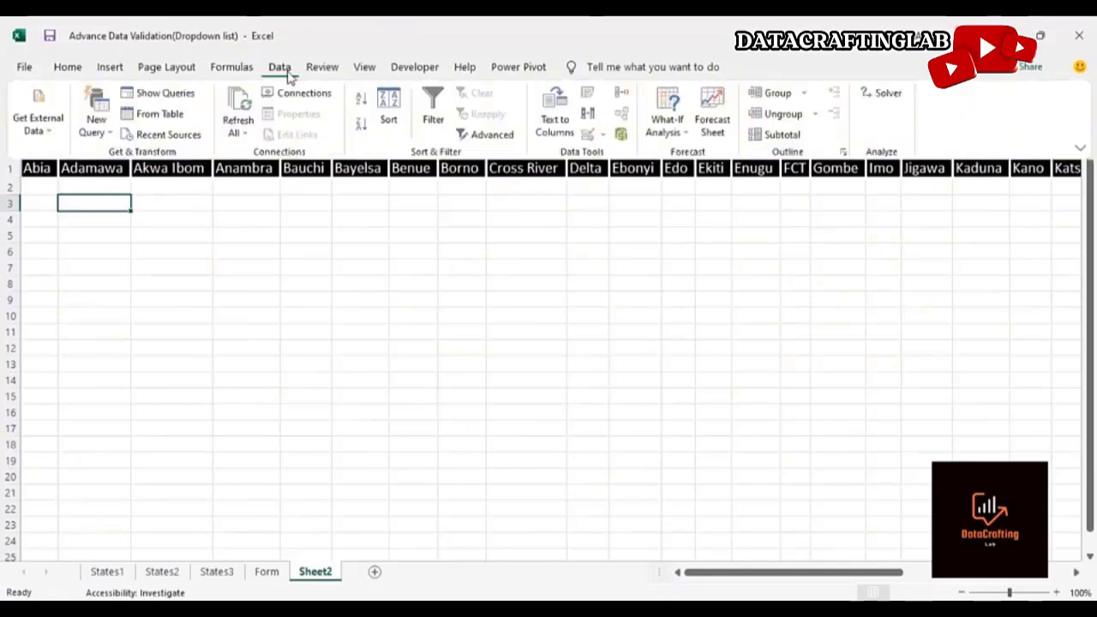
pyautogui.click(598, 141)
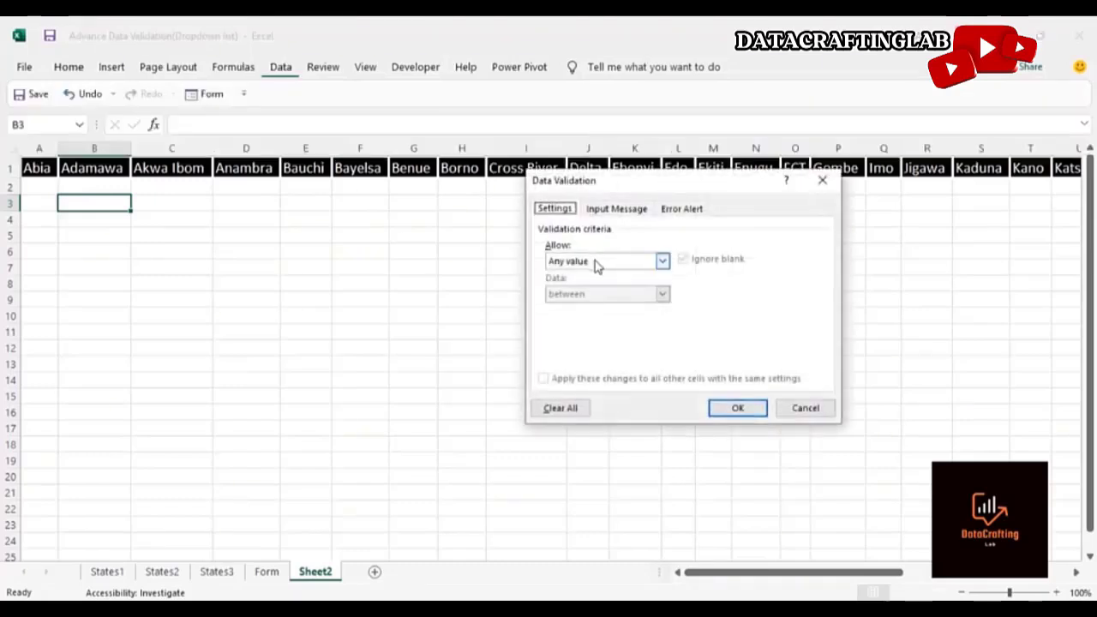
pyautogui.click(658, 262)
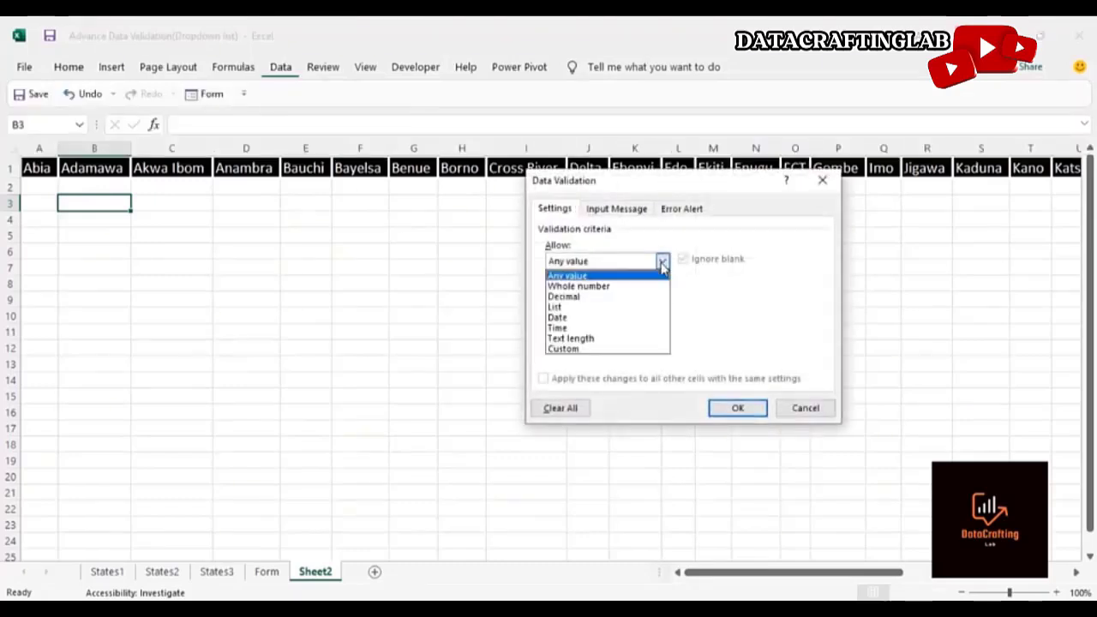
pyautogui.click(607, 308)
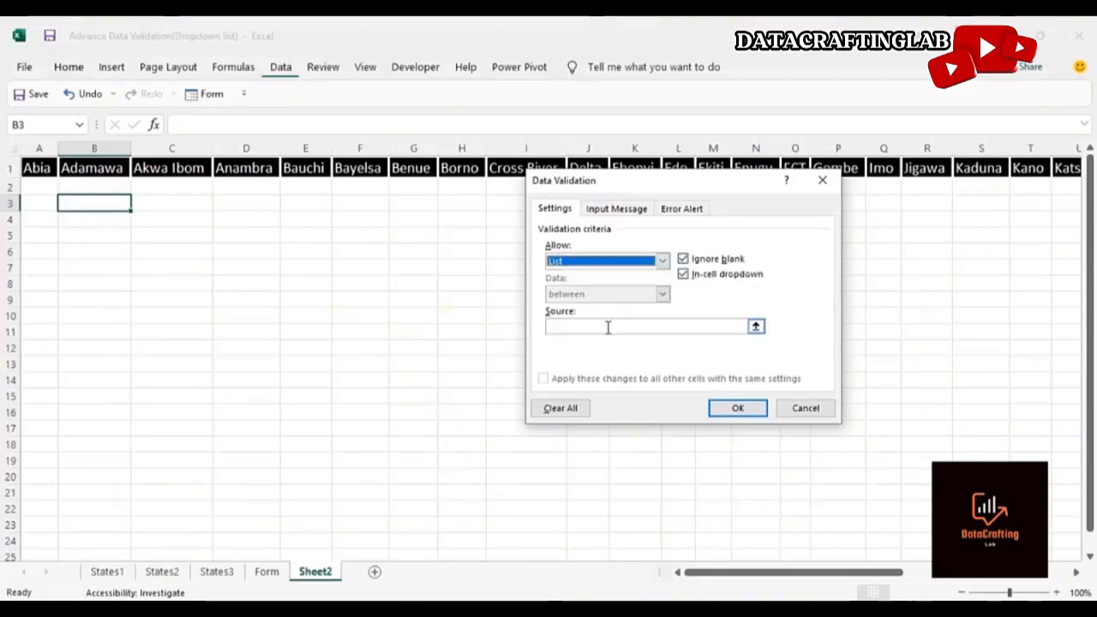
pyautogui.click(607, 325)
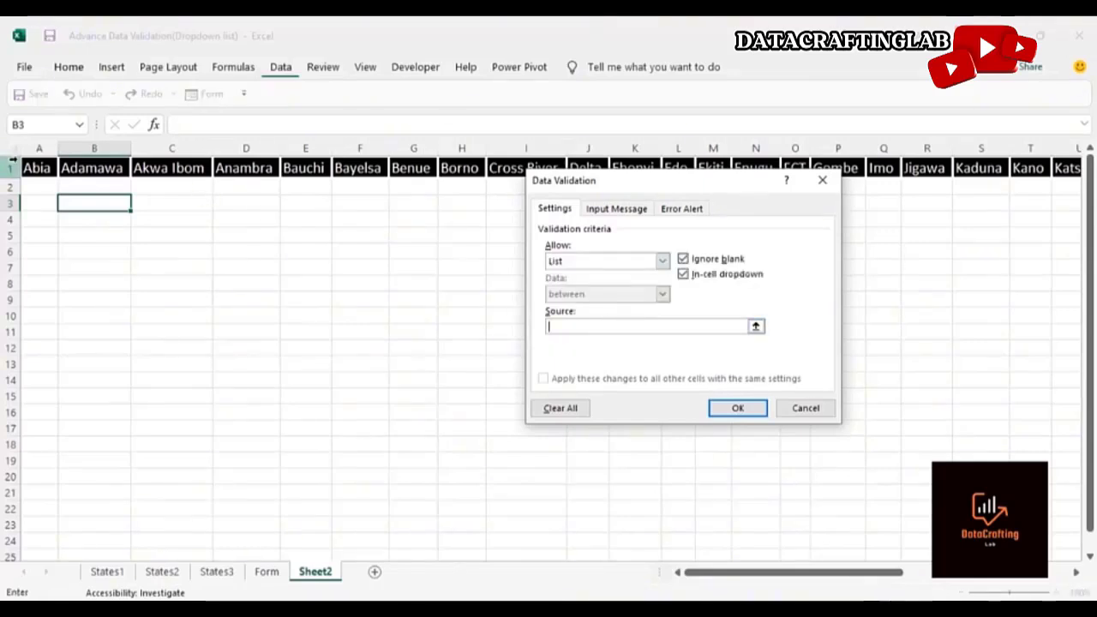
pyautogui.click(38, 168)
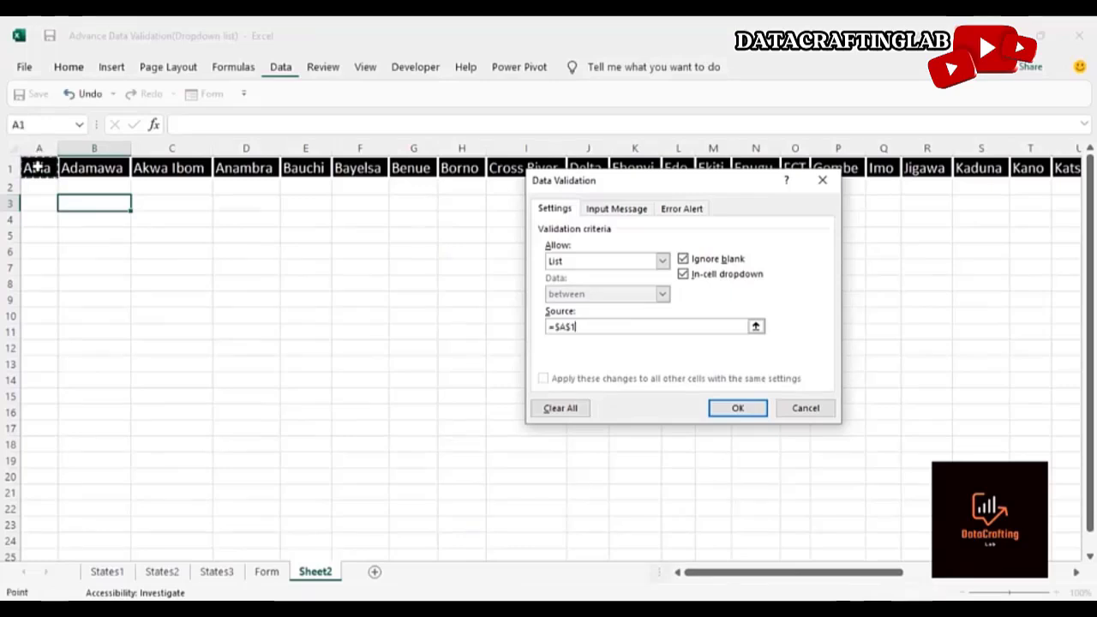
pyautogui.hotkey('ctrl', 'shift', 'Right')
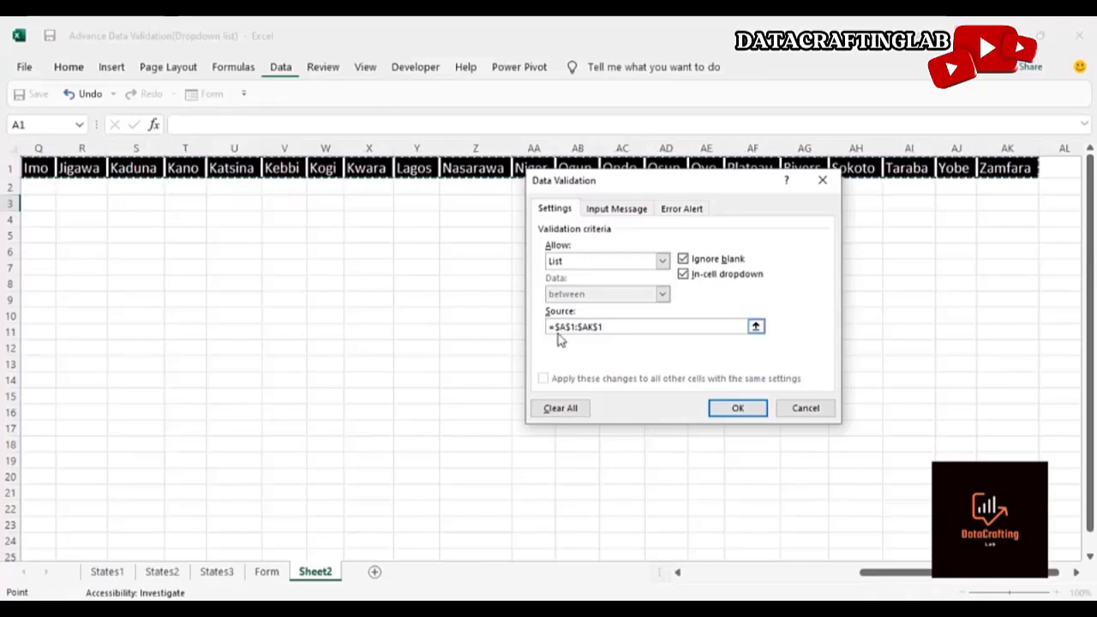
pyautogui.click(738, 410)
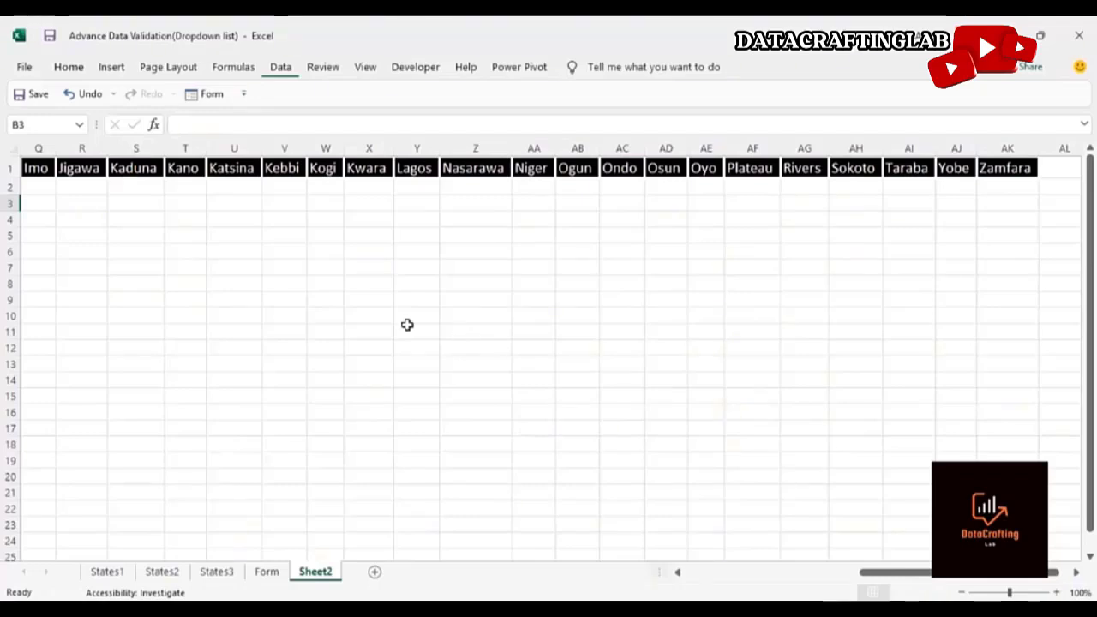
# Test the B3 dropdown by choosing Adamawa and then Bauchi from the list
pyautogui.click(102, 221)
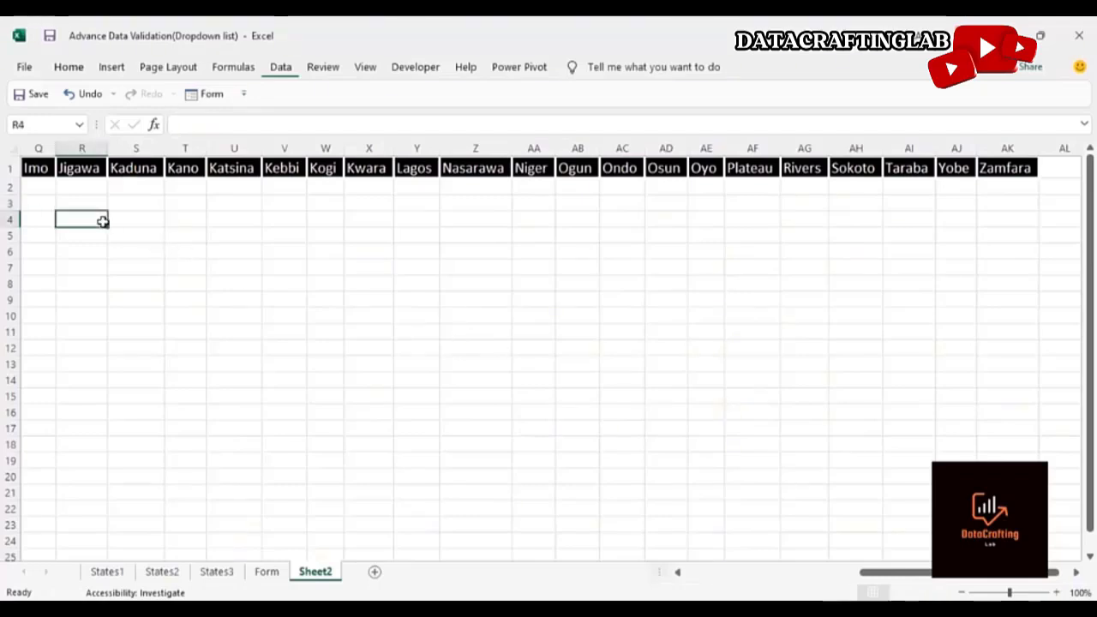
pyautogui.press('Home')
pyautogui.click(103, 221)
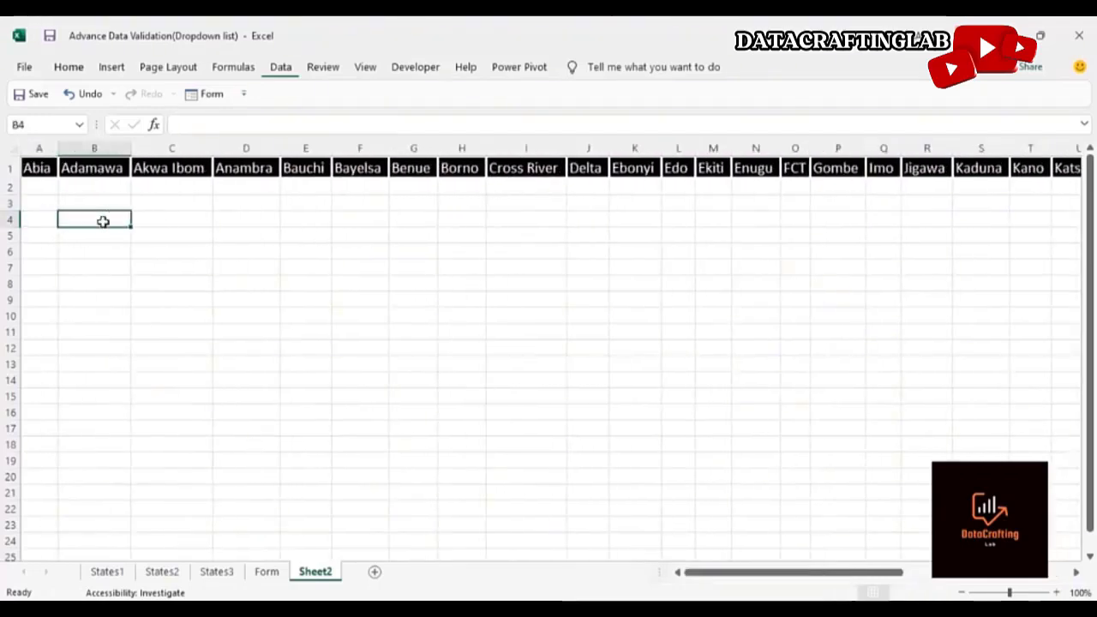
pyautogui.click(99, 203)
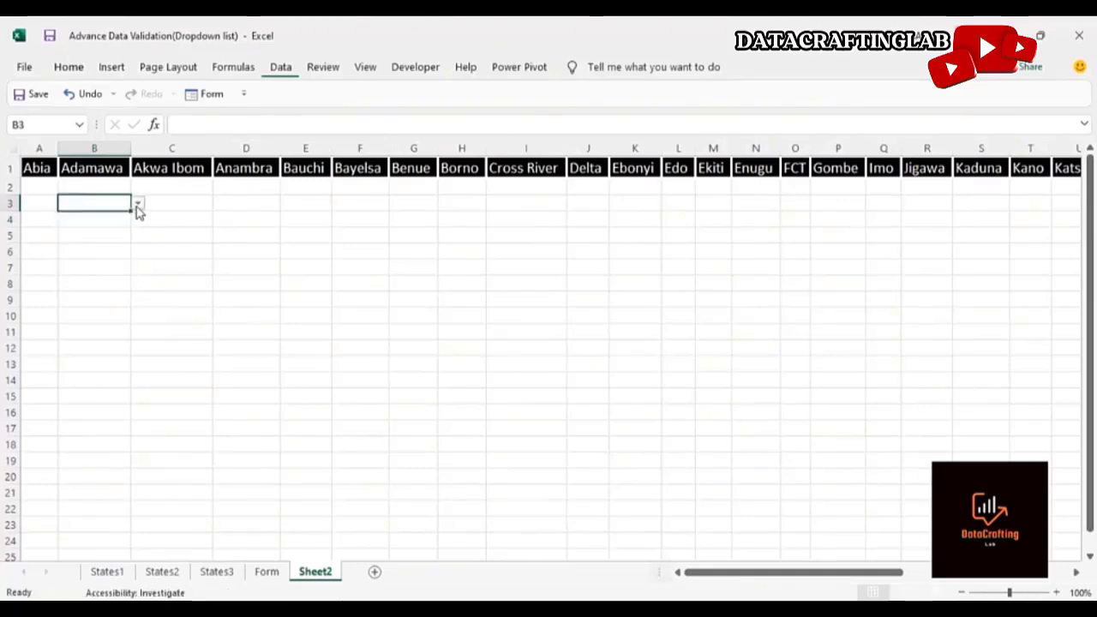
pyautogui.click(137, 205)
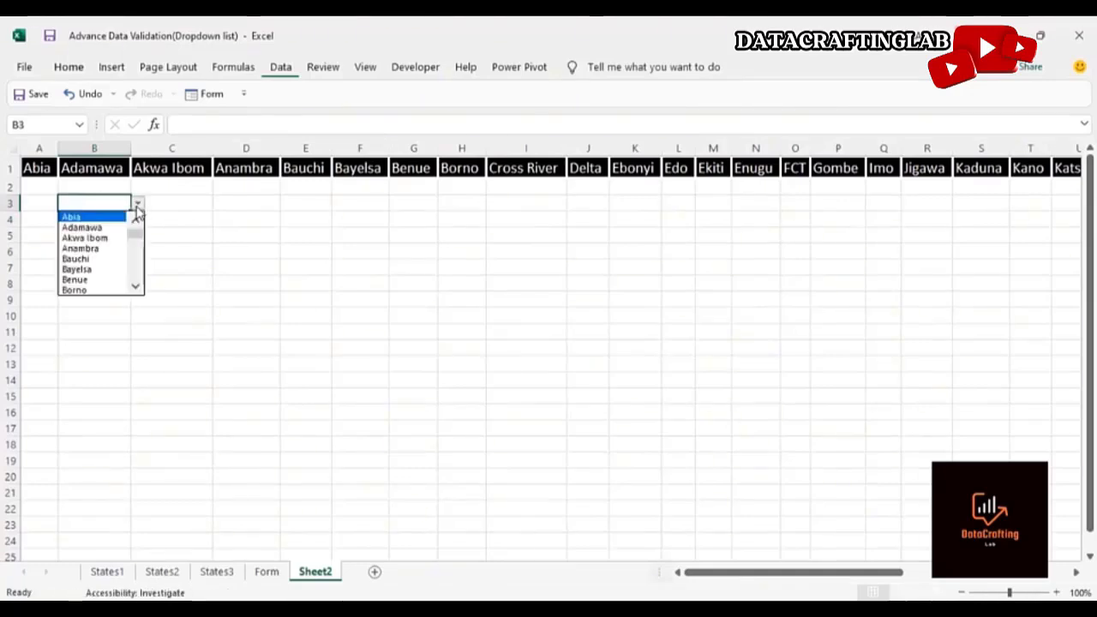
pyautogui.click(108, 227)
pyautogui.click(137, 205)
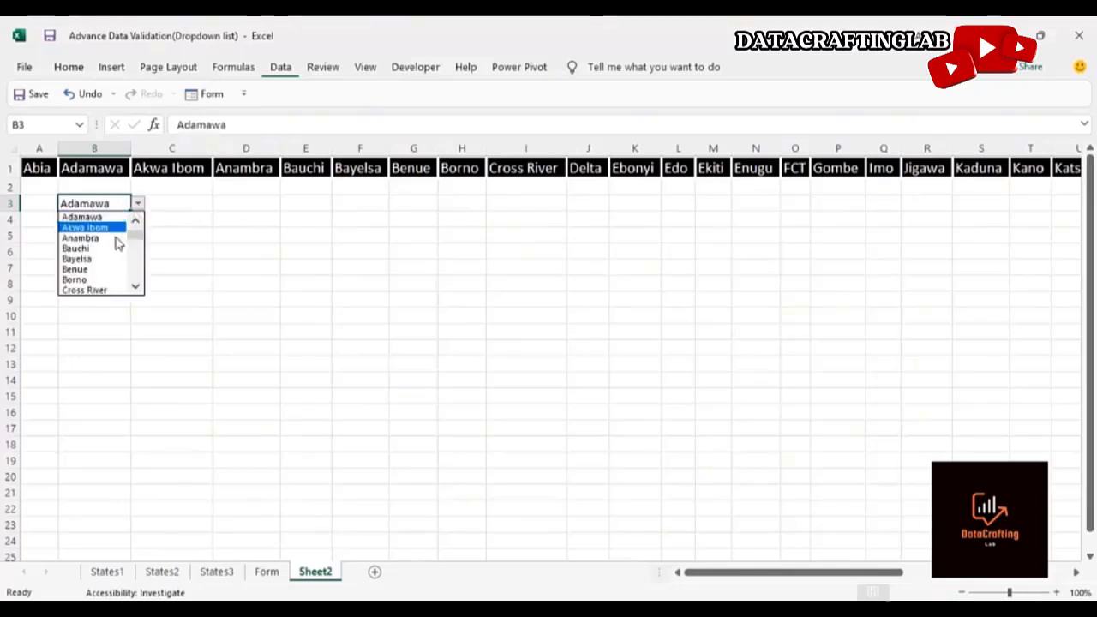
pyautogui.click(110, 249)
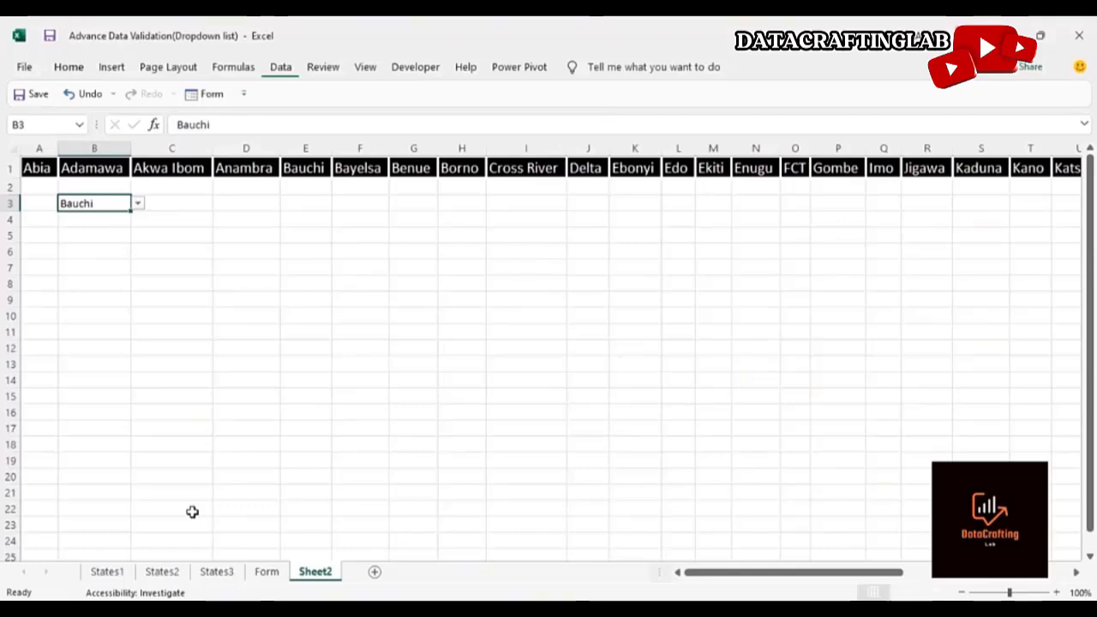
# Examine the States1 sheet's local government areas grouped under merged state cells down to the last row
pyautogui.click(116, 574)
pyautogui.click(250, 380)
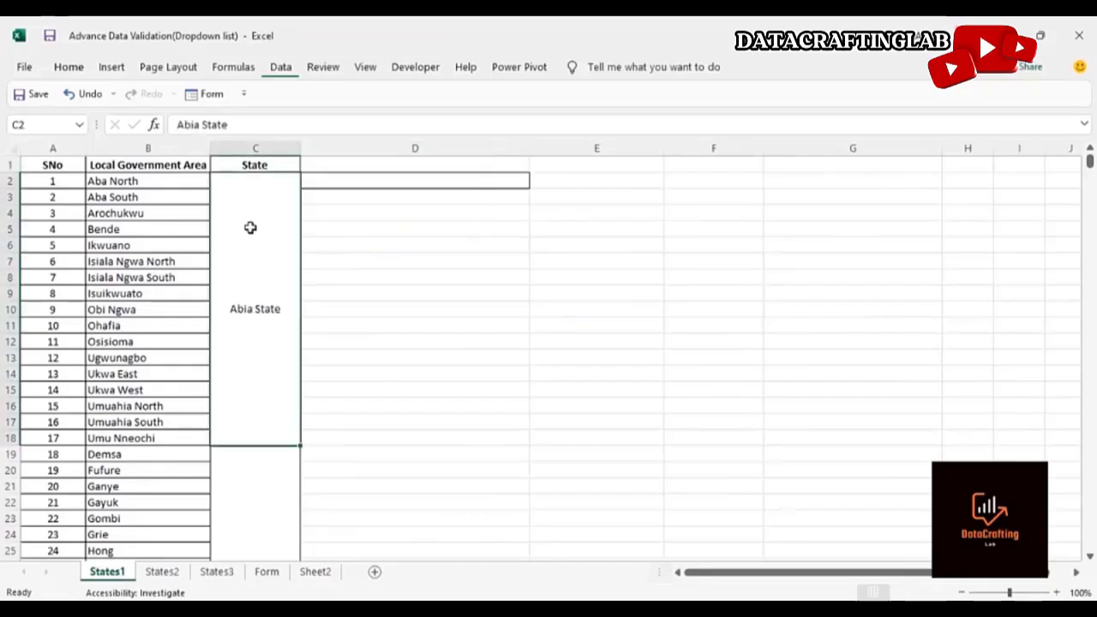
pyautogui.click(244, 474)
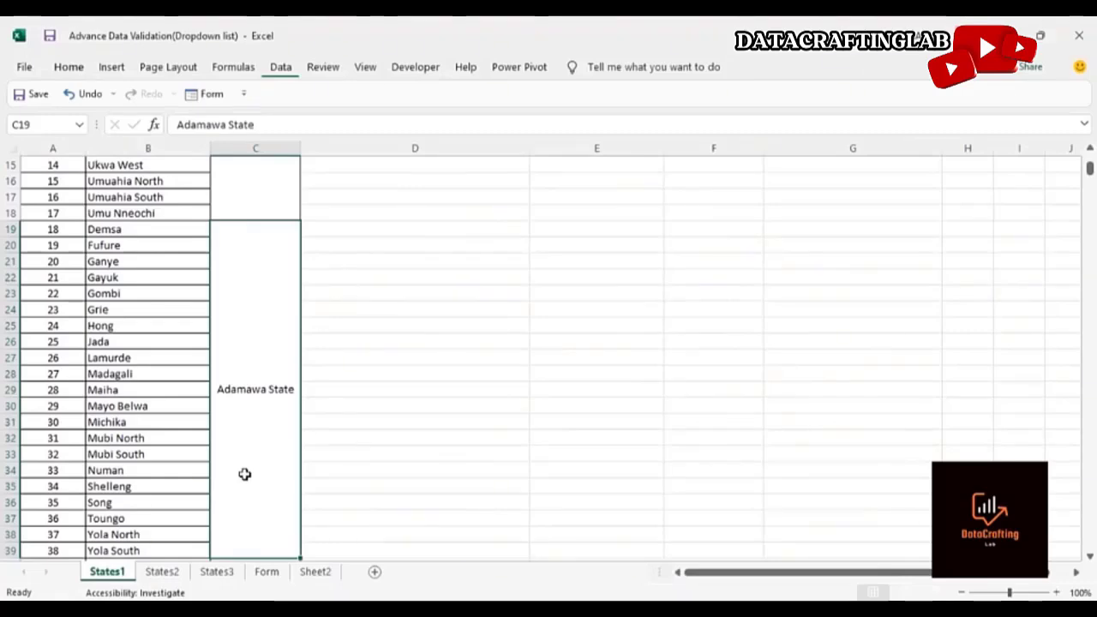
pyautogui.press('Left')
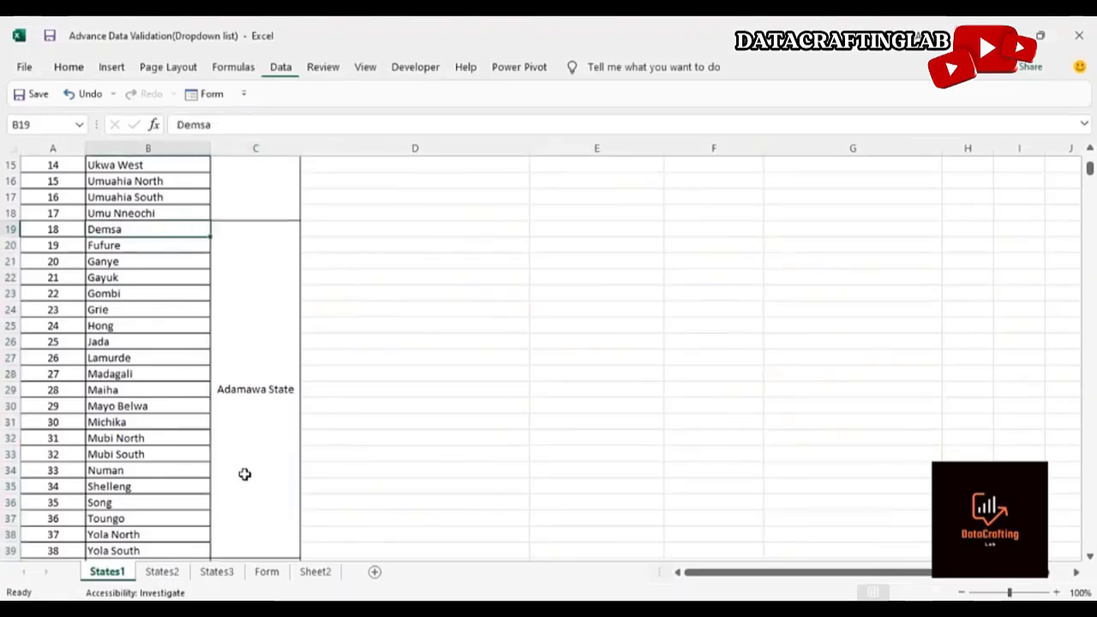
pyautogui.press('Right')
pyautogui.press('Down')
pyautogui.press('Down')
pyautogui.press('Up')
pyautogui.press('Up')
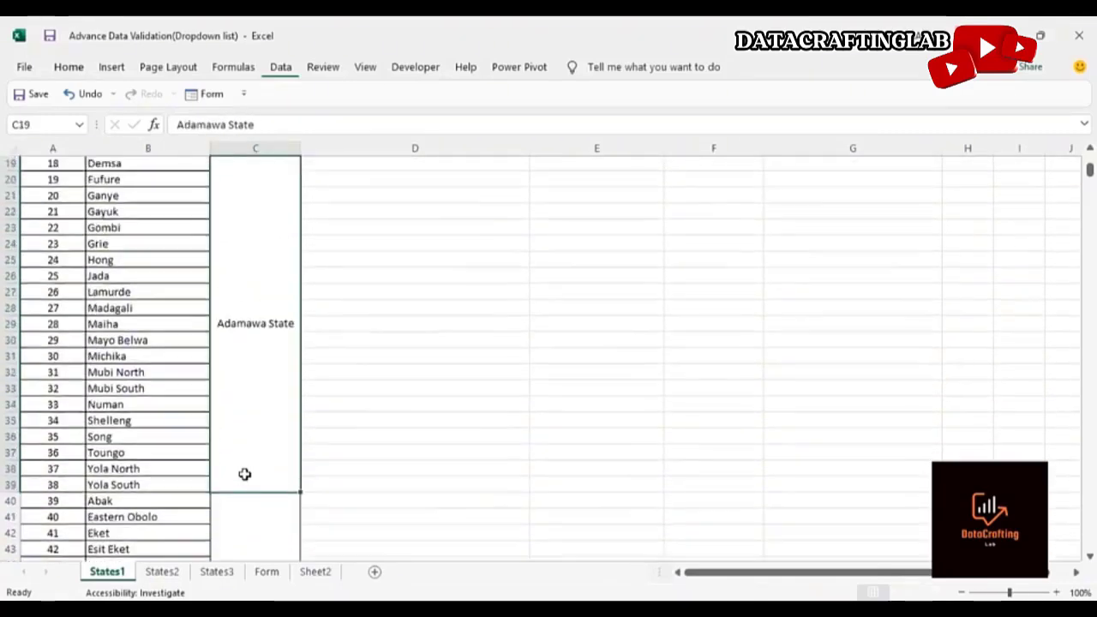
pyautogui.press('Down')
pyautogui.press('Down')
pyautogui.press('Down')
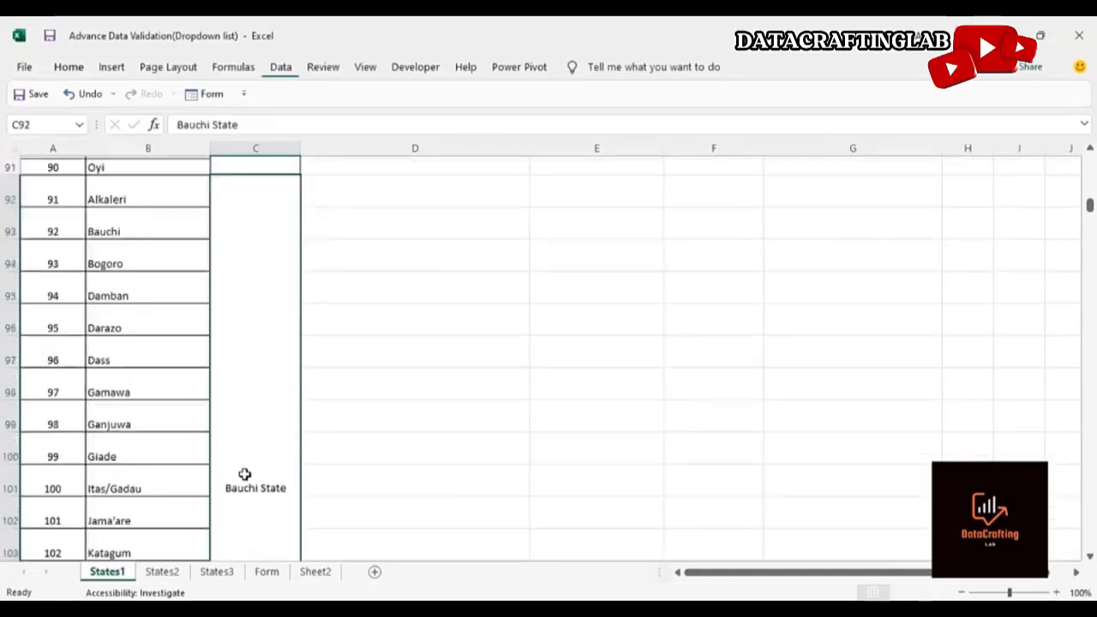
pyautogui.press('Left')
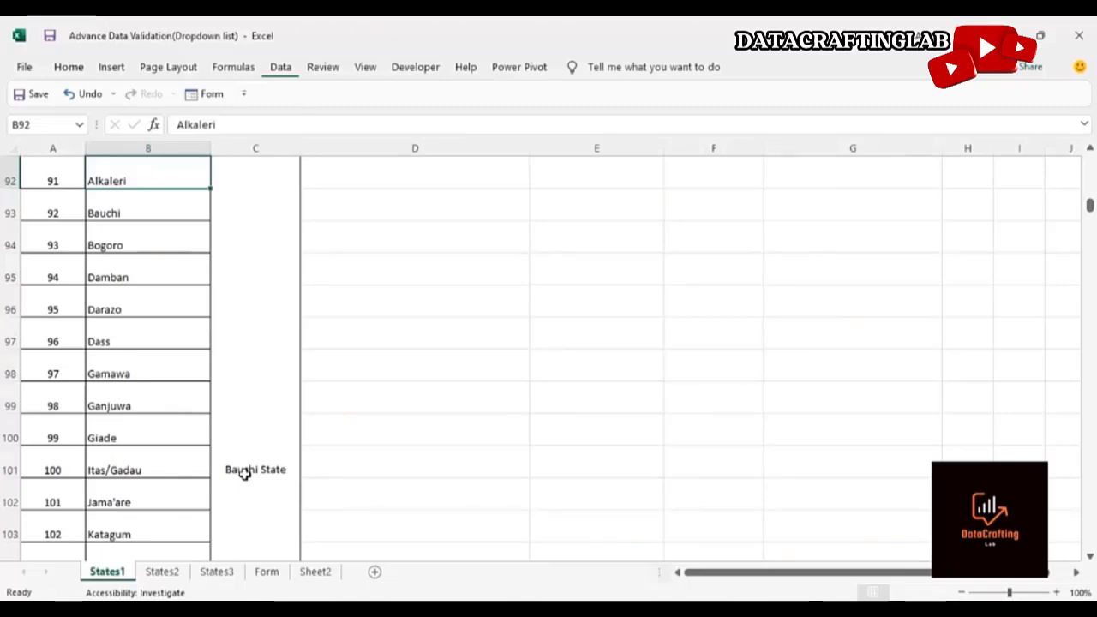
pyautogui.hotkey('ctrl', 'Down')
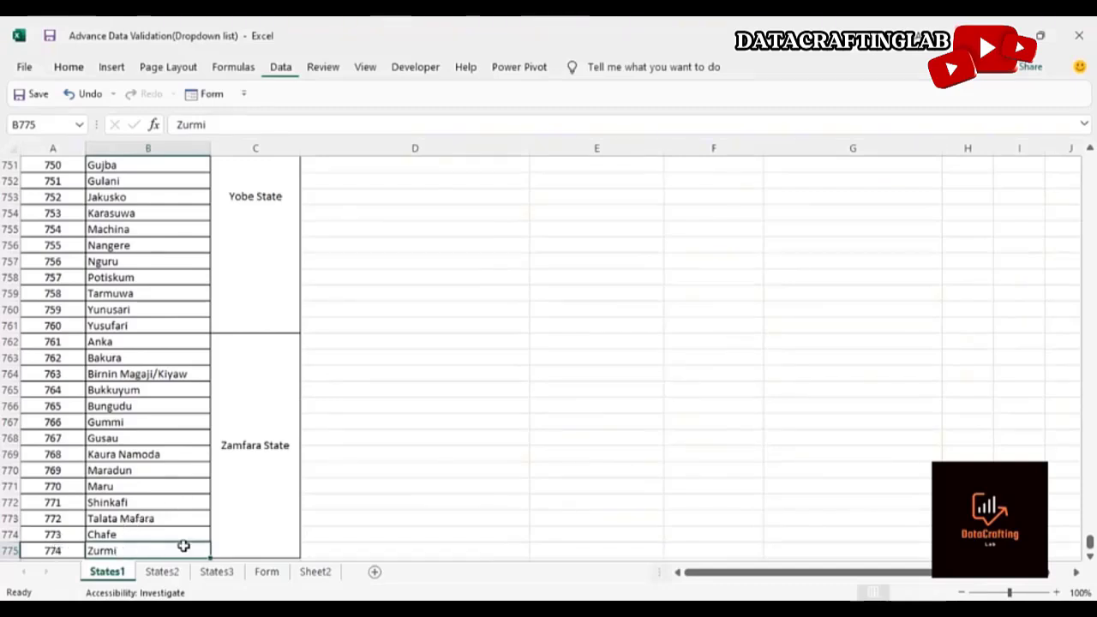
pyautogui.click(268, 501)
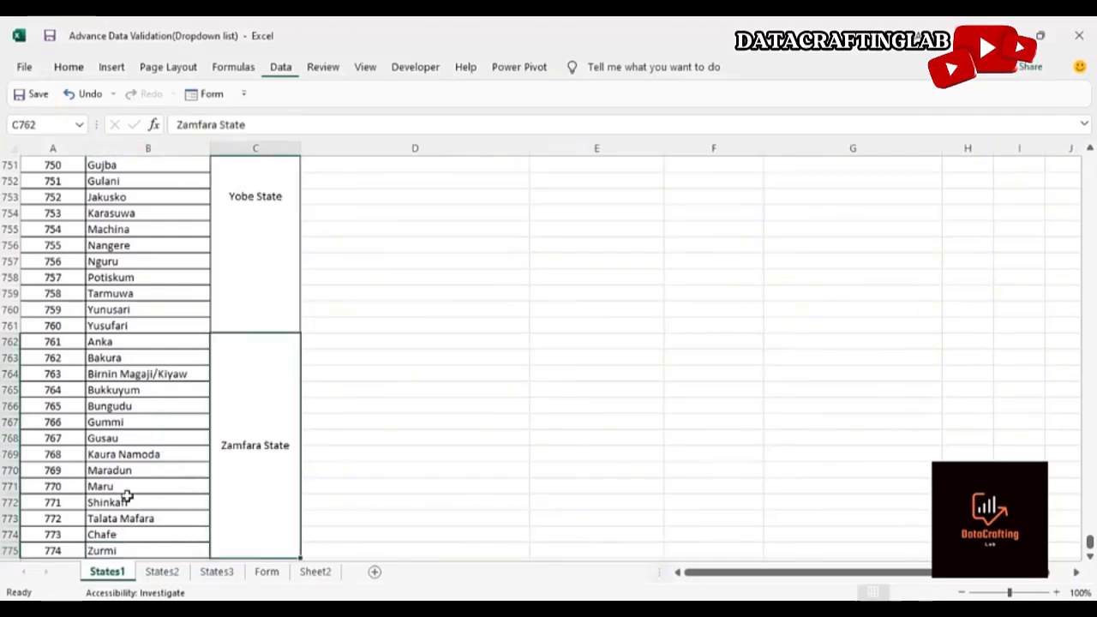
# Examine the States2 sheet's alphabetical local government list and the States3 sheet's state columns
pyautogui.click(162, 571)
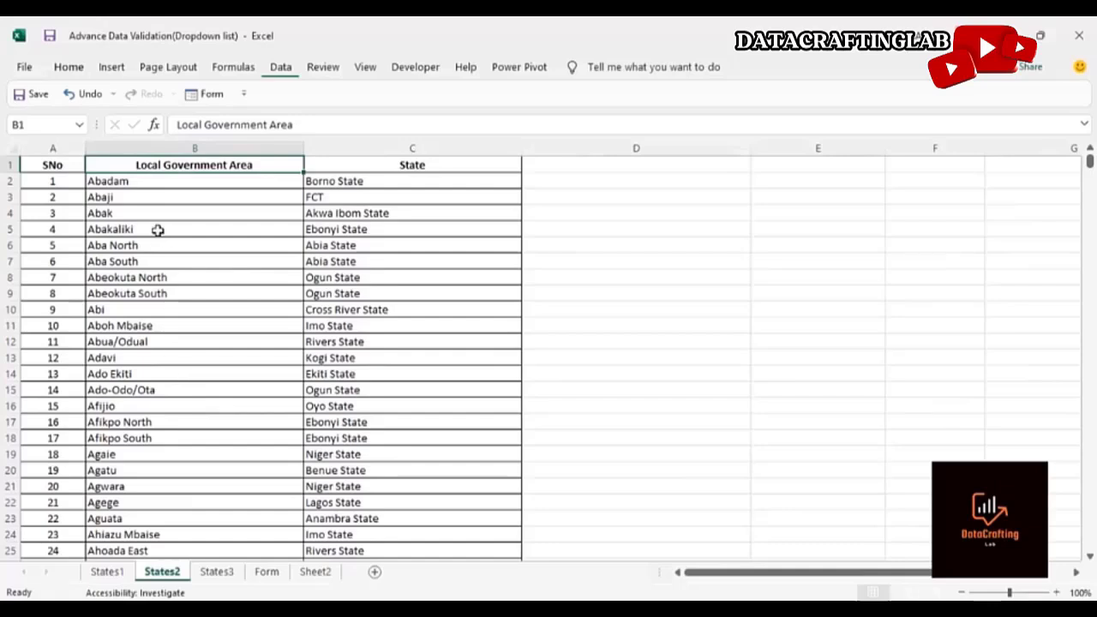
pyautogui.click(116, 181)
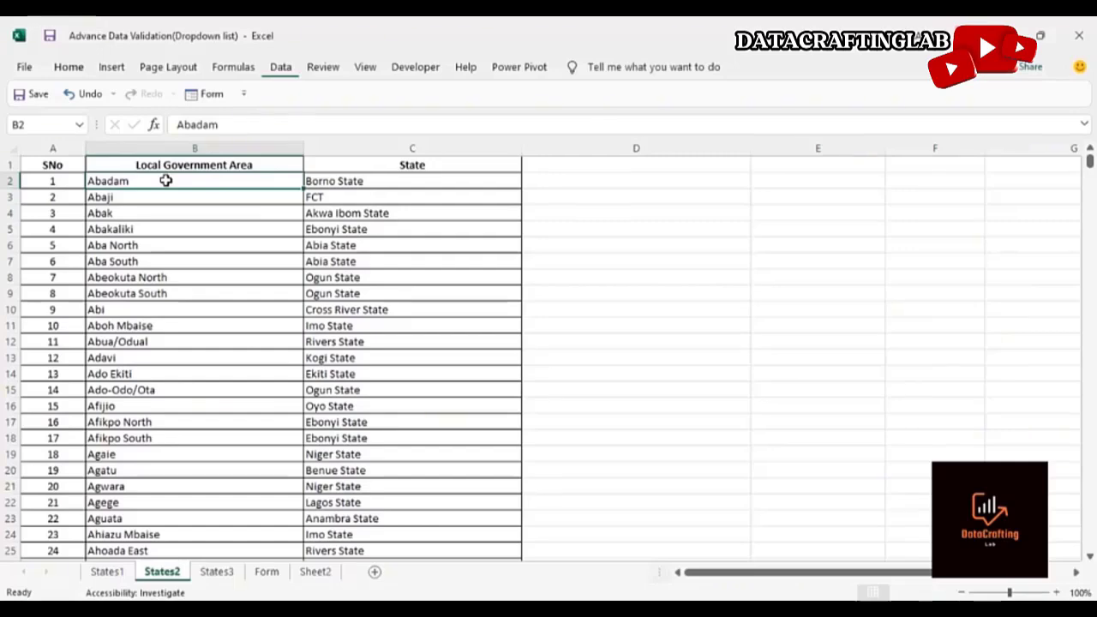
pyautogui.hotkey('ctrl', 'Down')
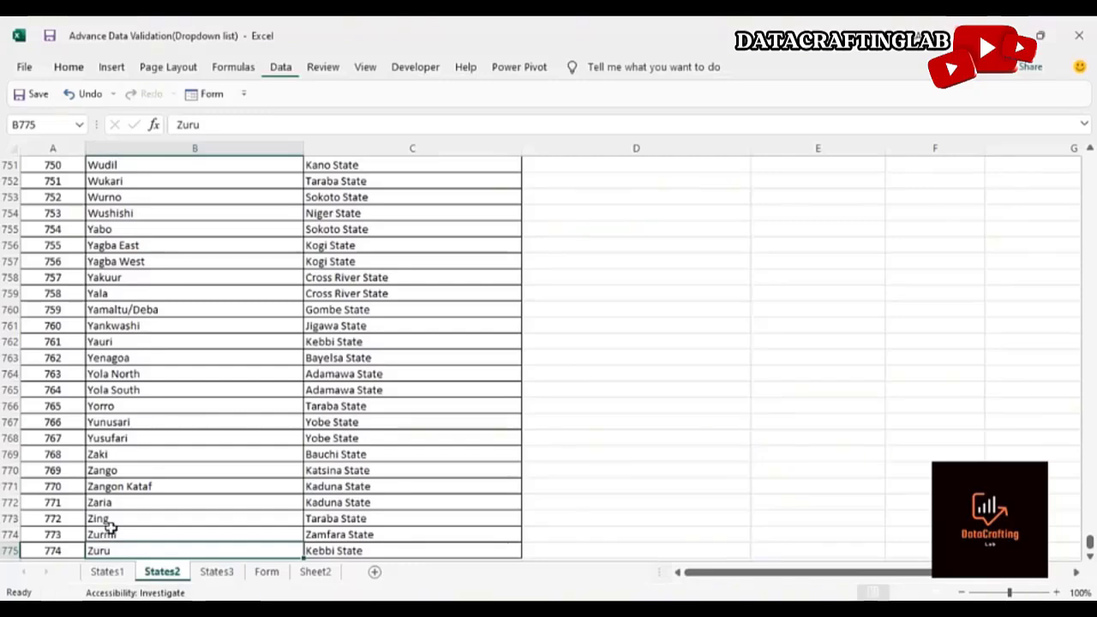
pyautogui.click(365, 424)
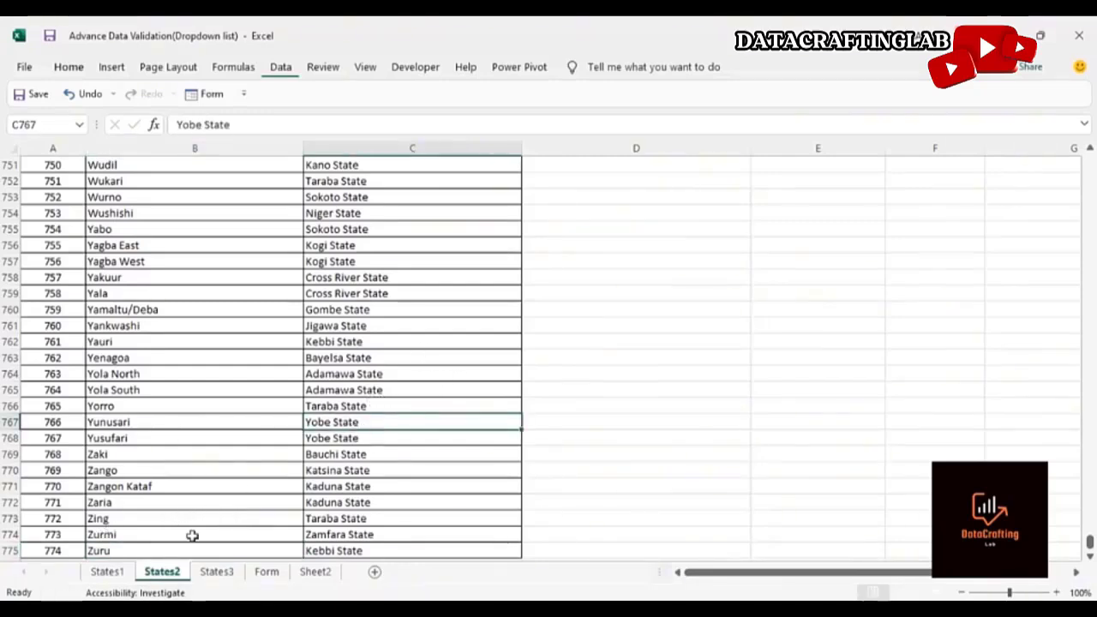
pyautogui.hotkey('ctrl', 'Up')
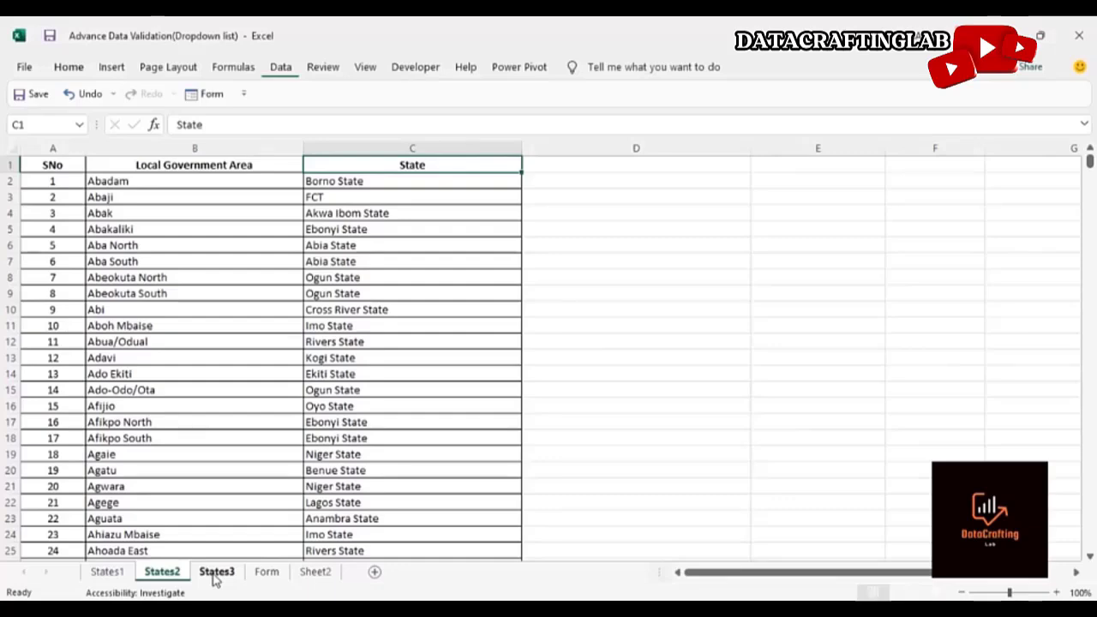
pyautogui.click(215, 572)
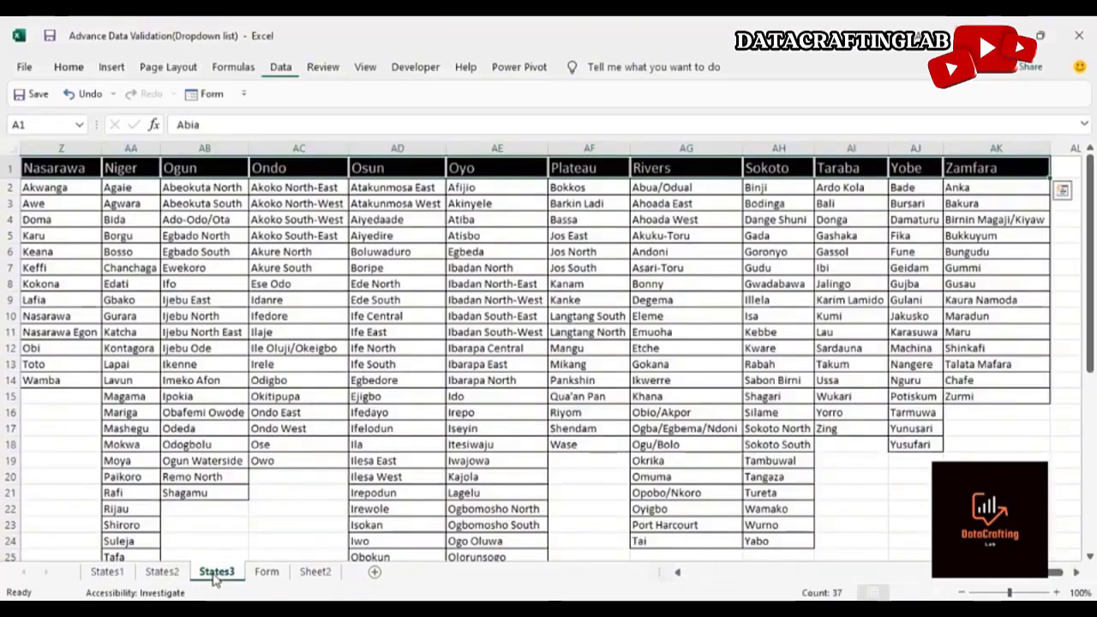
pyautogui.click(140, 347)
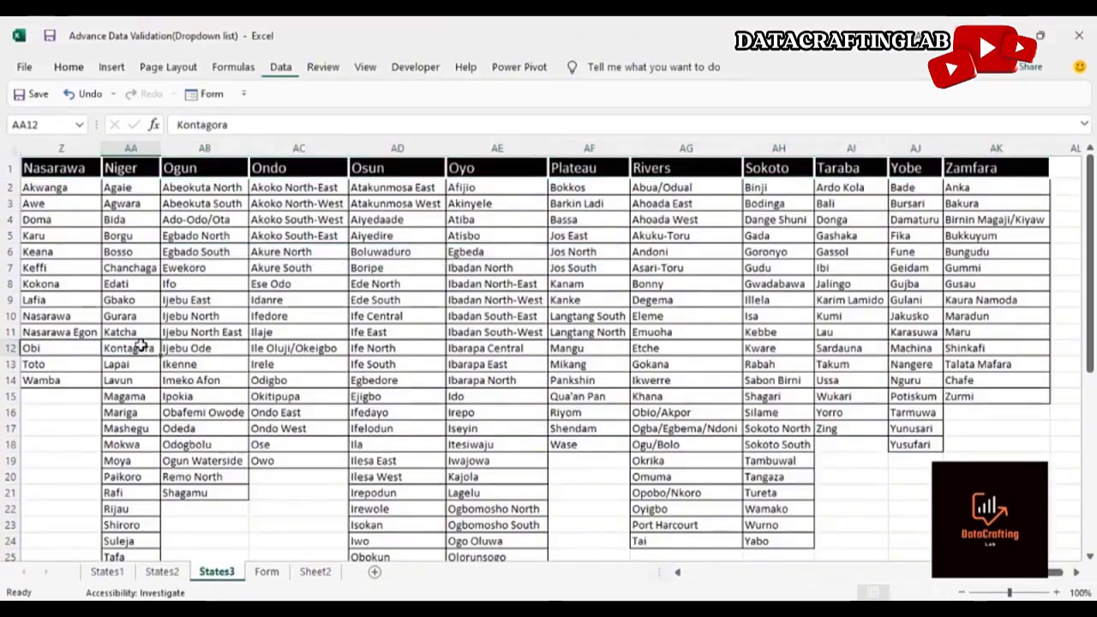
pyautogui.hotkey('ctrl', 'Left')
pyautogui.press('Left')
pyautogui.press('Left')
pyautogui.press('Left')
pyautogui.press('Left')
pyautogui.press('Left')
pyautogui.press('Left')
pyautogui.press('Left')
pyautogui.press('Left')
pyautogui.press('Left')
pyautogui.press('Left')
pyautogui.press('Left')
pyautogui.press('Left')
pyautogui.press('Left')
pyautogui.press('Left')
pyautogui.press('Left')
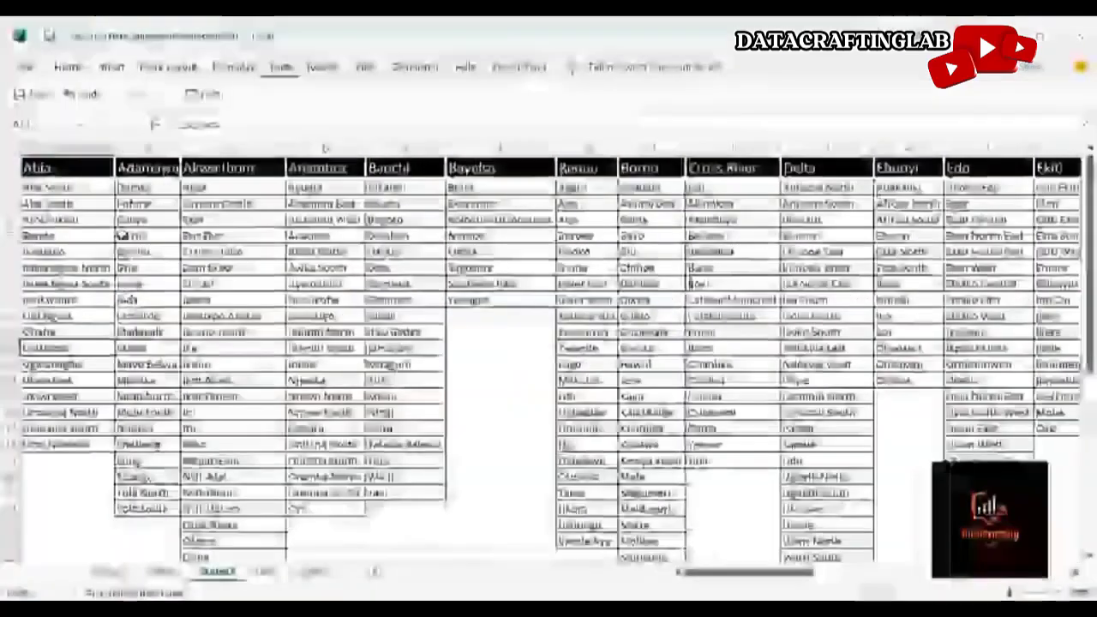
# Examine the States3 sheet's state header columns and how far the Kano column's local government list extends
pyautogui.click(58, 168)
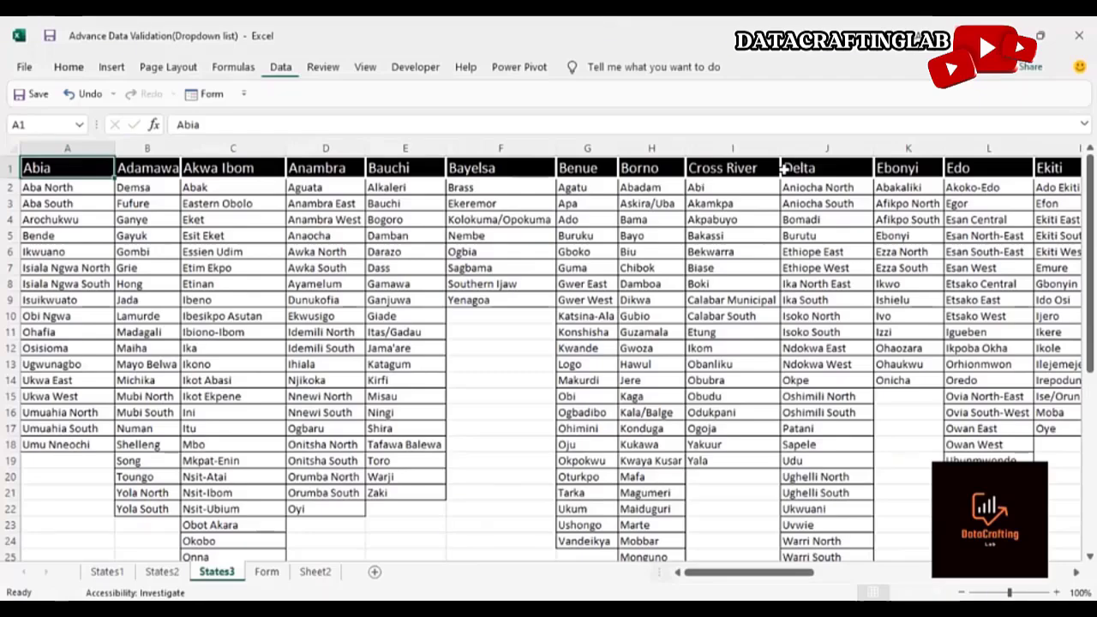
pyautogui.click(746, 169)
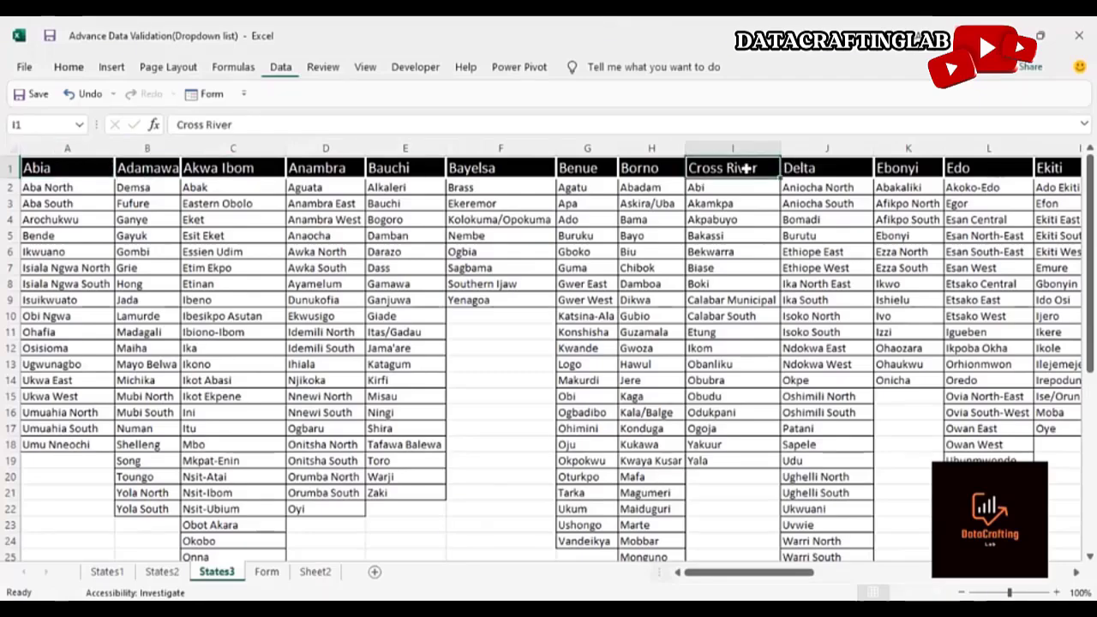
pyautogui.press('Right')
pyautogui.press('Right')
pyautogui.press('Right')
pyautogui.press('Right')
pyautogui.press('Right')
pyautogui.press('Right')
pyautogui.press('Right')
pyautogui.press('Right')
pyautogui.press('Right')
pyautogui.press('Right')
pyautogui.press('Right')
pyautogui.press('Right')
pyautogui.press('Right')
pyautogui.press('Right')
pyautogui.press('Right')
pyautogui.press('Right')
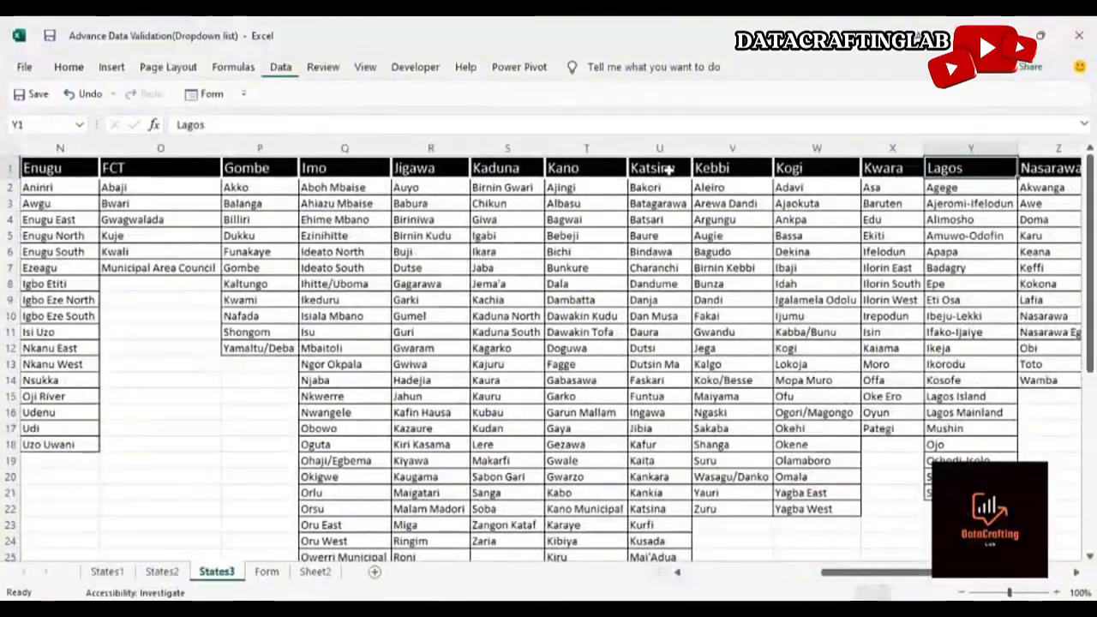
pyautogui.click(605, 185)
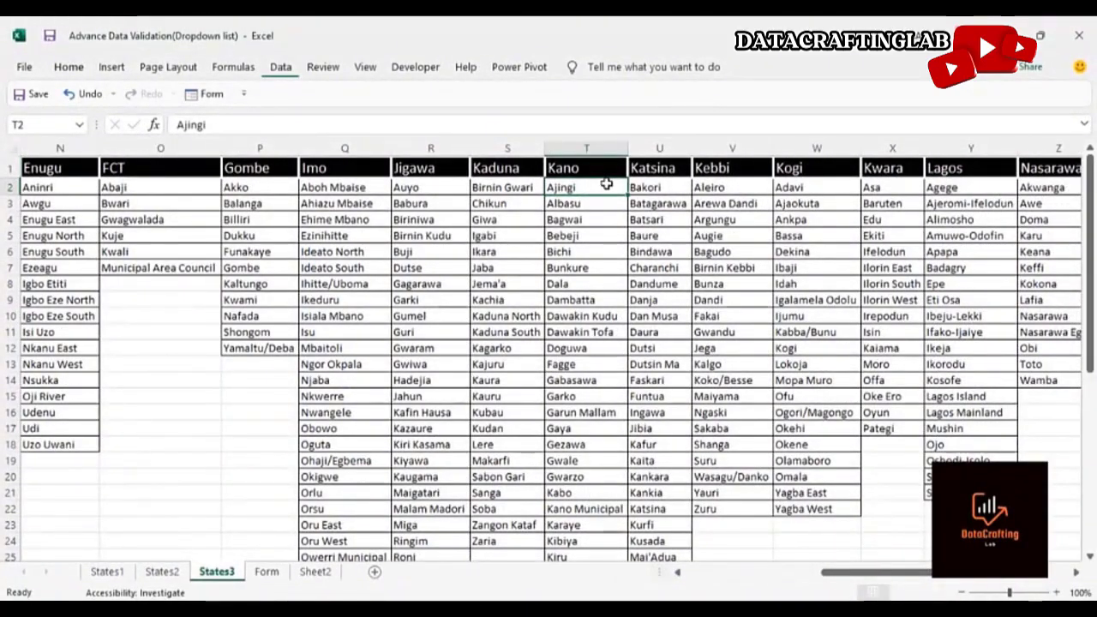
pyautogui.hotkey('ctrl', 'Down')
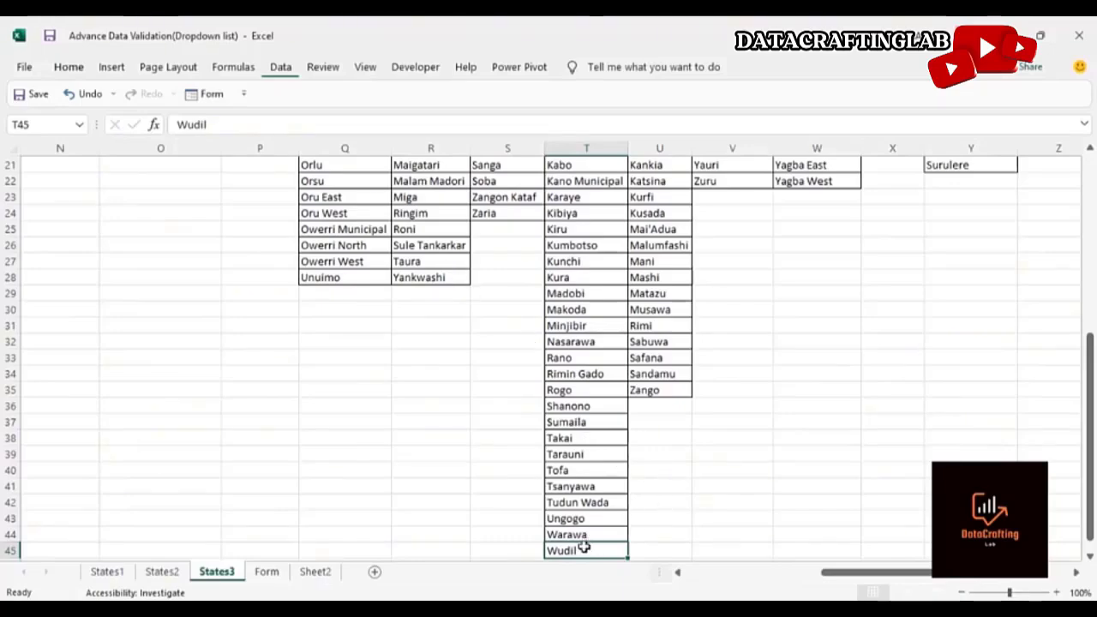
pyautogui.hotkey('ctrl', 'Up')
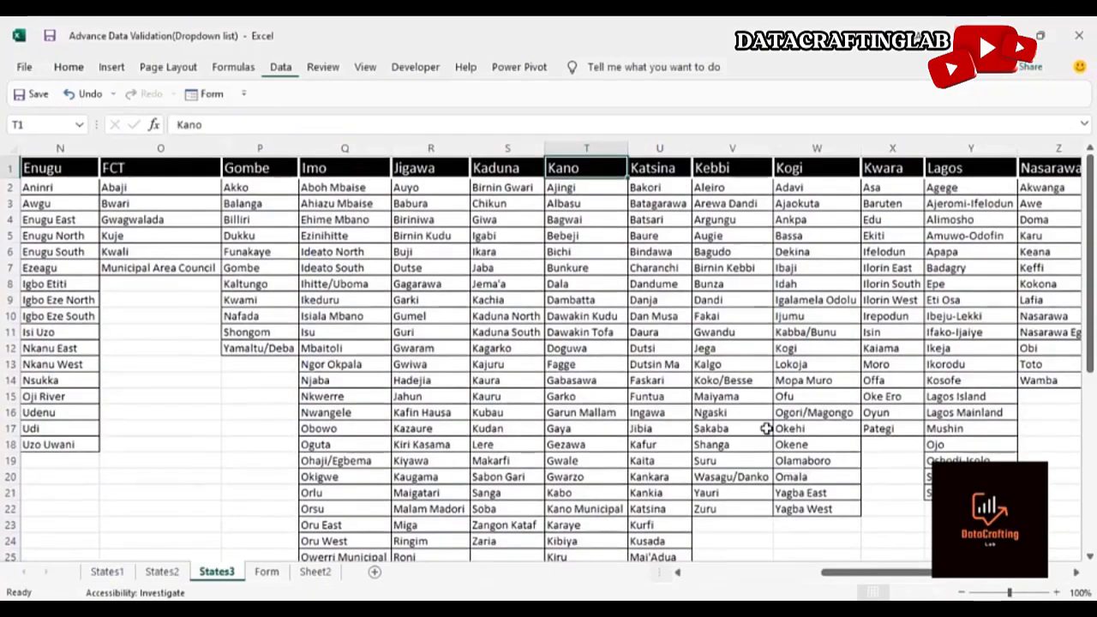
# On the Form sheet, pick Akwa Ibom as the State of Origin and Eastern Obolo as the LGA of Origin
pyautogui.click(276, 573)
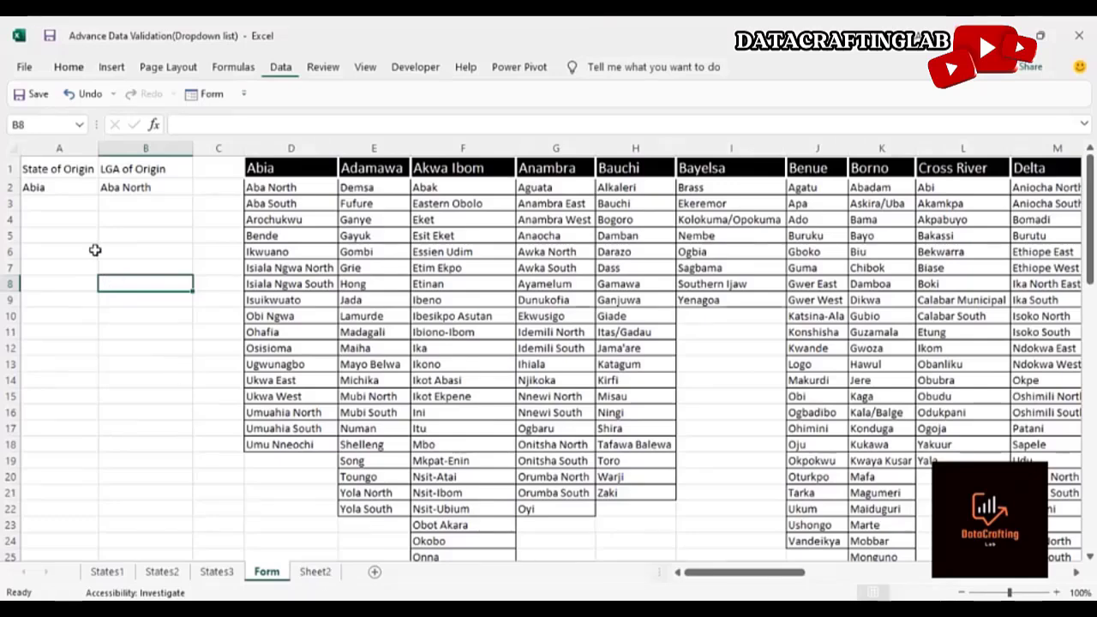
pyautogui.click(64, 187)
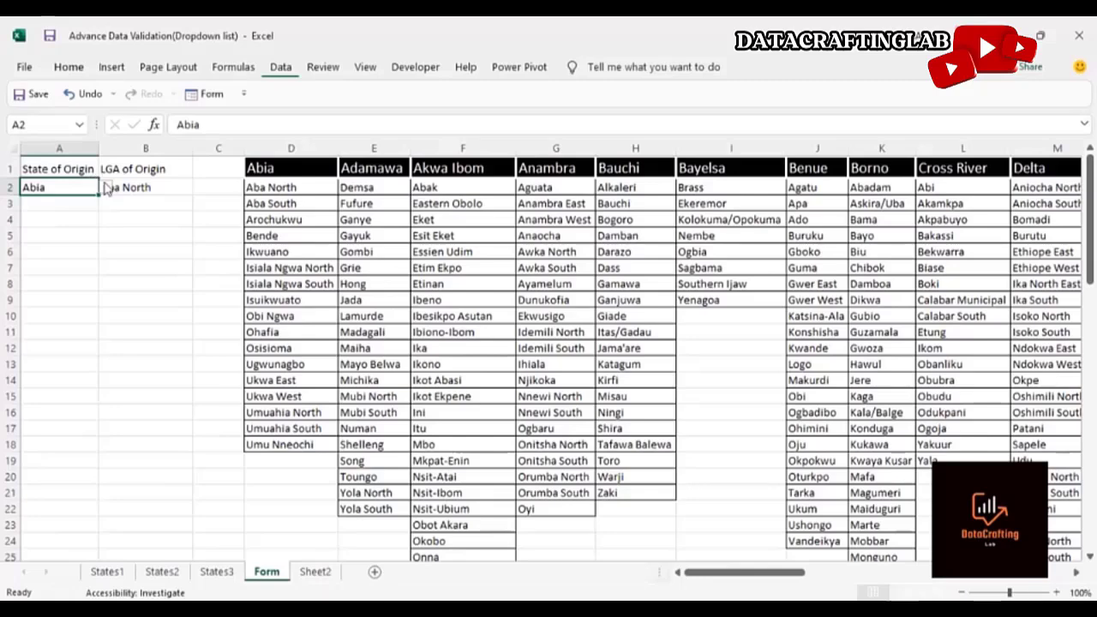
pyautogui.click(105, 189)
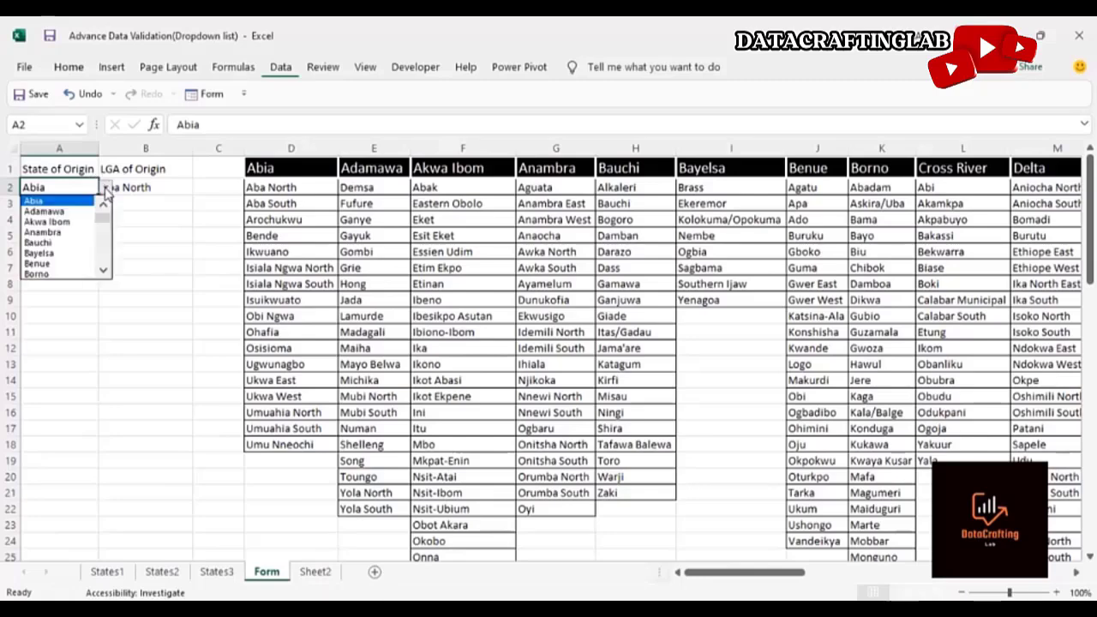
pyautogui.click(74, 223)
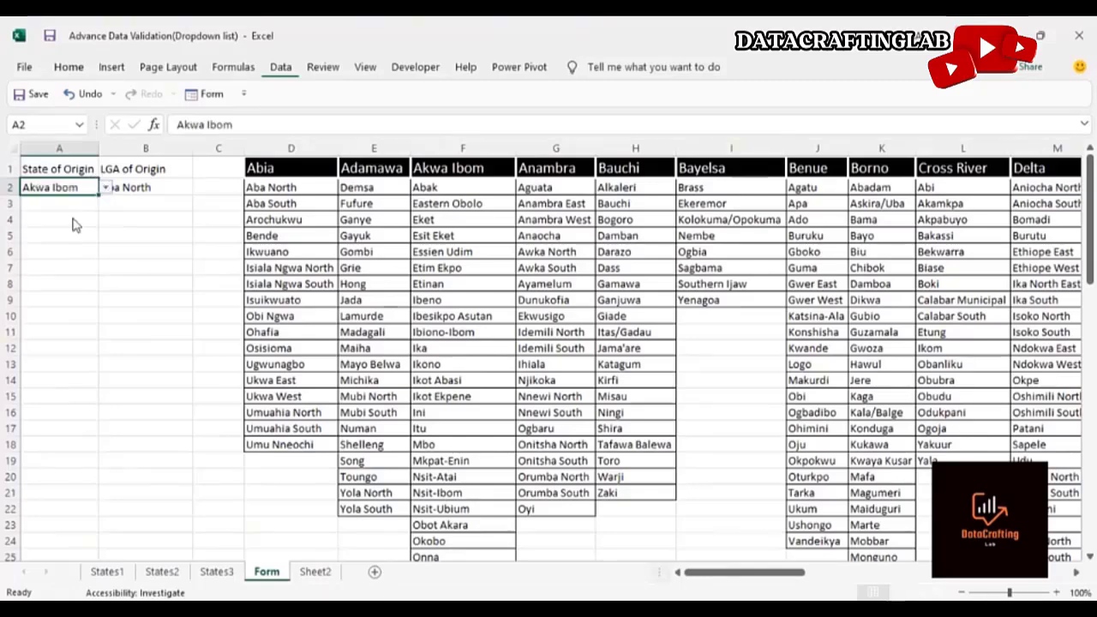
pyautogui.click(148, 187)
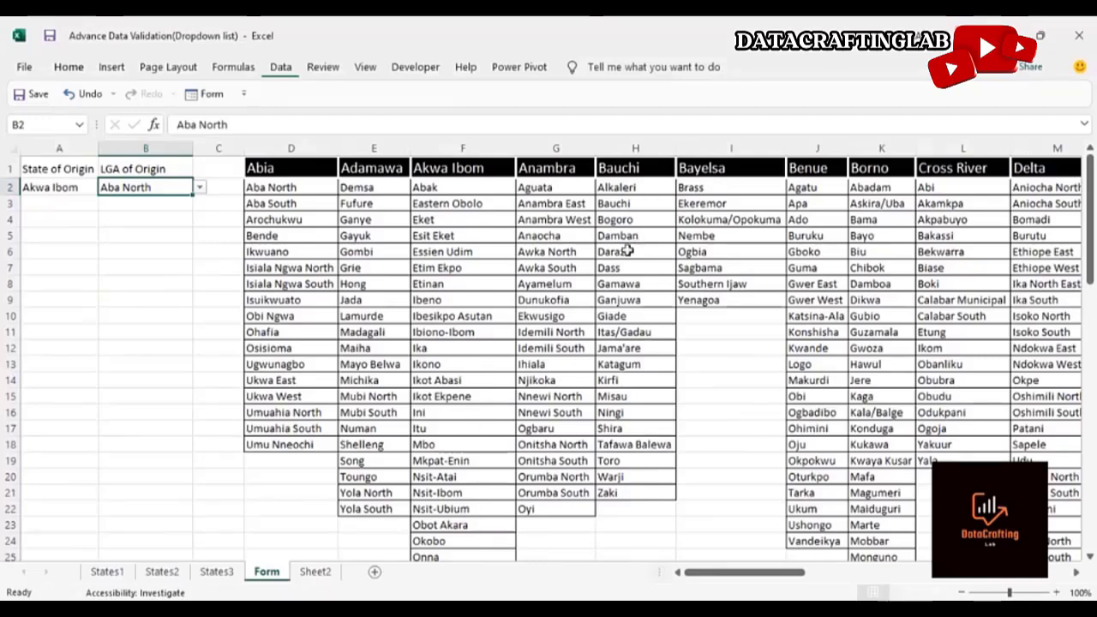
pyautogui.click(200, 188)
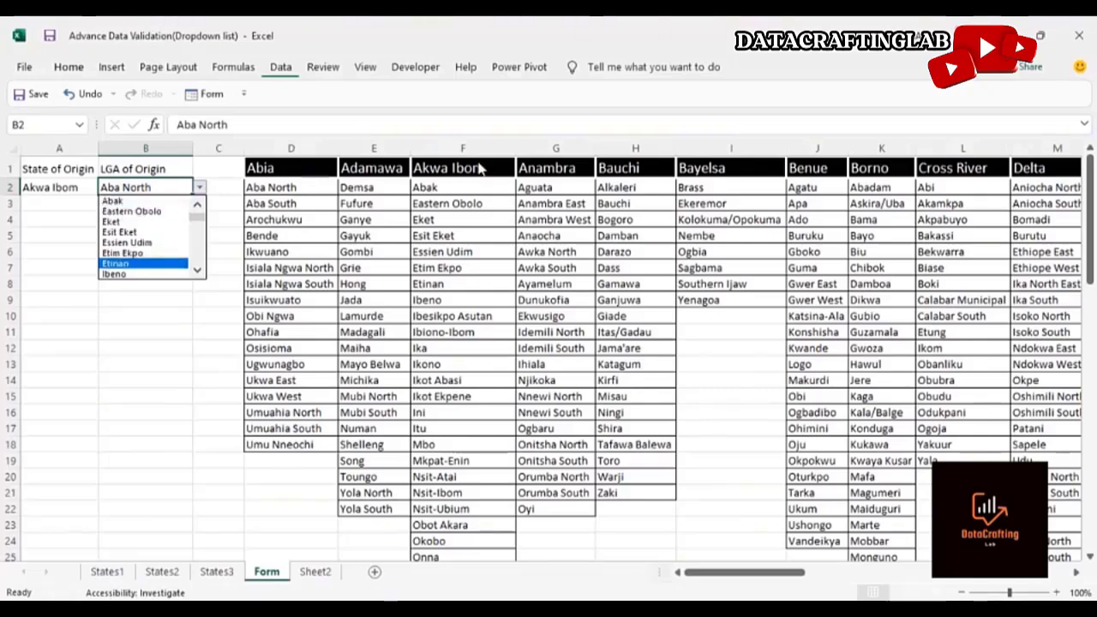
pyautogui.click(135, 211)
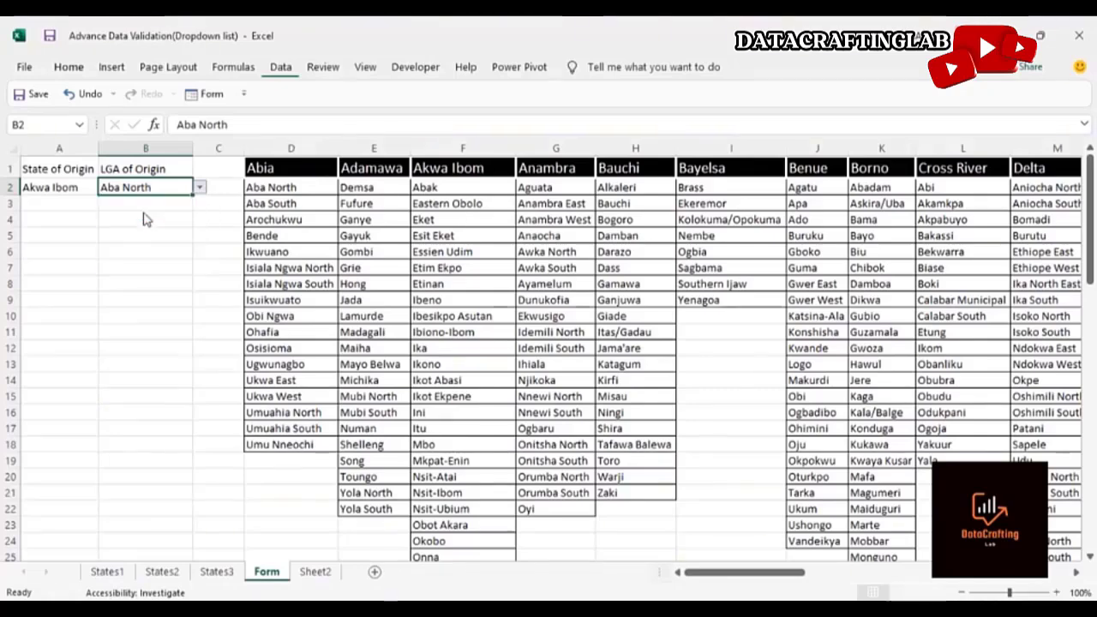
# Change the State of Origin to Bayelsa and pick Nembe as the LGA of Origin
pyautogui.click(64, 187)
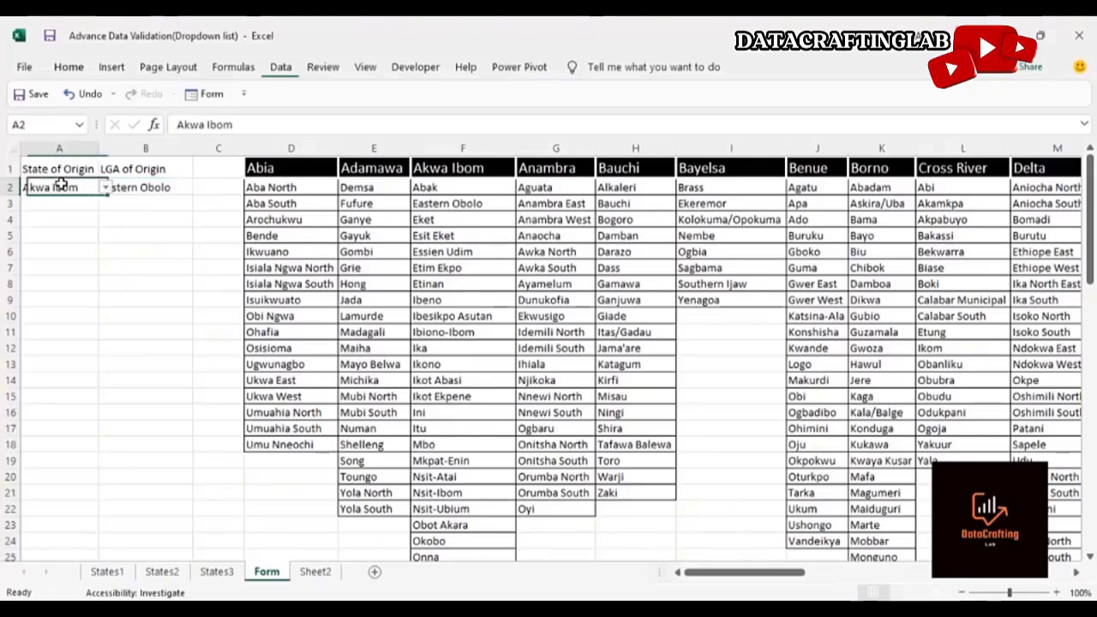
pyautogui.click(105, 188)
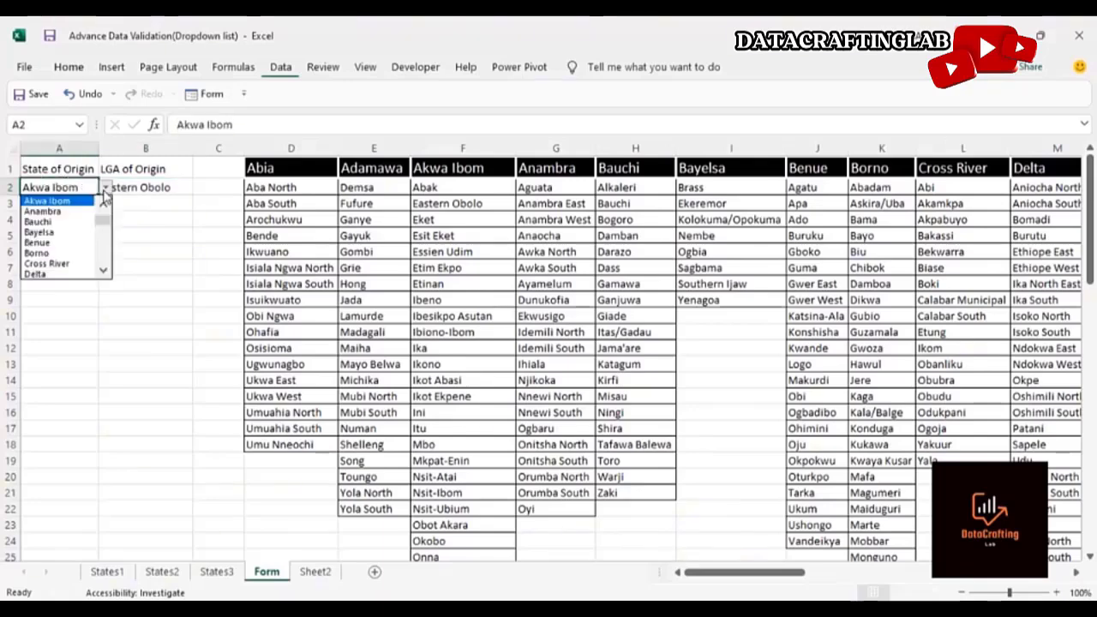
pyautogui.click(77, 233)
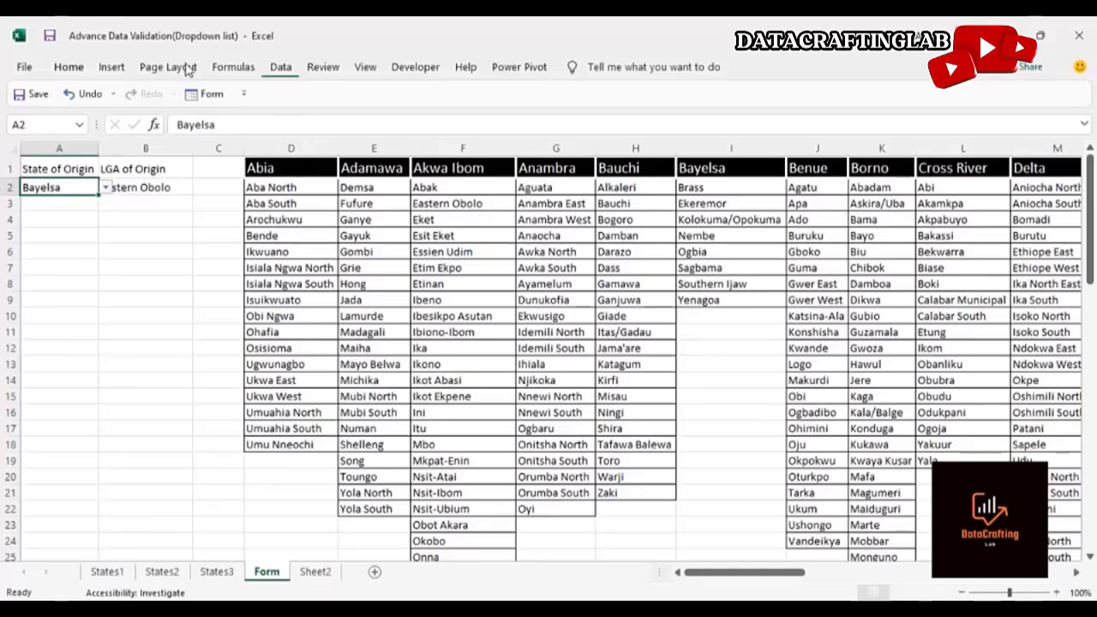
pyautogui.click(152, 187)
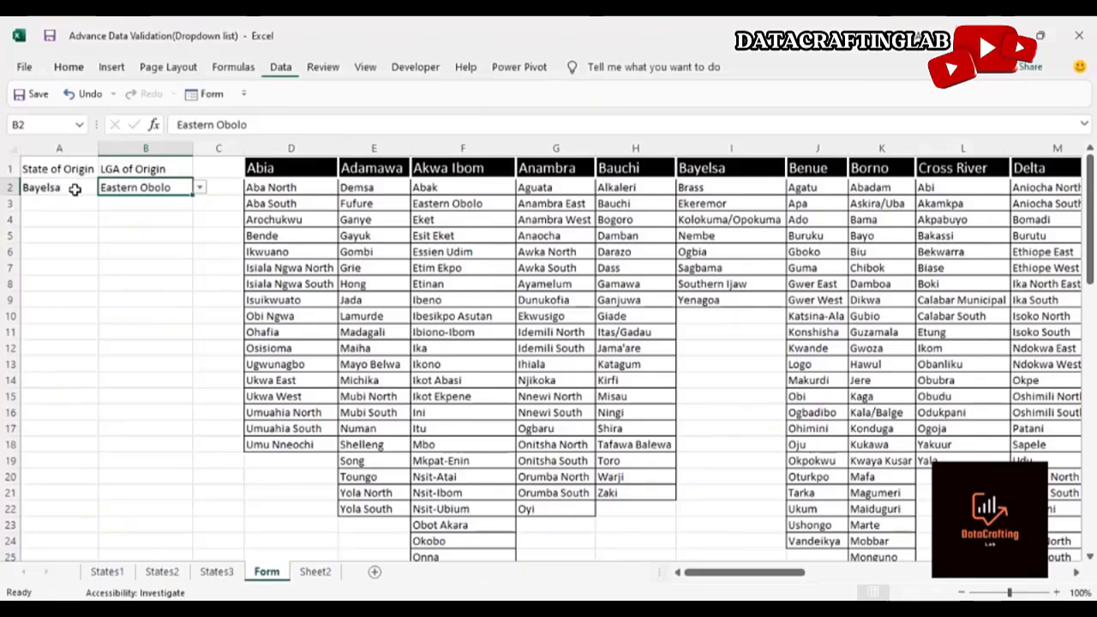
pyautogui.click(198, 189)
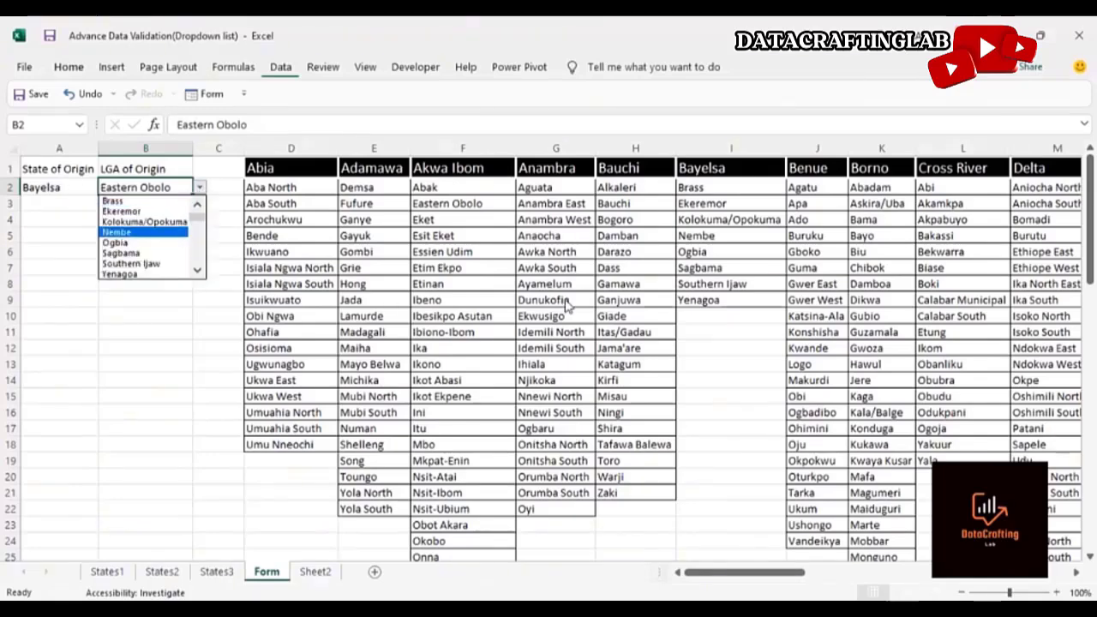
pyautogui.click(128, 232)
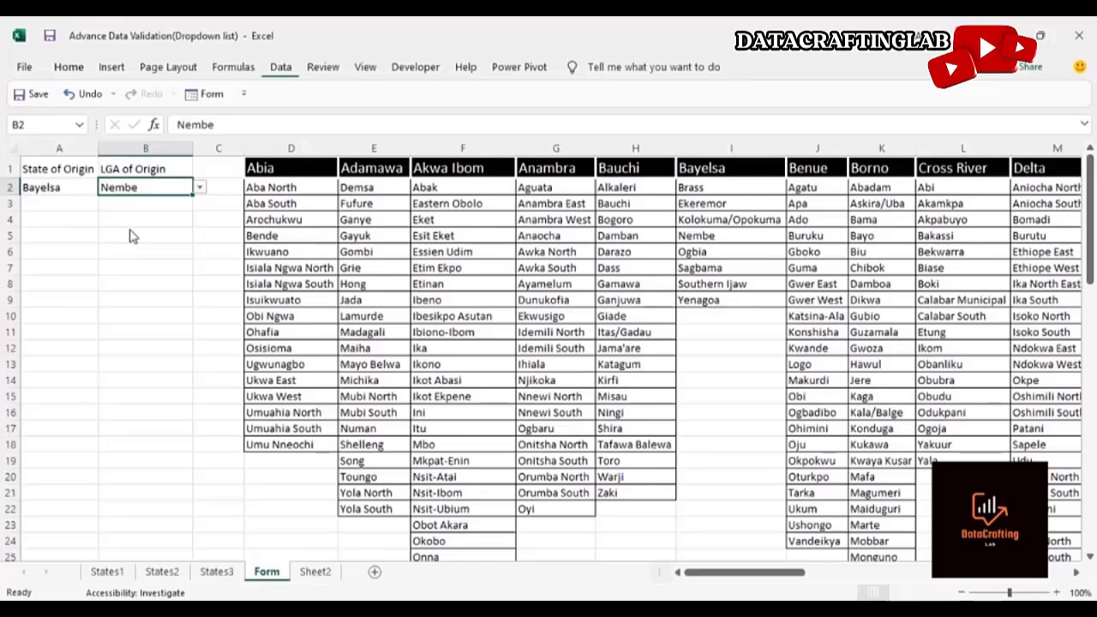
# Change the State of Origin to Lagos and pick Badagry as the LGA of Origin
pyautogui.click(64, 187)
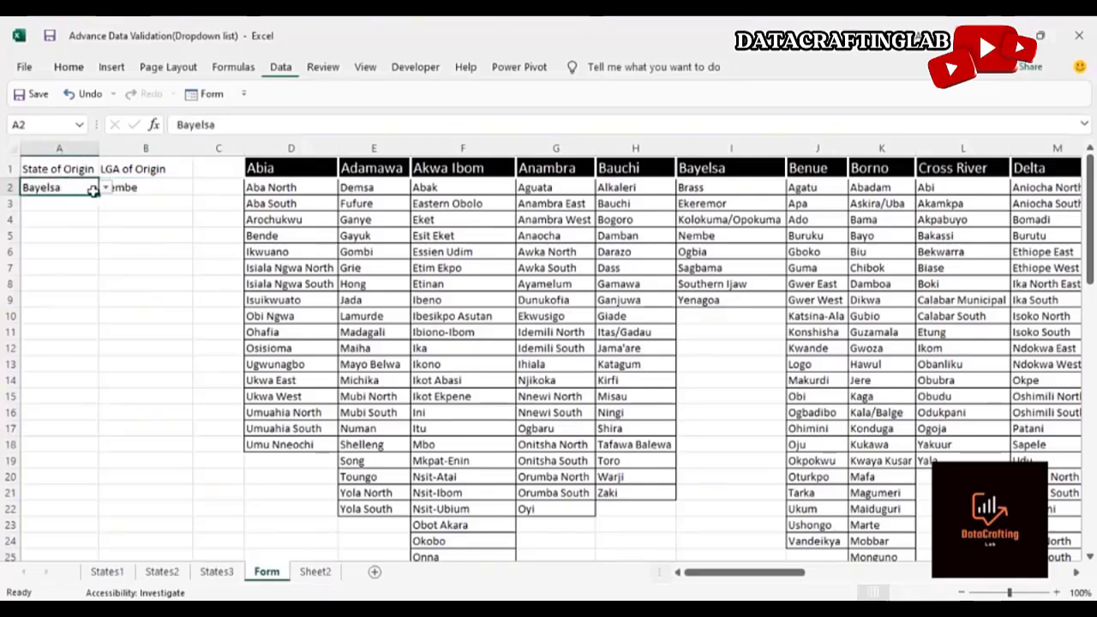
pyautogui.click(105, 186)
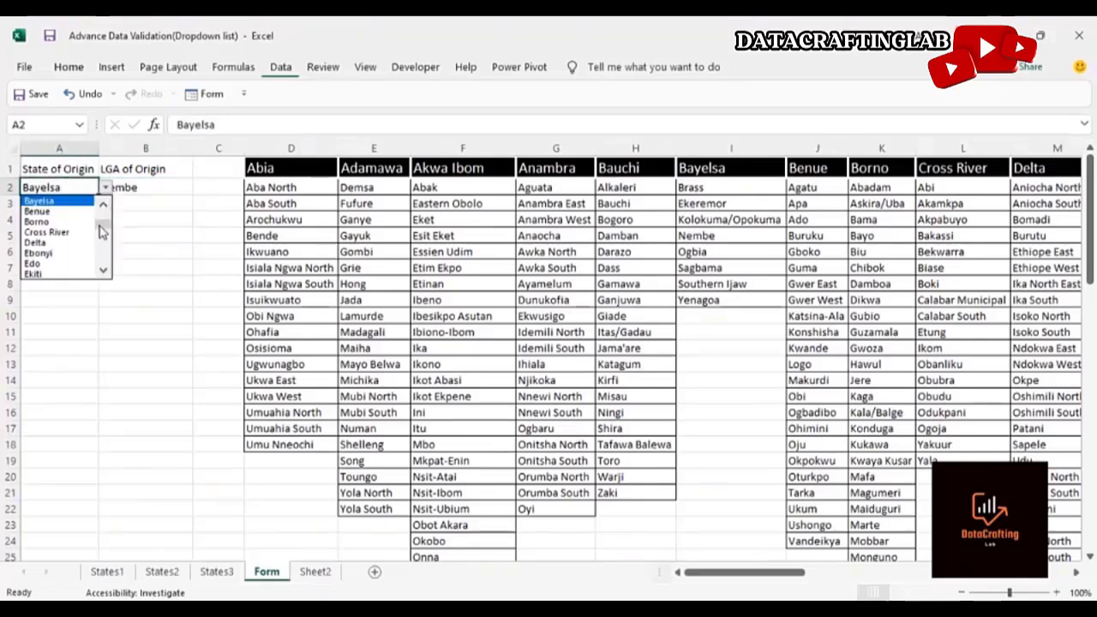
pyautogui.moveTo(102, 226); pyautogui.dragTo(101, 245)
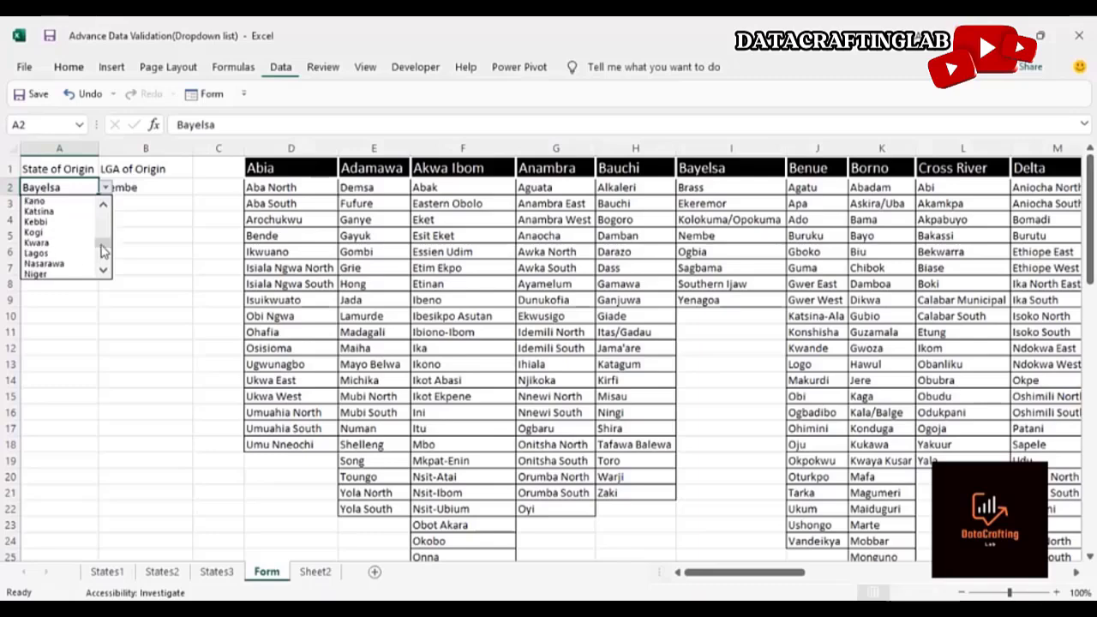
pyautogui.click(36, 253)
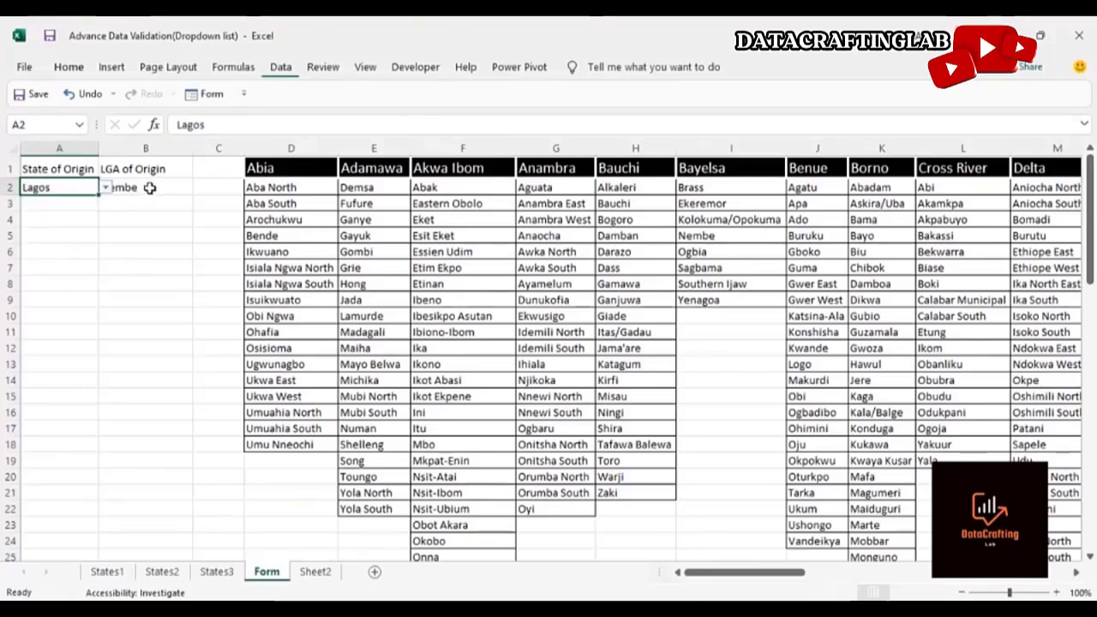
pyautogui.click(149, 188)
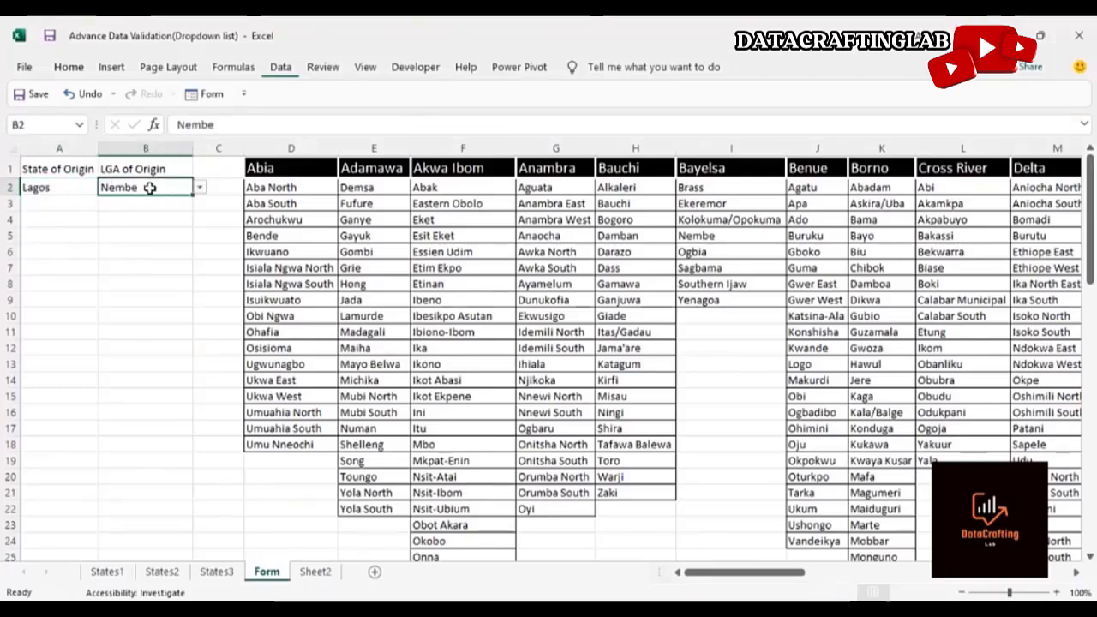
pyautogui.click(200, 188)
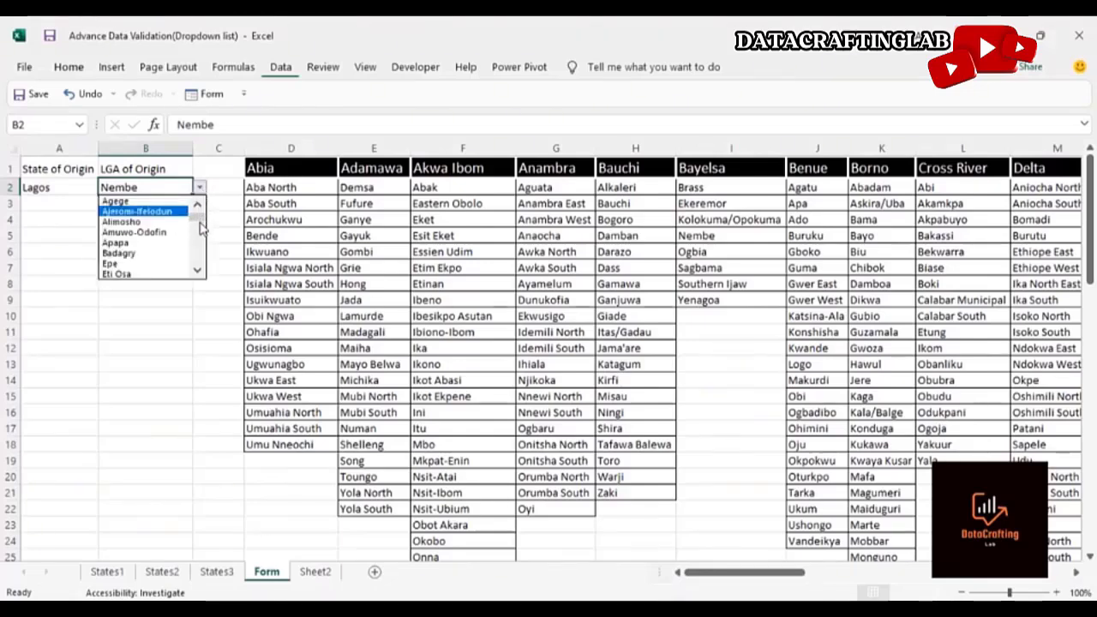
pyautogui.moveTo(200, 227)
pyautogui.mouseDown()
pyautogui.moveTo(199, 243)
pyautogui.moveTo(198, 219)
pyautogui.mouseUp()
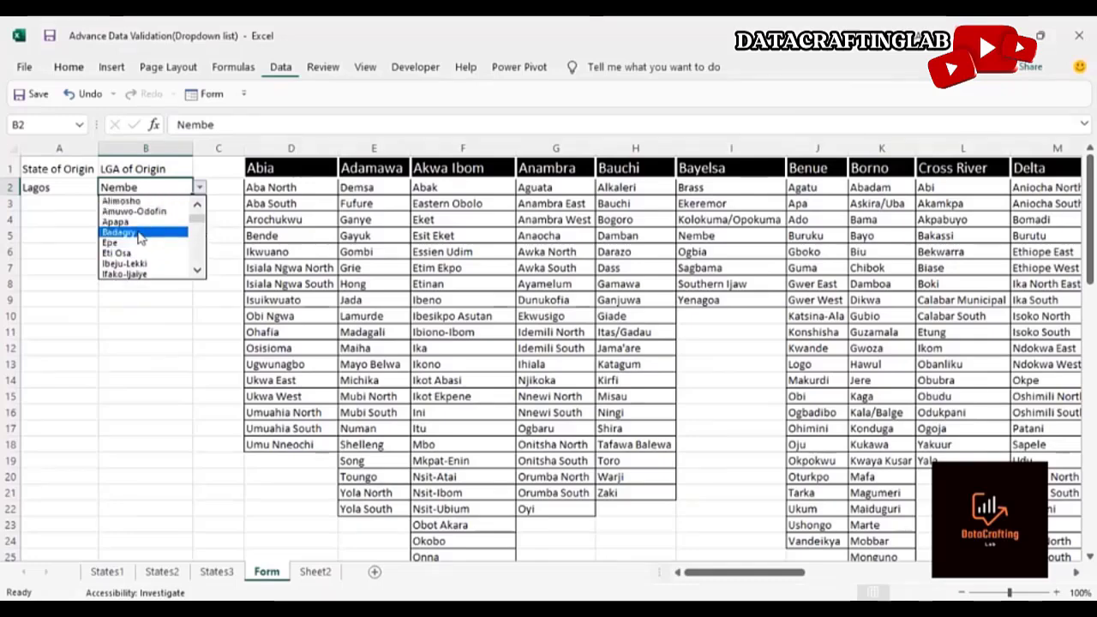
pyautogui.click(140, 233)
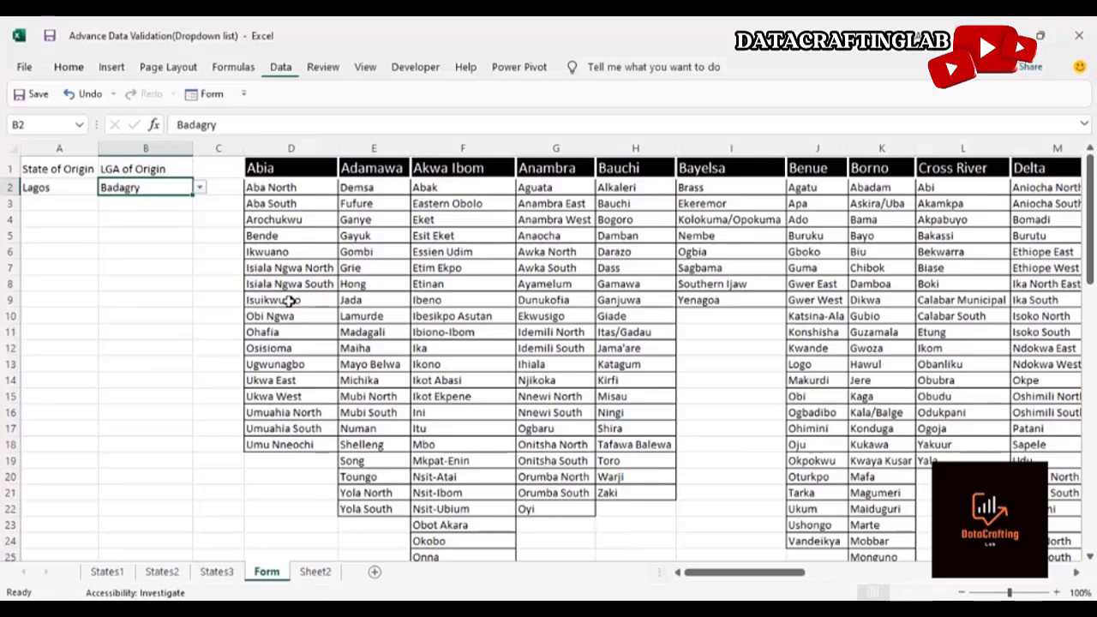
pyautogui.click(78, 196)
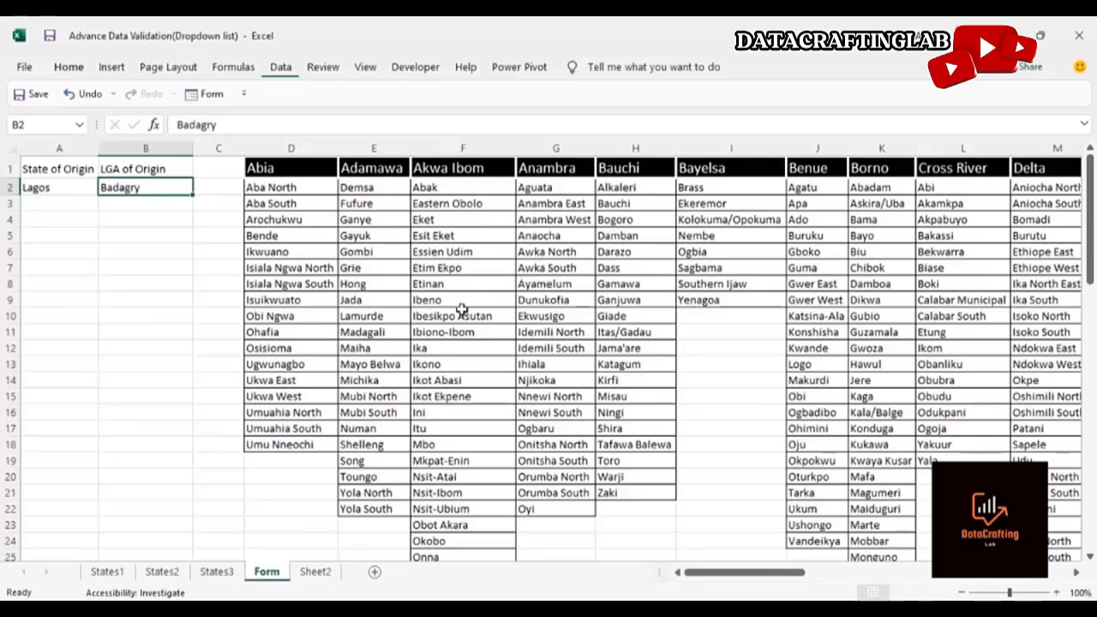
# Copy the entire Form sheet and paste it into a newly added sheet
pyautogui.click(14, 147)
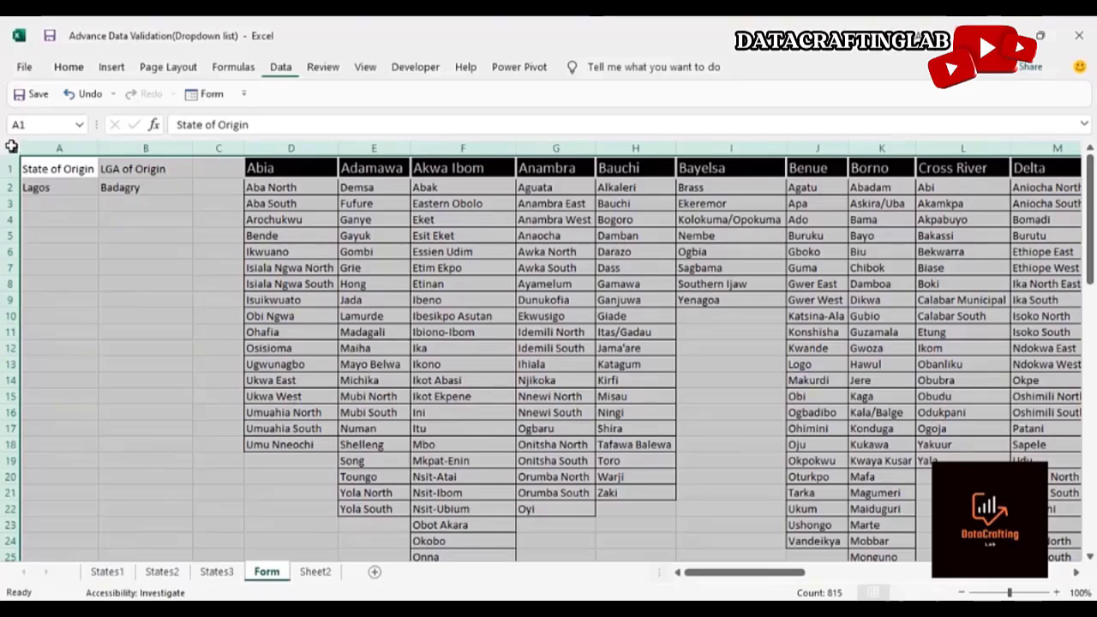
pyautogui.hotkey('ctrl', 'c')
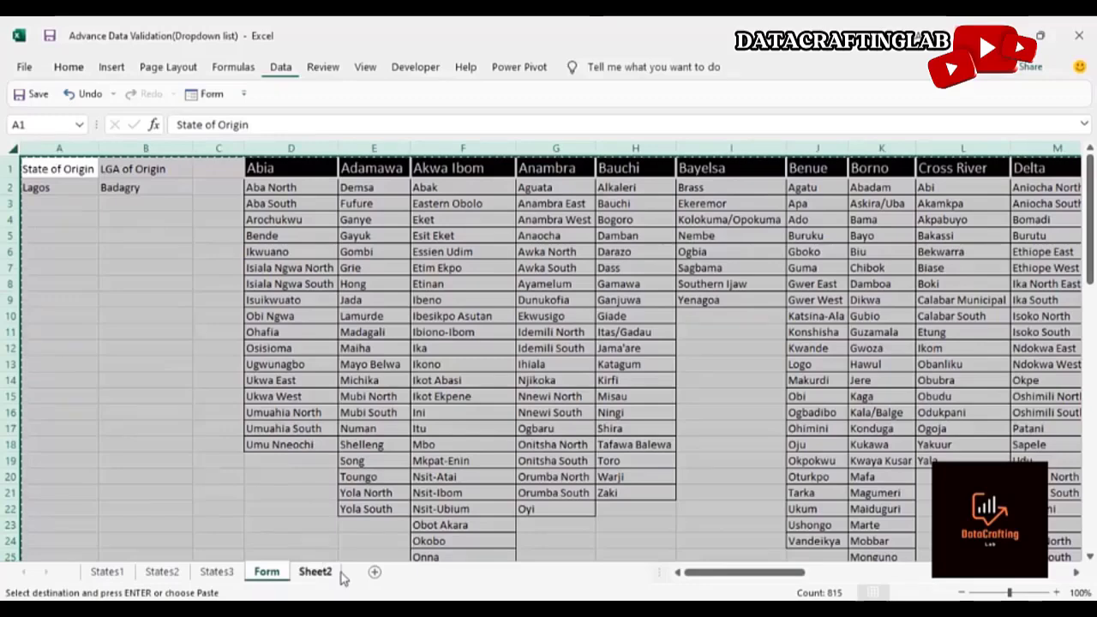
pyautogui.click(375, 572)
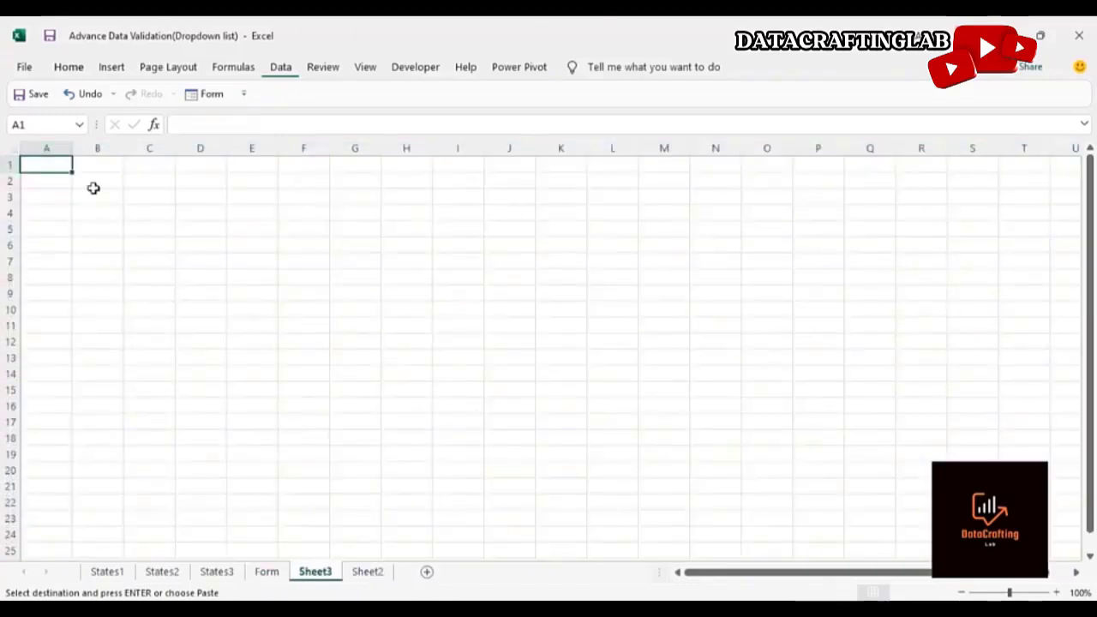
pyautogui.hotkey('ctrl', 'v')
pyautogui.click(175, 258)
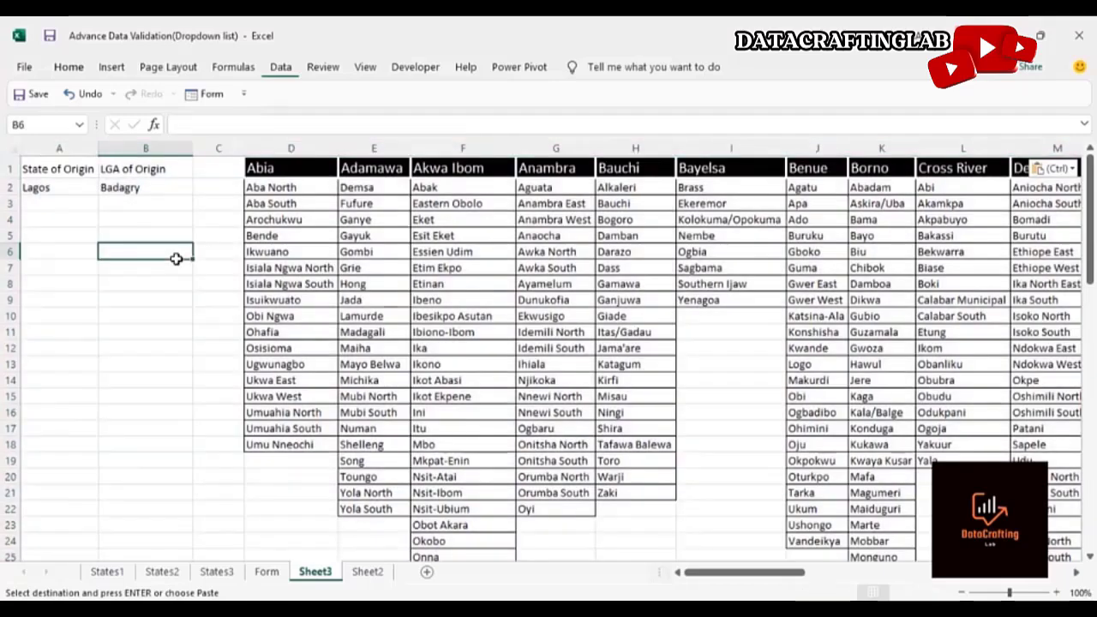
# Clear the State of Origin cell and remove all its data validation
pyautogui.click(71, 190)
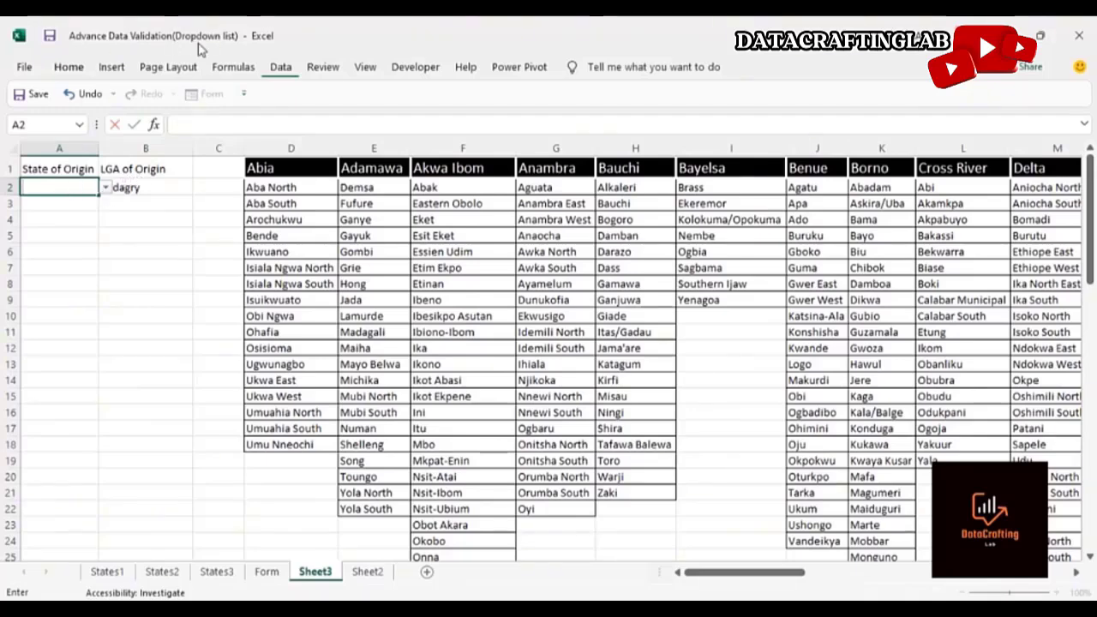
pyautogui.click(280, 67)
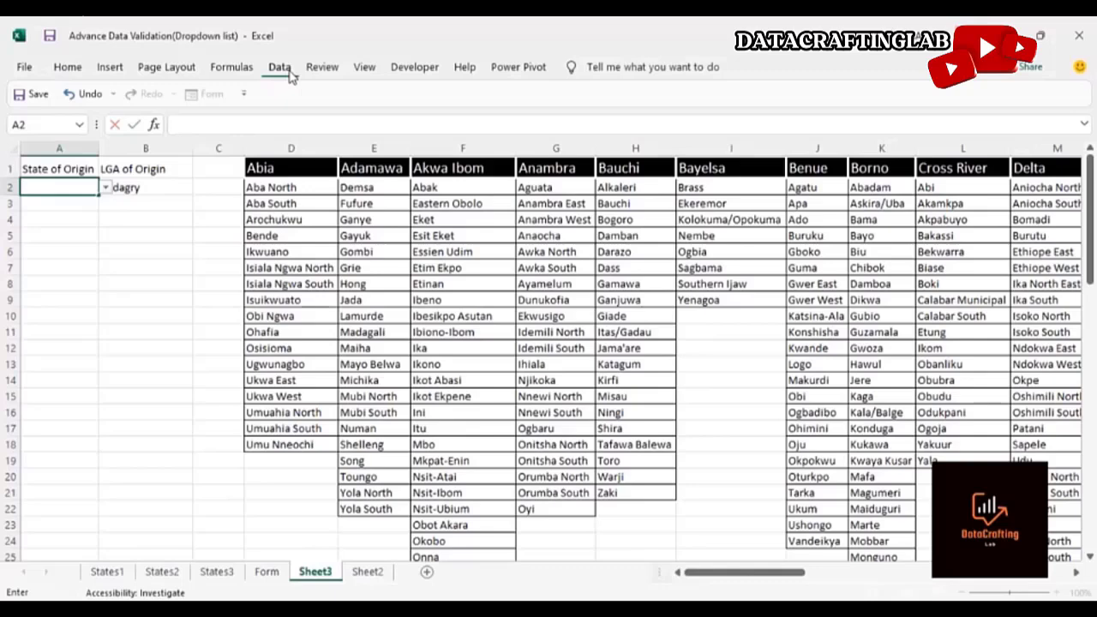
pyautogui.click(208, 289)
pyautogui.click(58, 185)
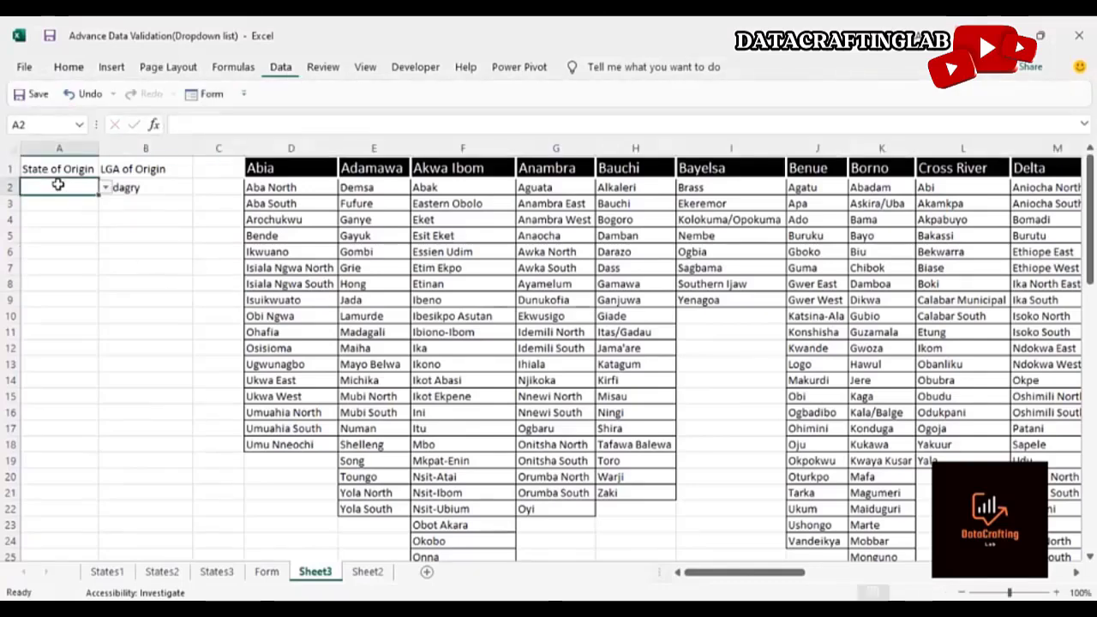
pyautogui.click(285, 69)
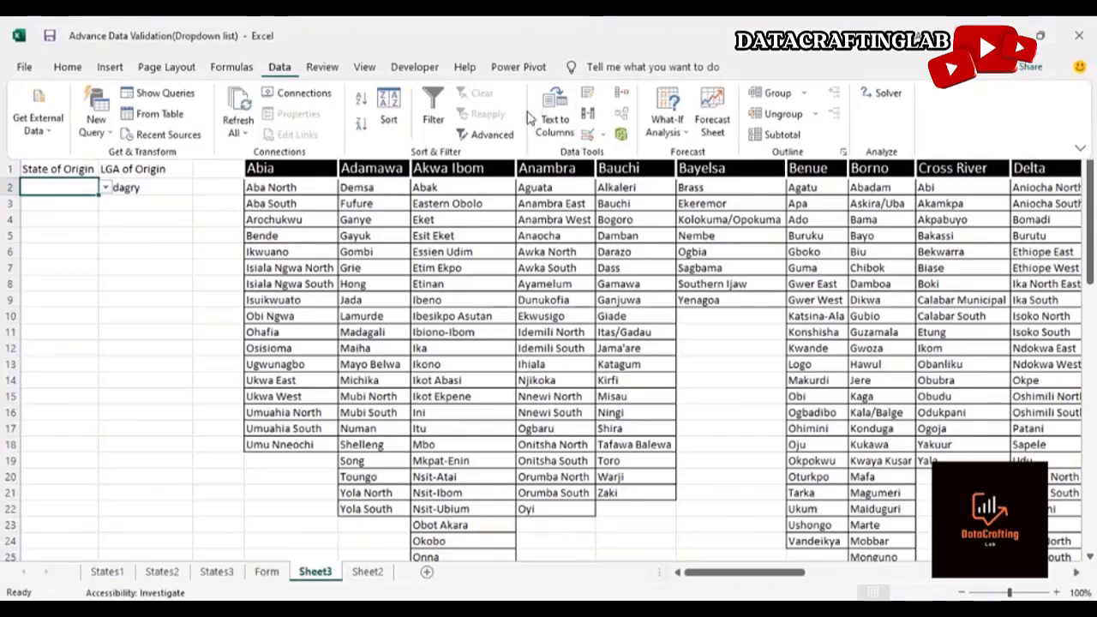
pyautogui.click(602, 135)
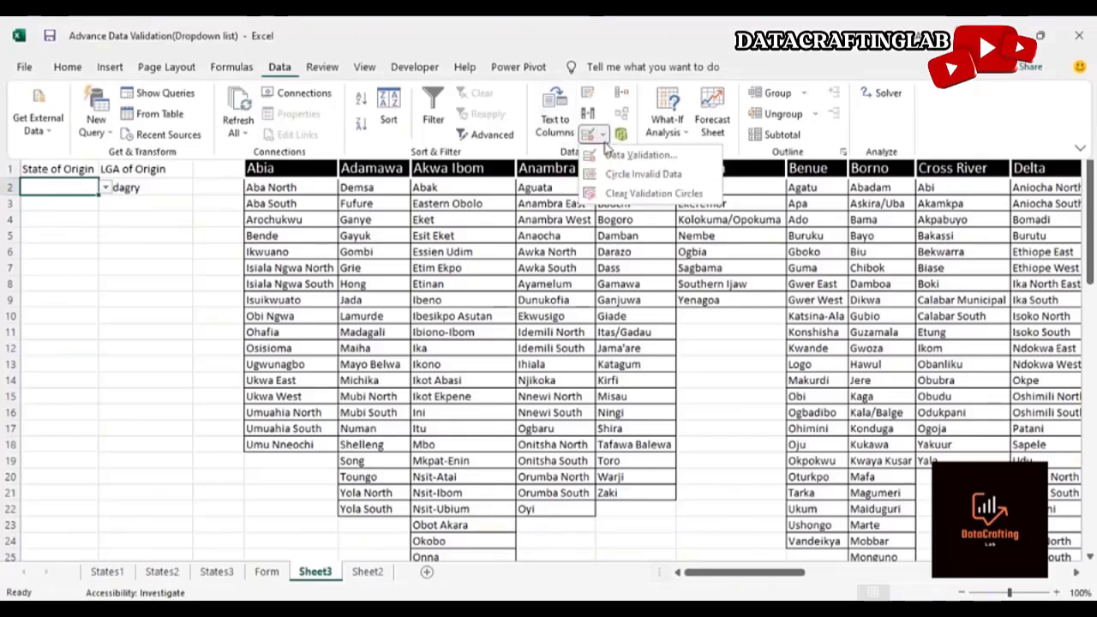
pyautogui.click(625, 155)
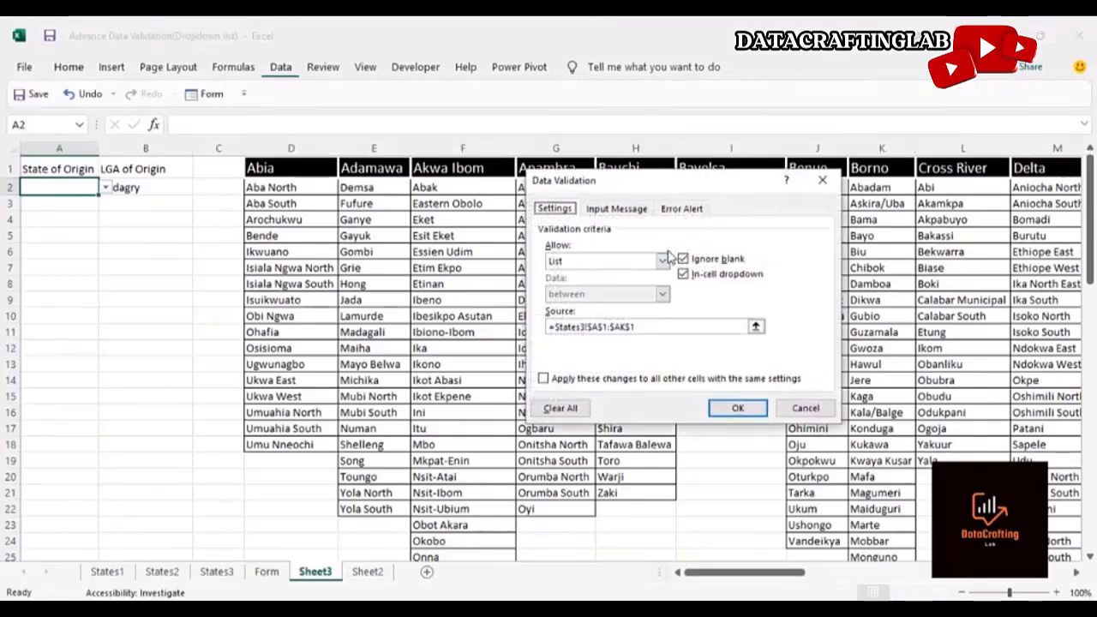
pyautogui.click(561, 408)
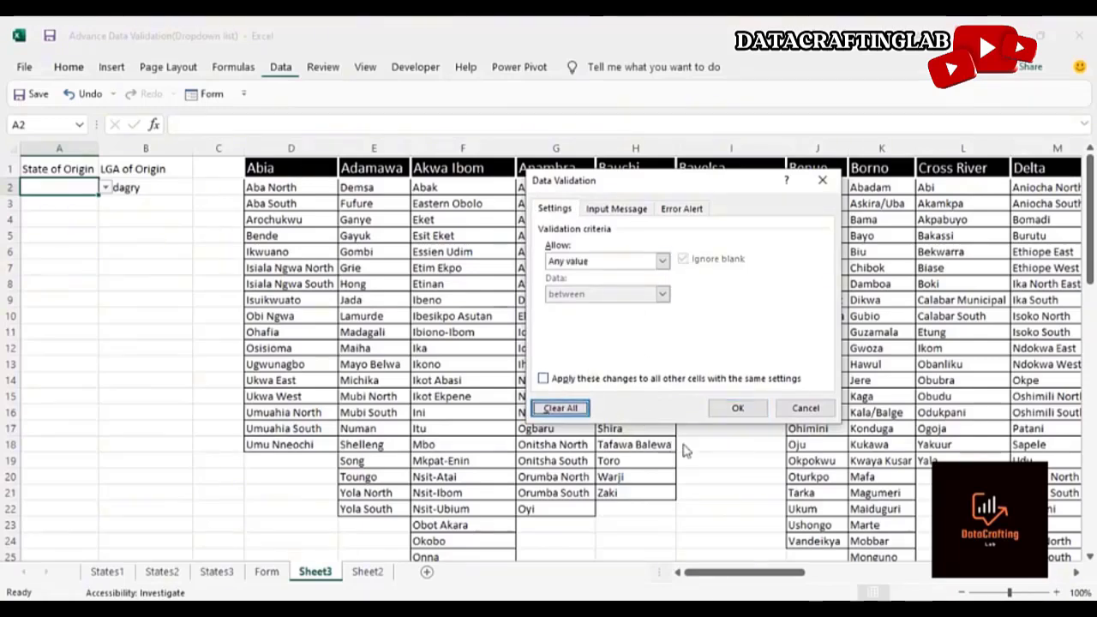
pyautogui.click(735, 409)
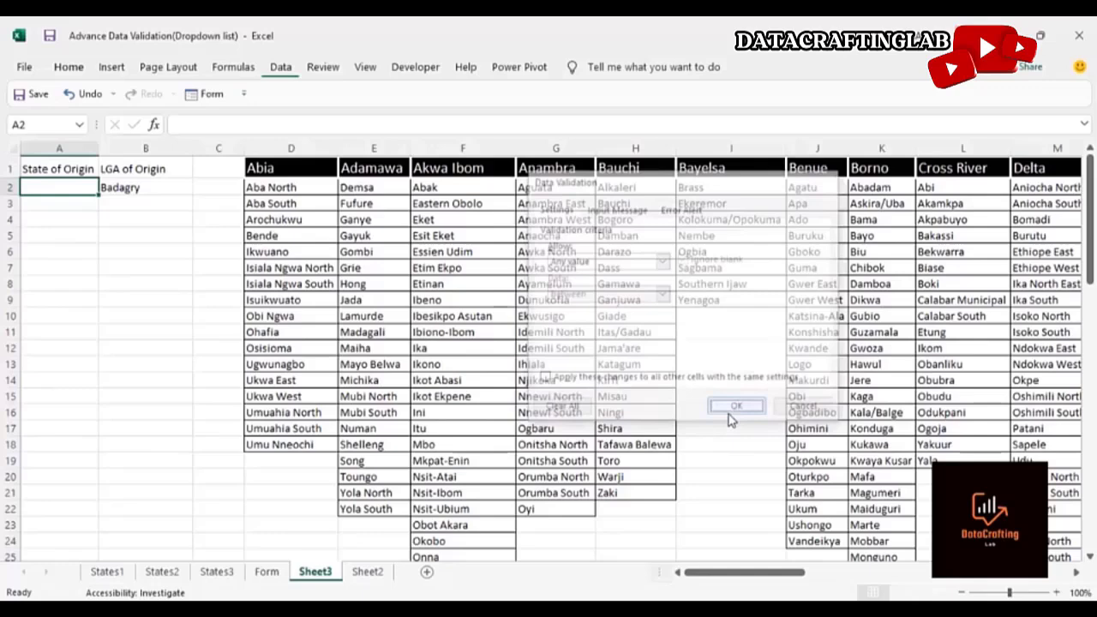
# Remove all data validation from the LGA of Origin cell and delete its Badagry entry
pyautogui.click(136, 187)
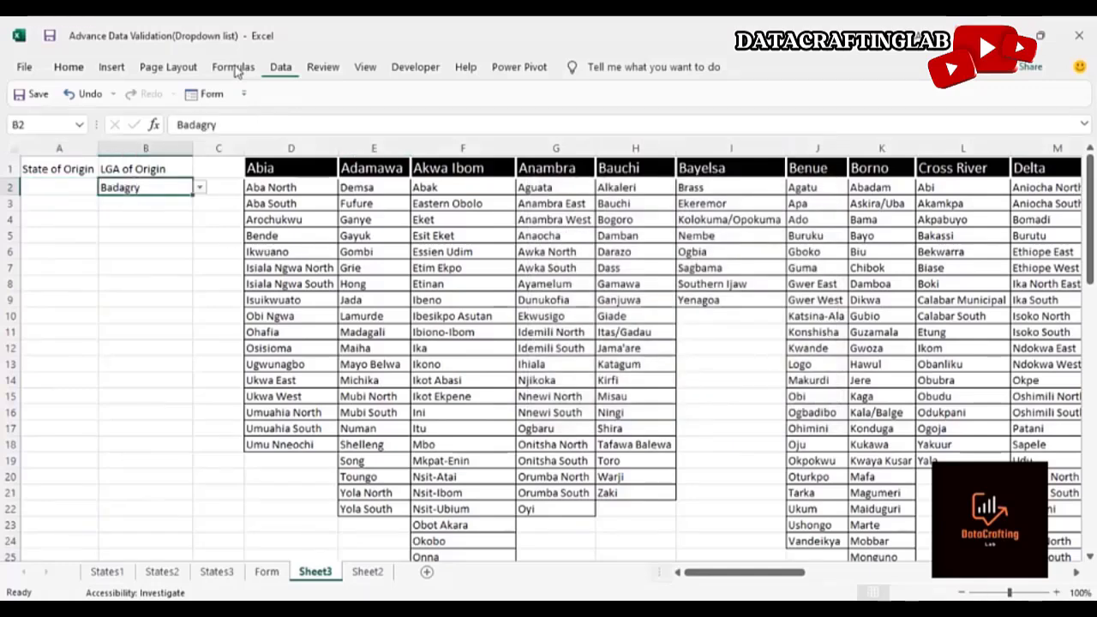
pyautogui.click(283, 68)
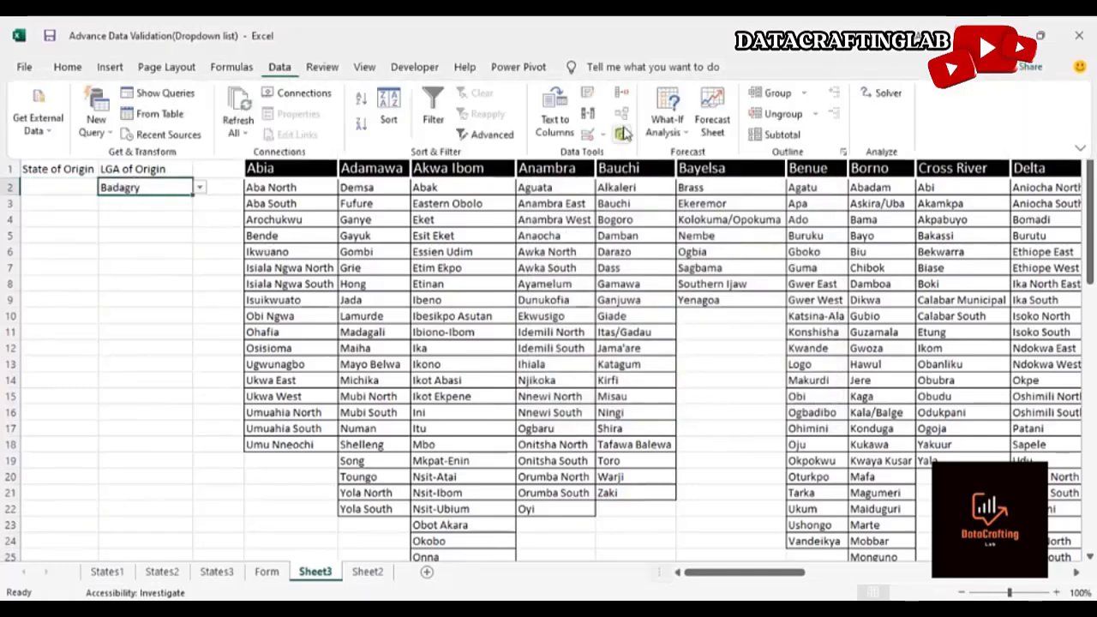
pyautogui.click(601, 135)
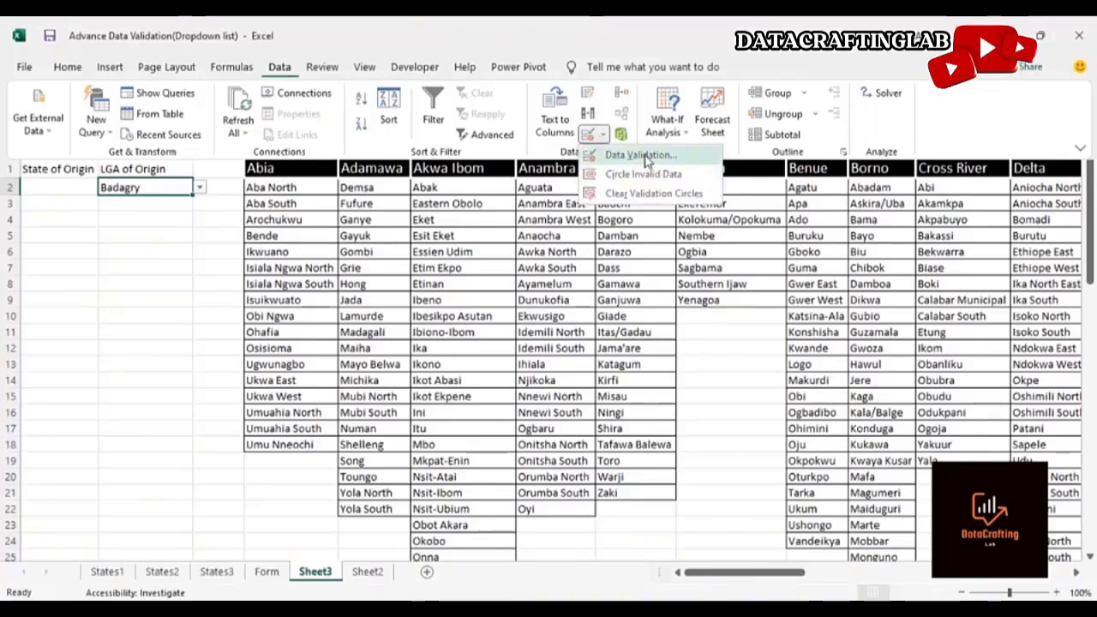
pyautogui.click(644, 156)
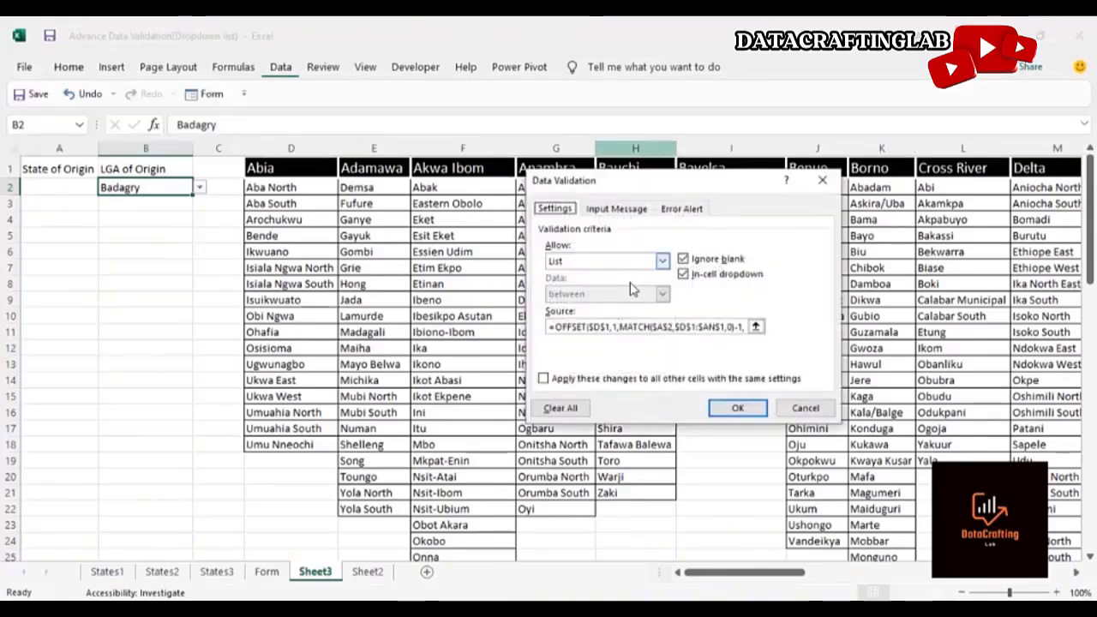
pyautogui.click(580, 411)
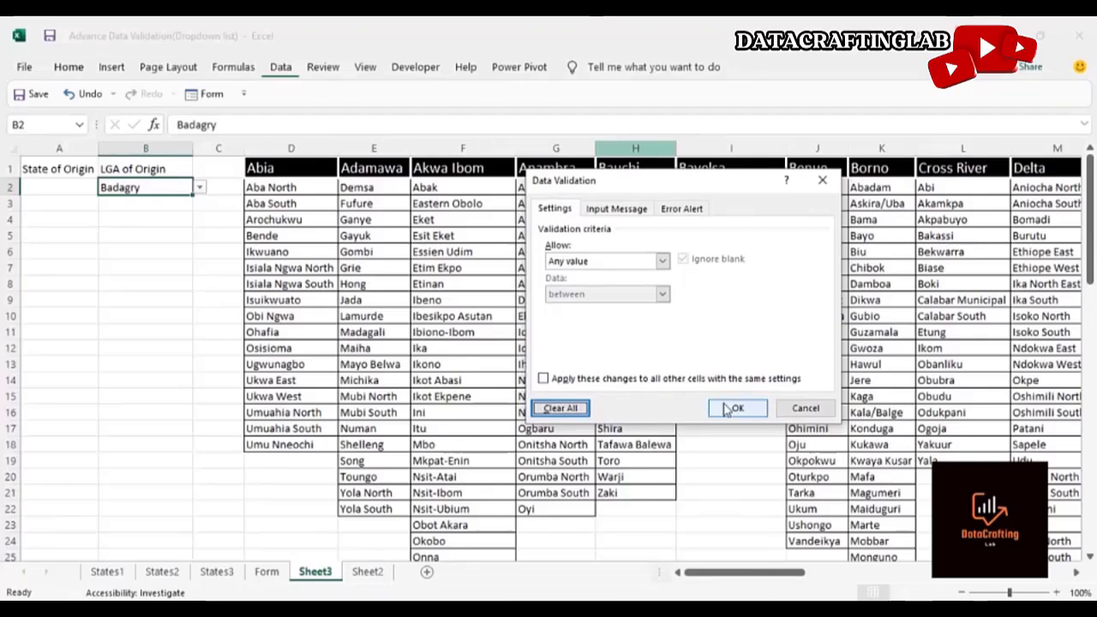
pyautogui.click(735, 407)
pyautogui.click(101, 285)
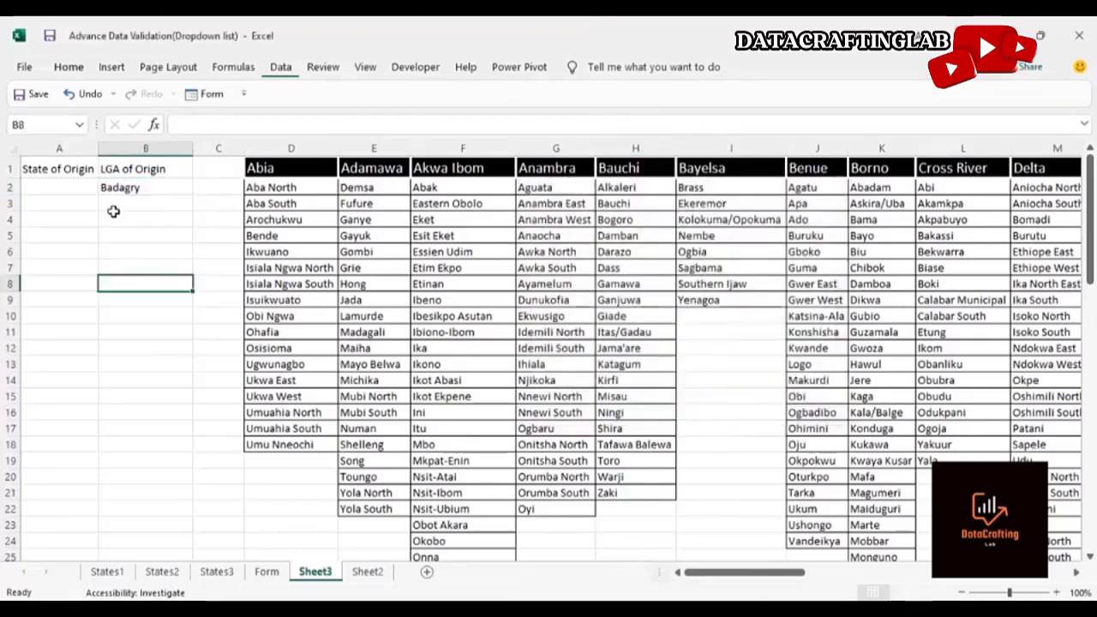
pyautogui.click(131, 186)
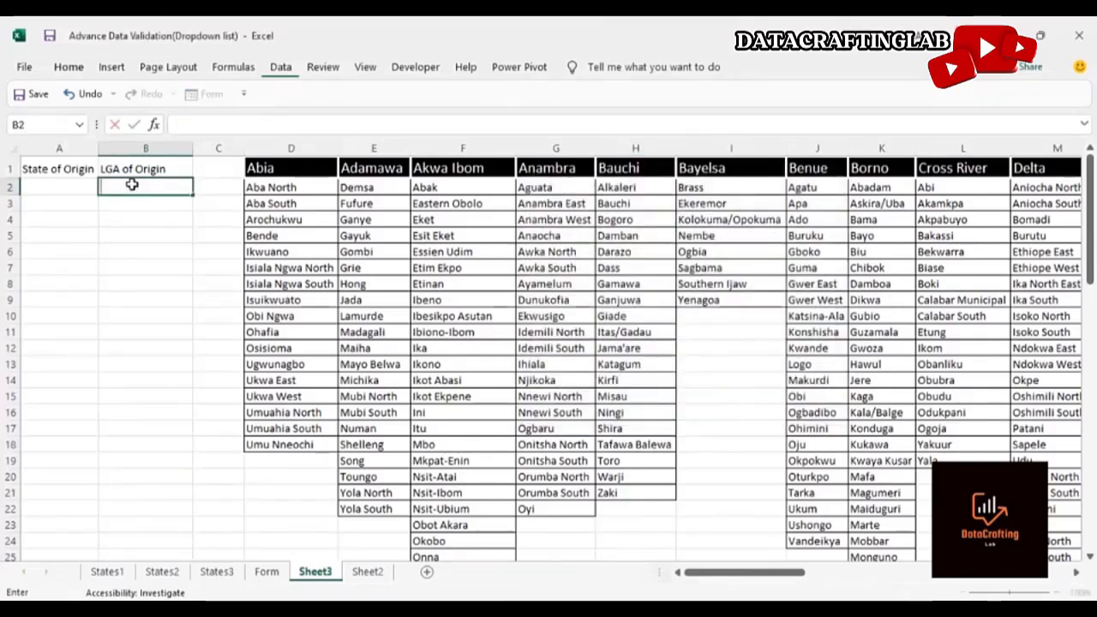
pyautogui.press('Delete')
# Give the State of Origin cell a List validation whose source is the state header row $D$1:$AN$1
pyautogui.click(68, 169)
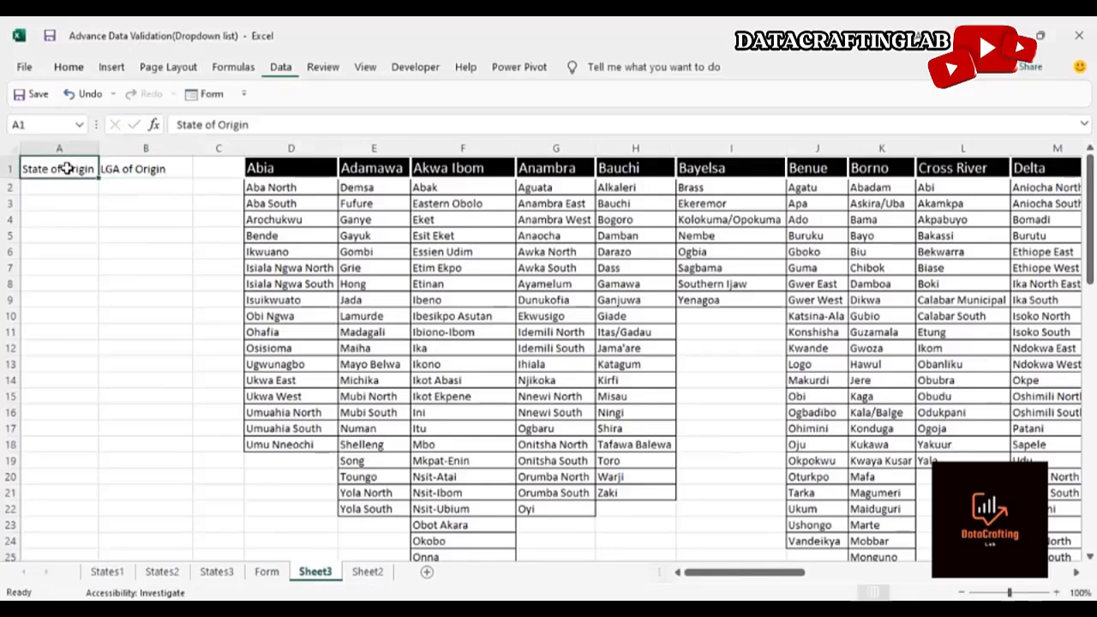
pyautogui.click(118, 170)
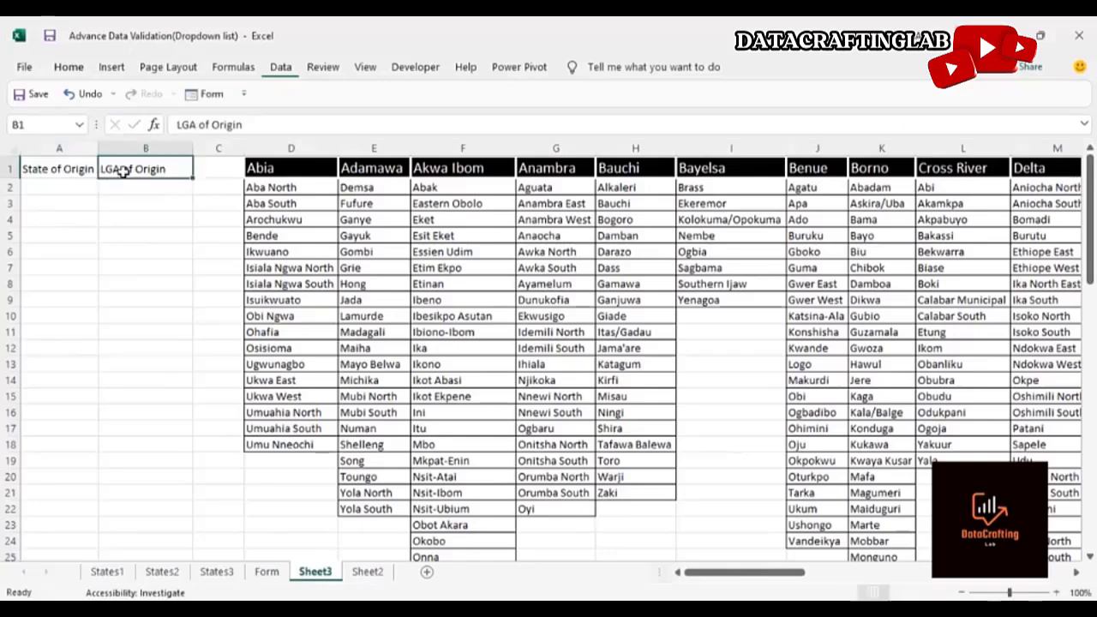
pyautogui.click(280, 171)
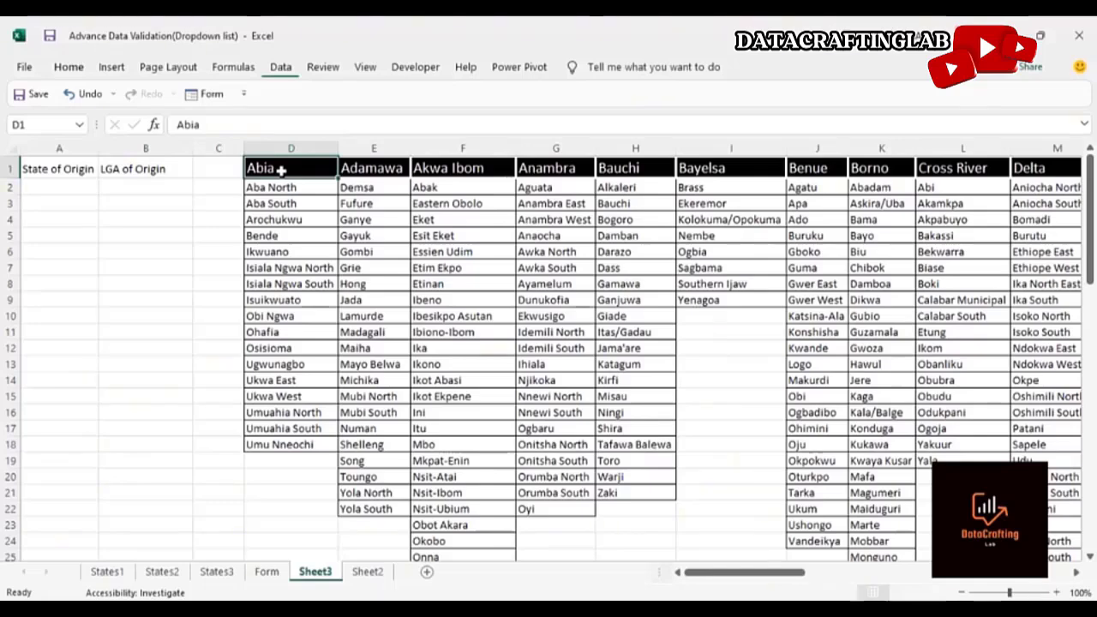
pyautogui.press('Down')
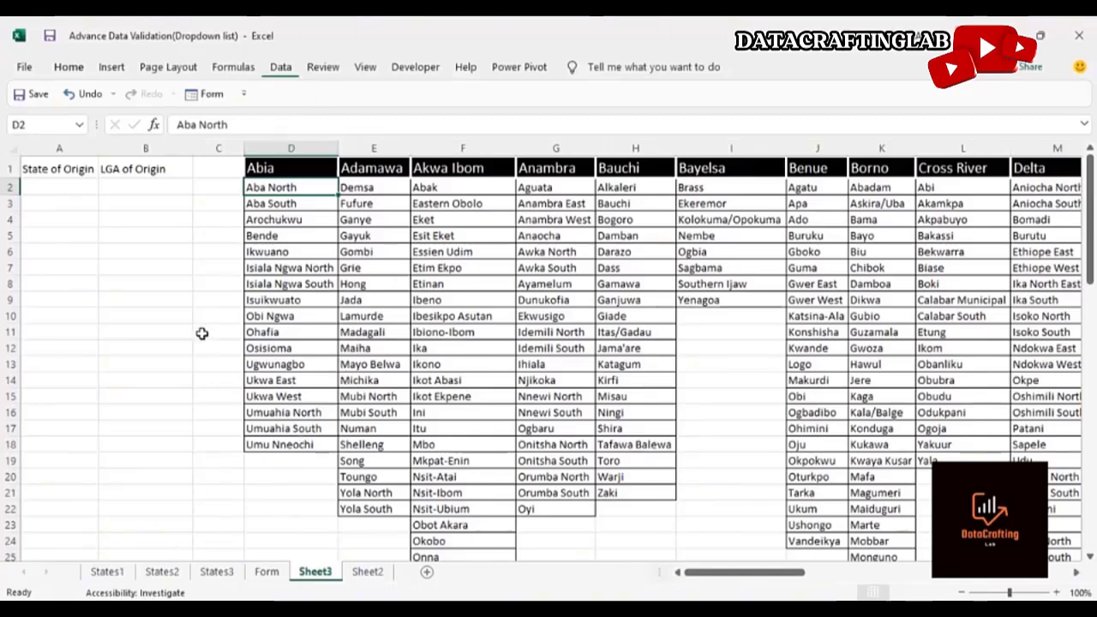
pyautogui.click(64, 188)
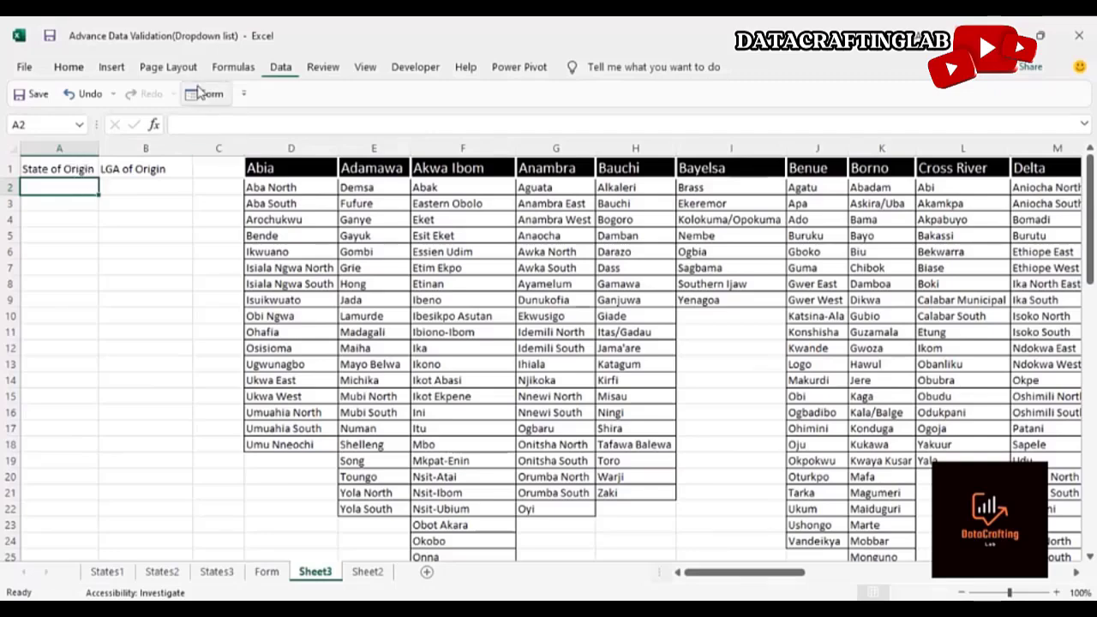
pyautogui.click(280, 70)
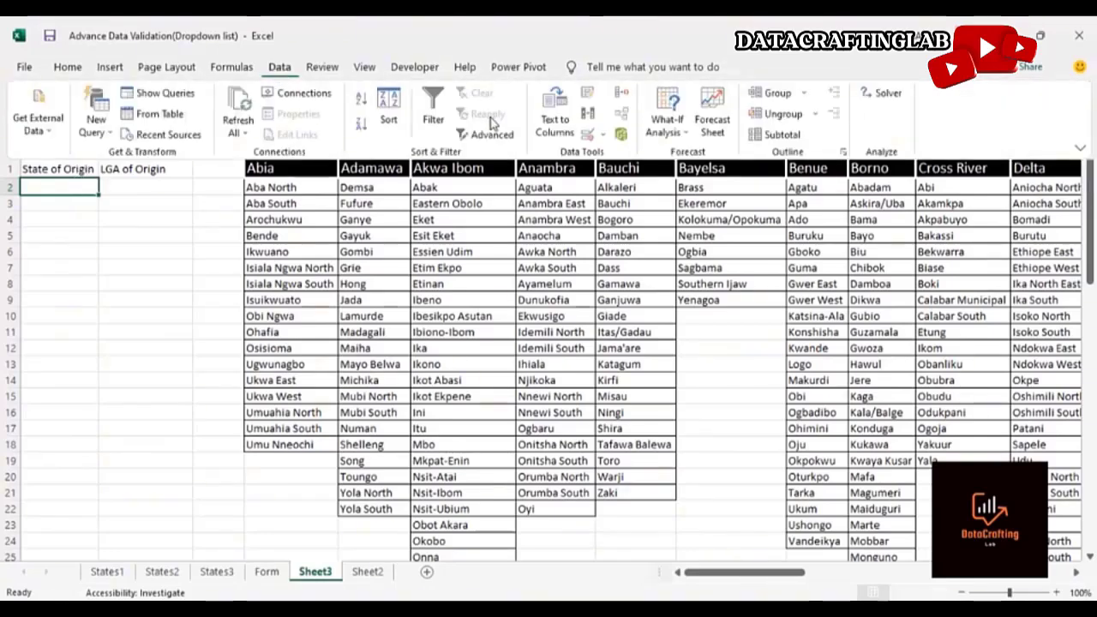
pyautogui.click(599, 137)
pyautogui.click(624, 157)
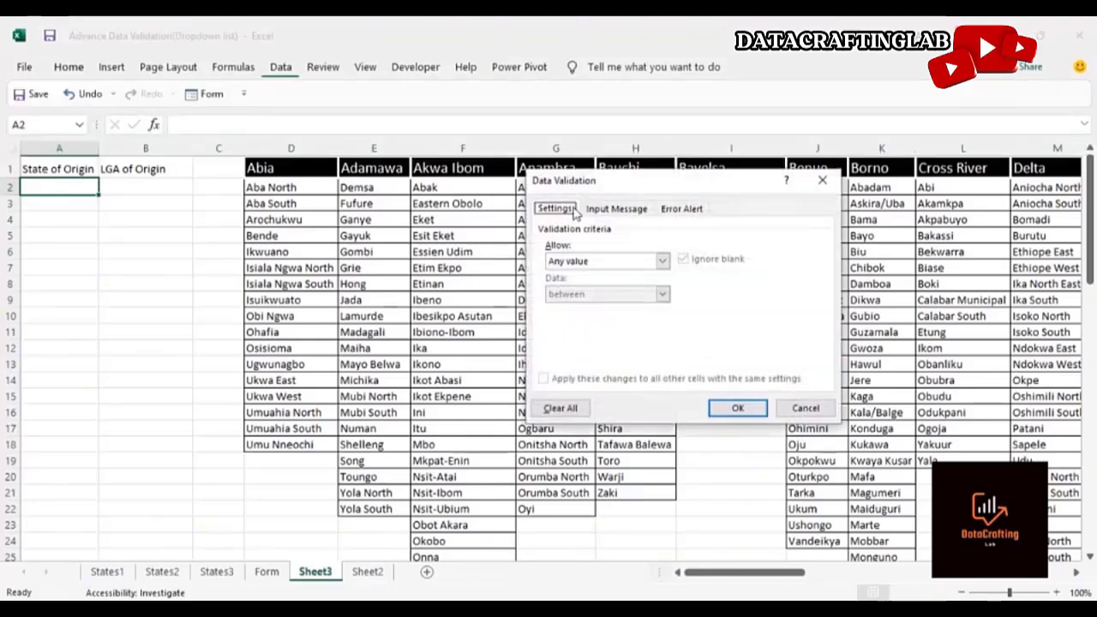
pyautogui.click(663, 262)
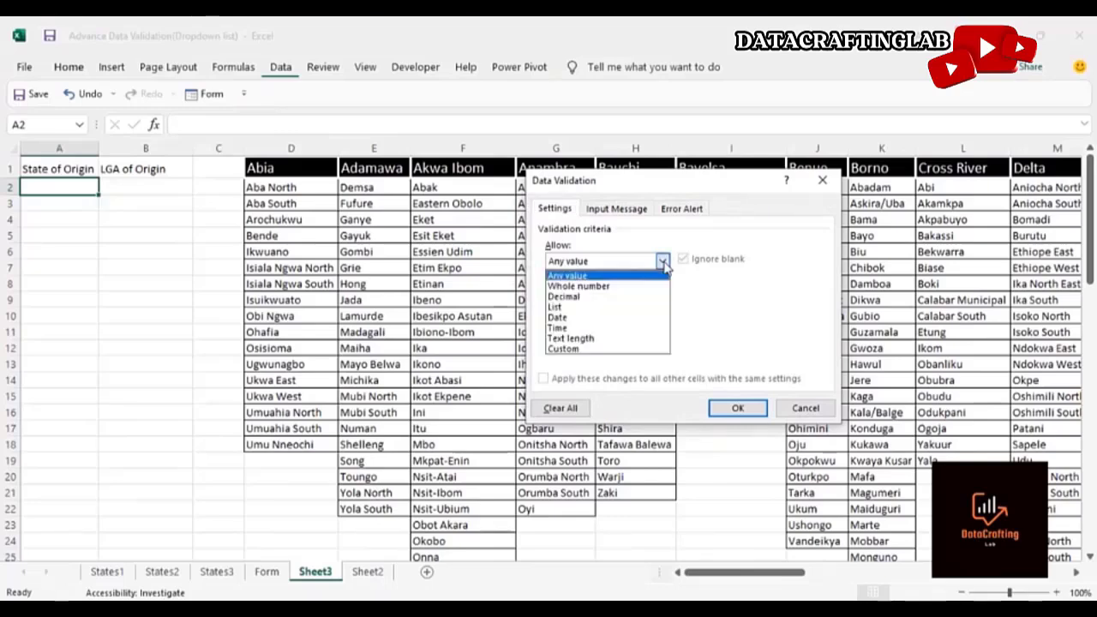
pyautogui.click(631, 309)
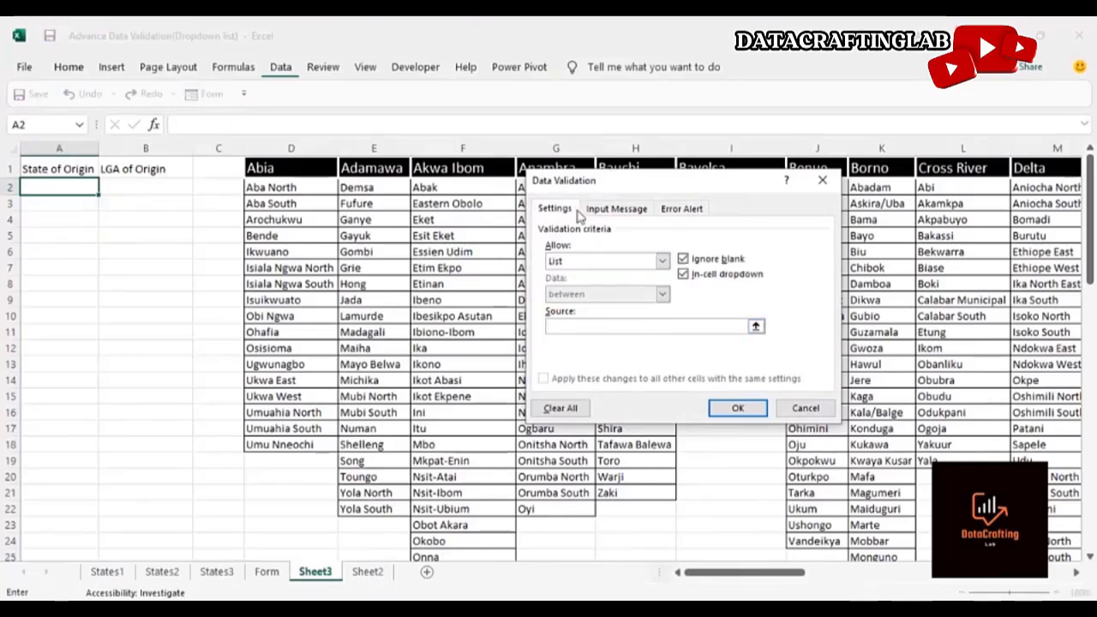
pyautogui.moveTo(593, 178); pyautogui.dragTo(542, 237)
pyautogui.click(317, 165)
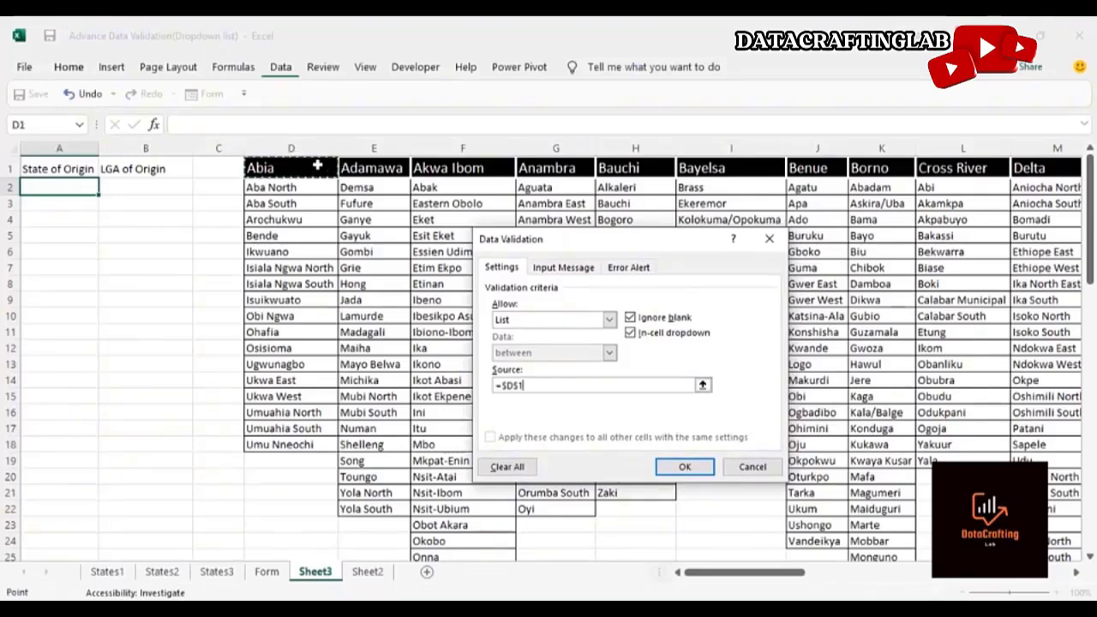
pyautogui.hotkey('ctrl', 'shift', 'Right')
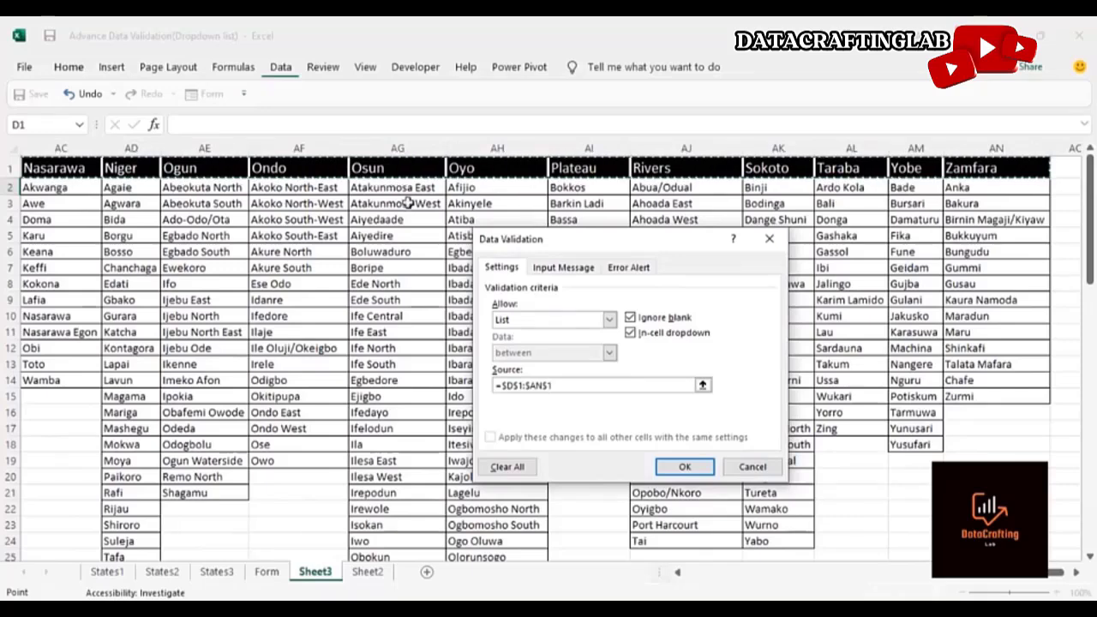
pyautogui.click(685, 466)
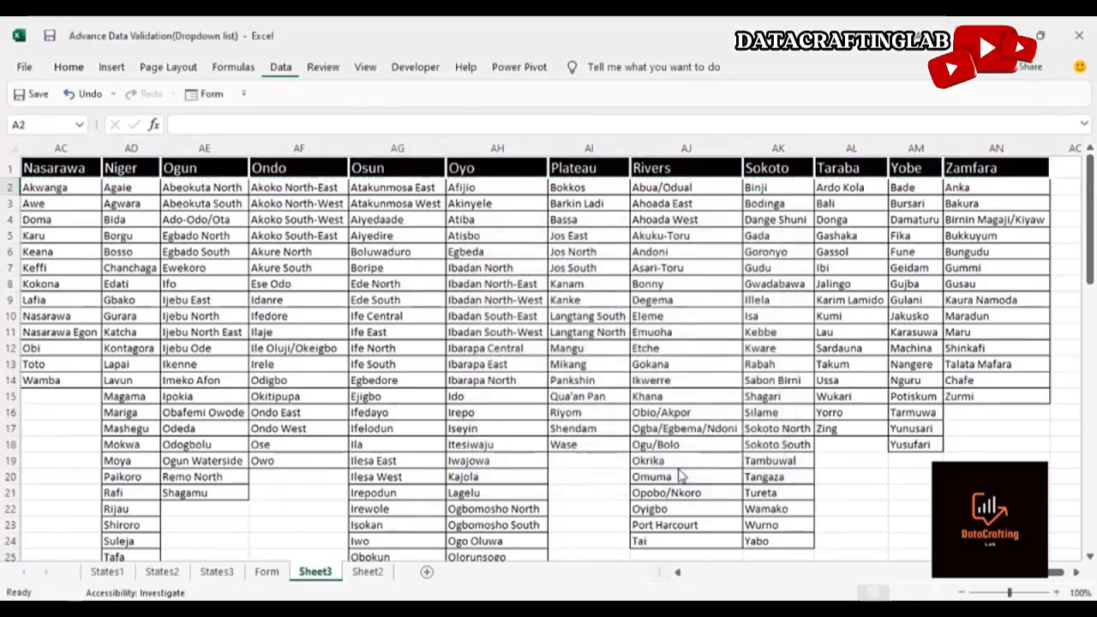
# Pick Anambra as the State of Origin from the new dropdown
pyautogui.click(464, 364)
pyautogui.press('Left')
pyautogui.press('Left')
pyautogui.press('Left')
pyautogui.press('Left')
pyautogui.press('Left')
pyautogui.press('Left')
pyautogui.press('Left')
pyautogui.press('Left')
pyautogui.press('Left')
pyautogui.press('Left')
pyautogui.press('Left')
pyautogui.press('Left')
pyautogui.press('Left')
pyautogui.press('Left')
pyautogui.press('Left')
pyautogui.press('Left')
pyautogui.press('Left')
pyautogui.press('Left')
pyautogui.press('Left')
pyautogui.press('Left')
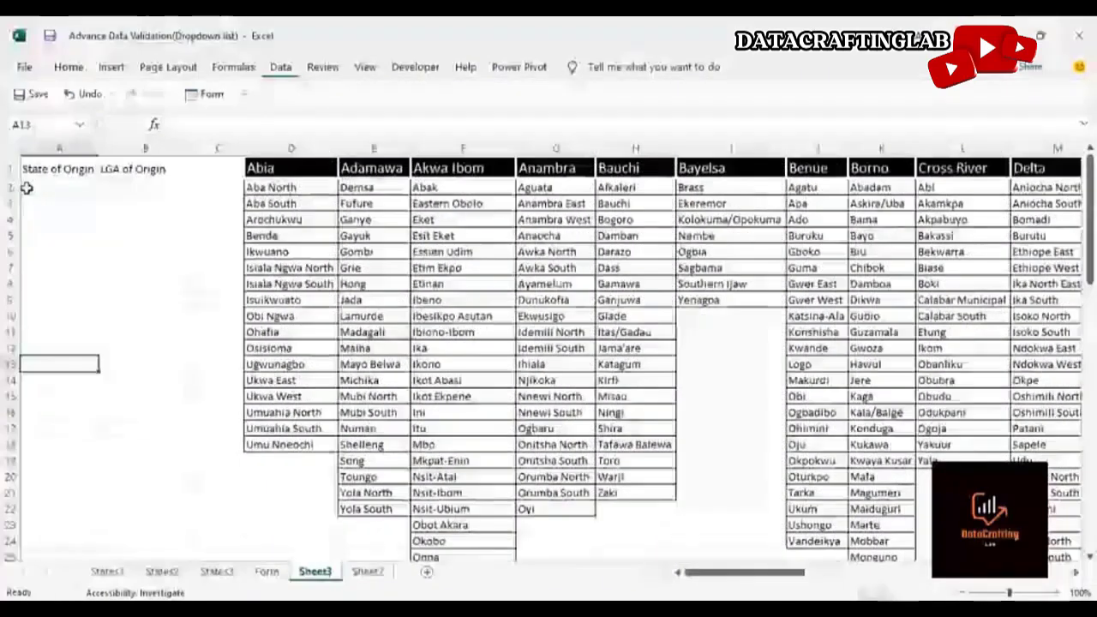
pyautogui.press('Up')
pyautogui.press('Up')
pyautogui.press('Up')
pyautogui.press('Up')
pyautogui.press('Up')
pyautogui.press('Up')
pyautogui.press('Up')
pyautogui.press('Up')
pyautogui.press('Up')
pyautogui.press('Up')
pyautogui.press('Up')
pyautogui.click(106, 189)
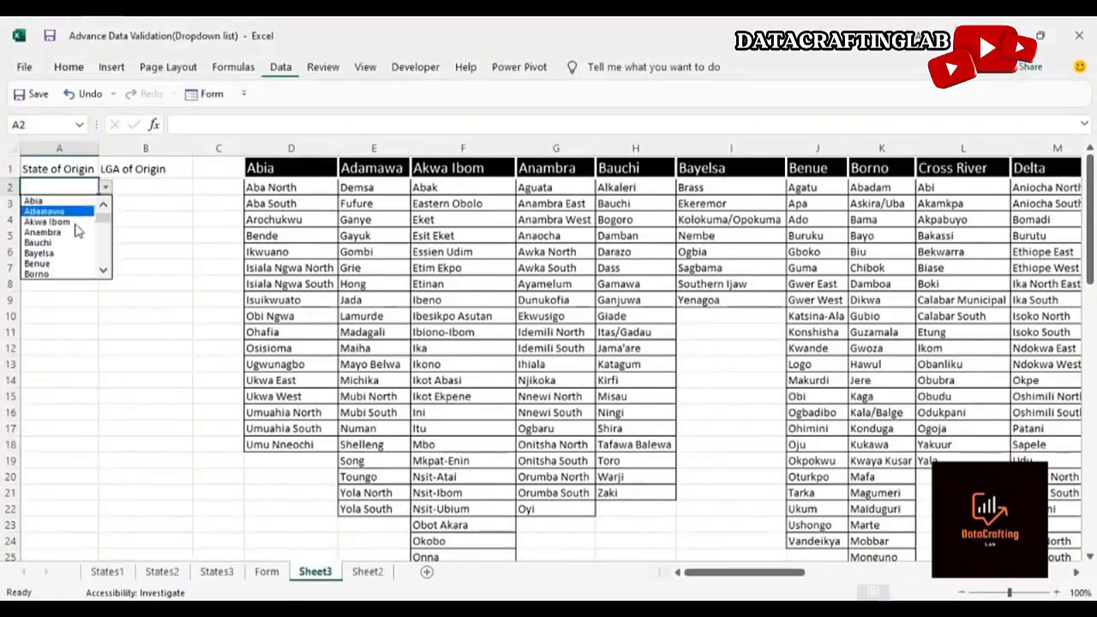
pyautogui.click(72, 232)
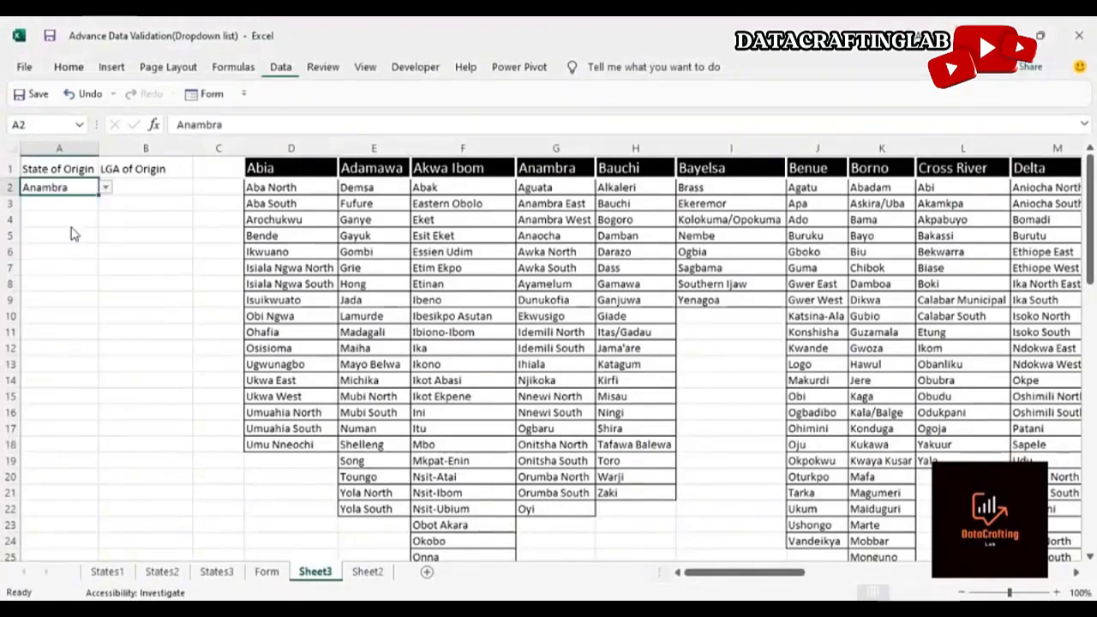
# Undo the Anambra selection in the State of Origin cell
pyautogui.click(141, 191)
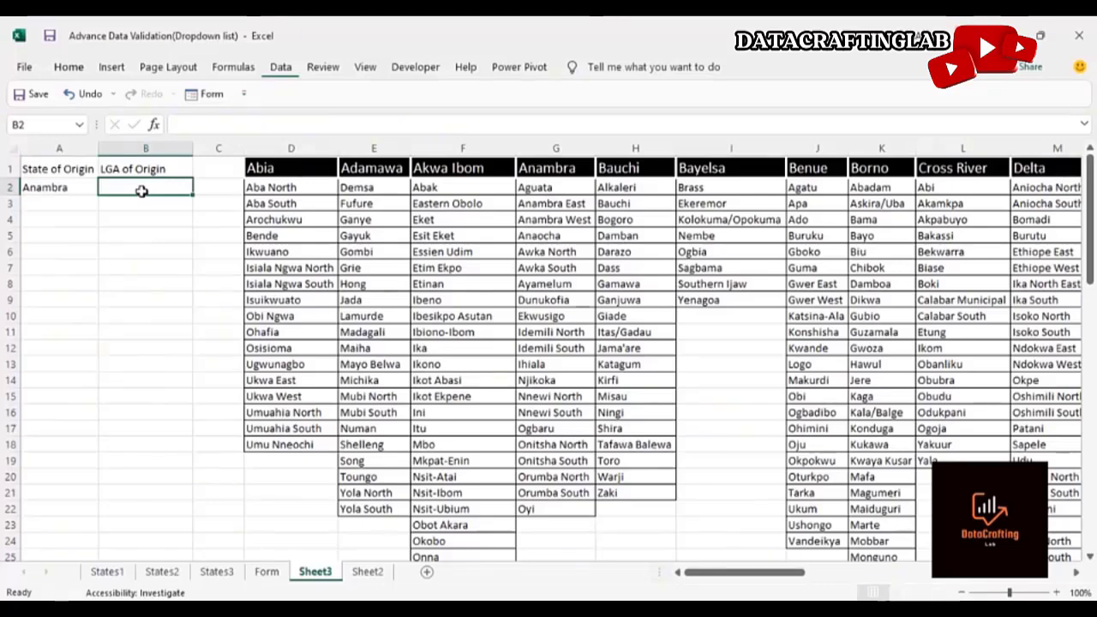
pyautogui.click(79, 186)
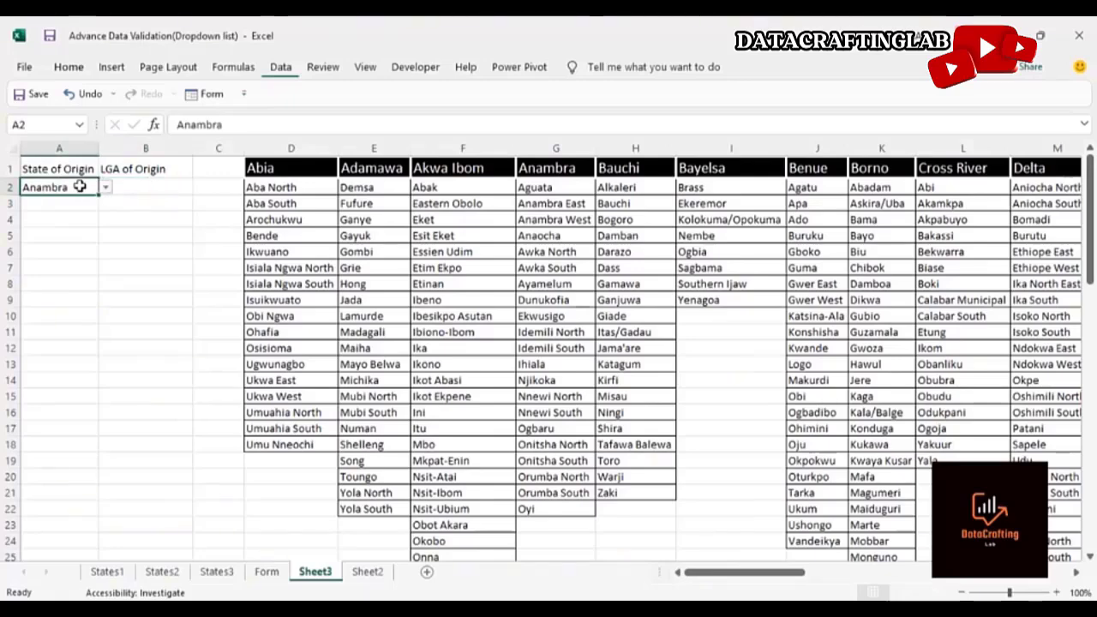
pyautogui.hotkey('ctrl', 'z')
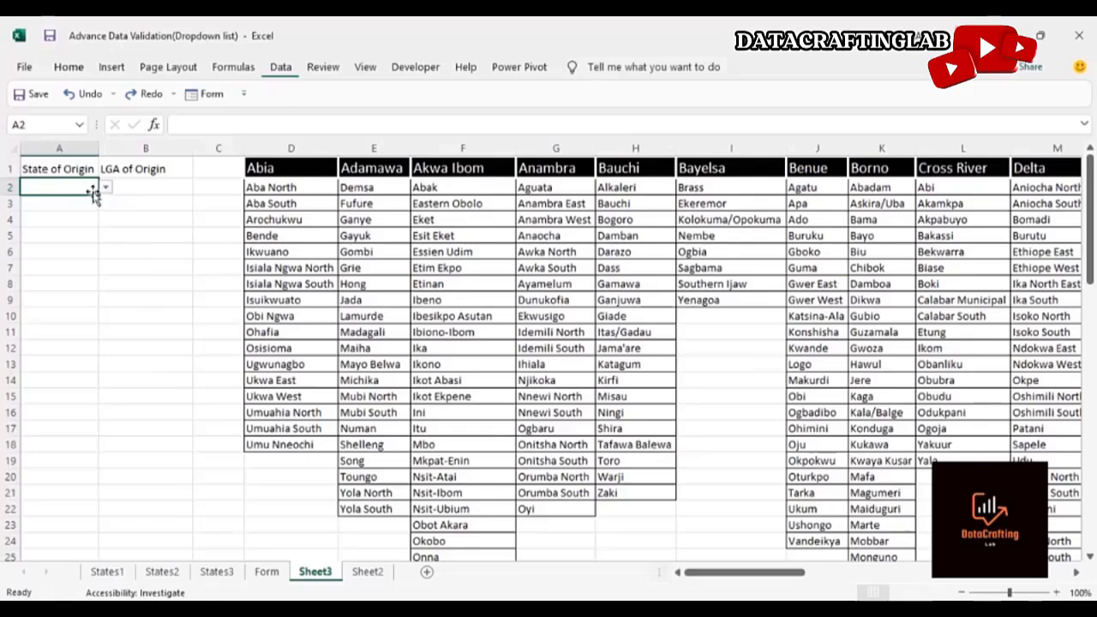
# Fill the State of Origin validation down the column to about row 10
pyautogui.moveTo(99, 195); pyautogui.dragTo(89, 321)
pyautogui.click(80, 276)
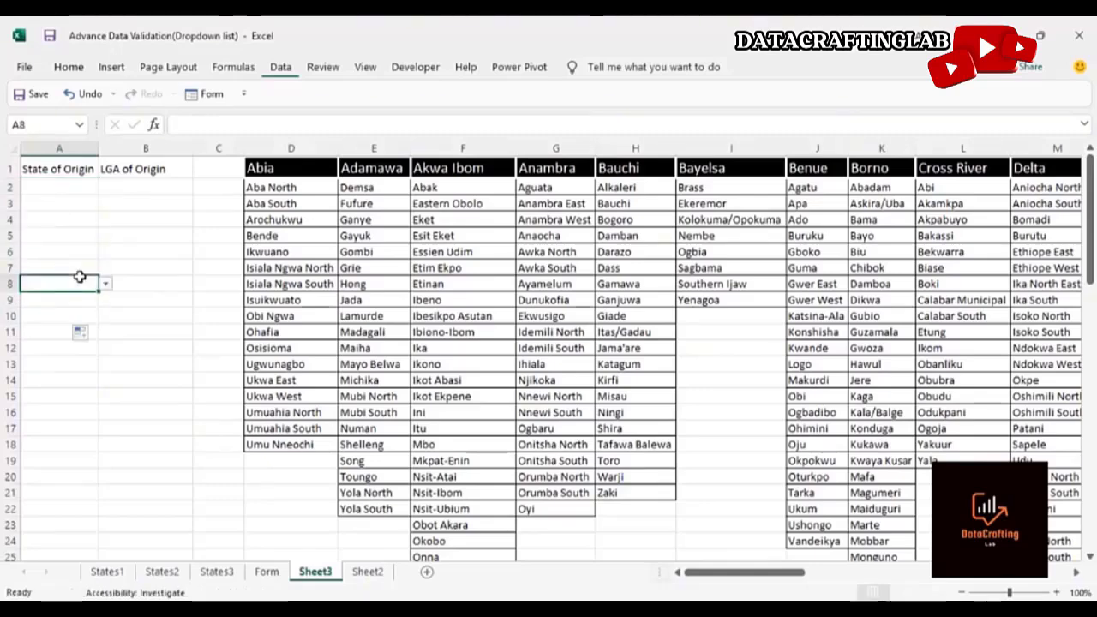
pyautogui.click(71, 189)
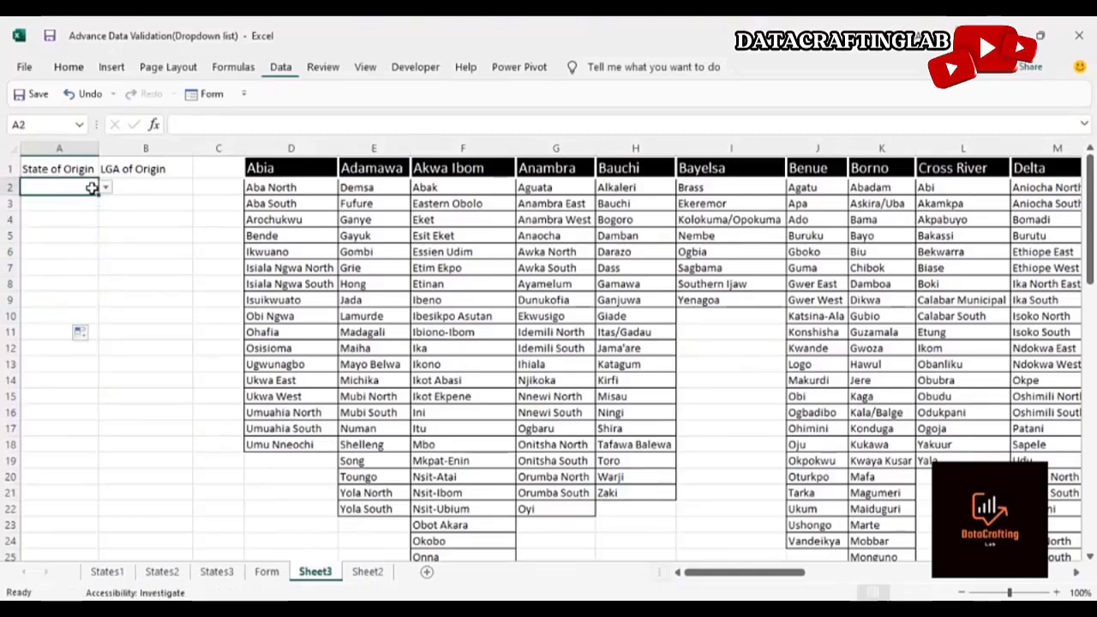
# Pick Akwa Ibom as the first State of Origin from the dropdown
pyautogui.click(104, 187)
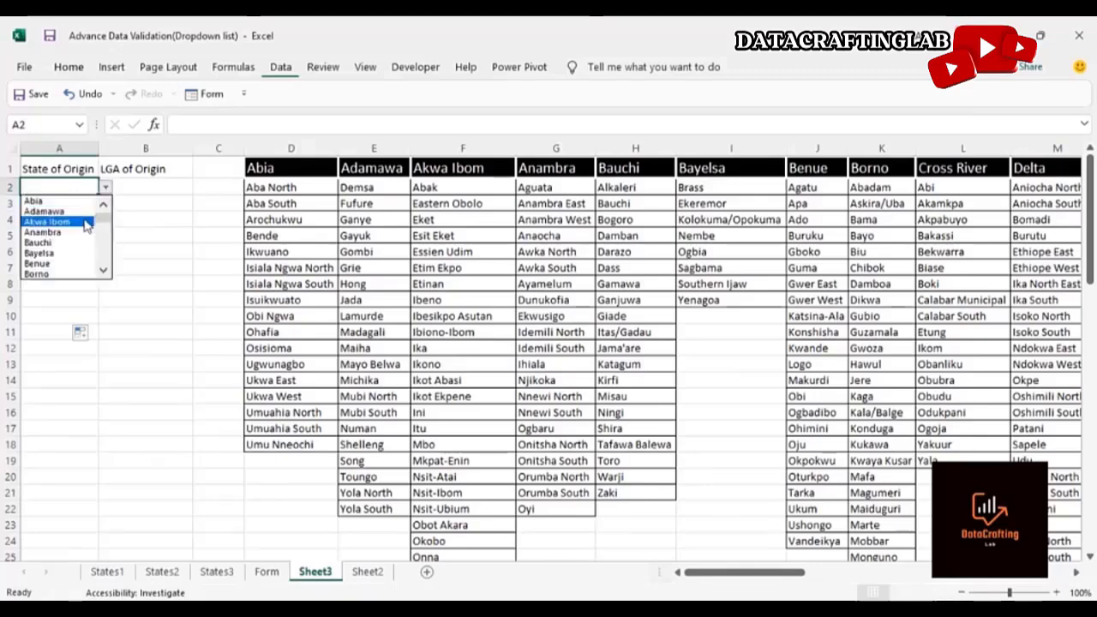
pyautogui.click(86, 223)
pyautogui.click(73, 271)
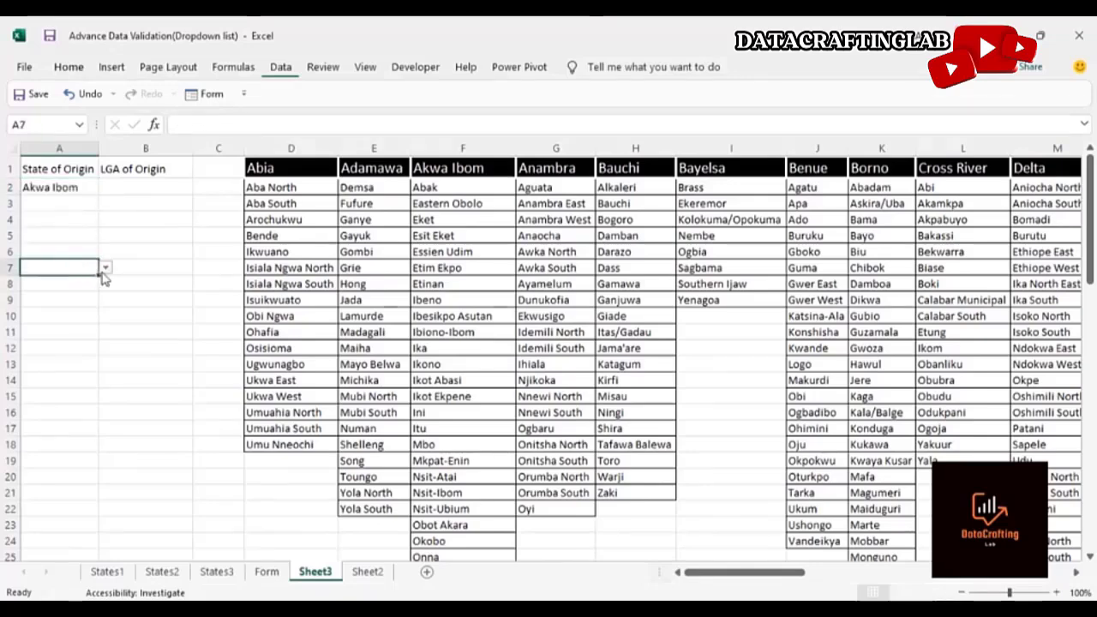
pyautogui.click(105, 267)
pyautogui.click(72, 314)
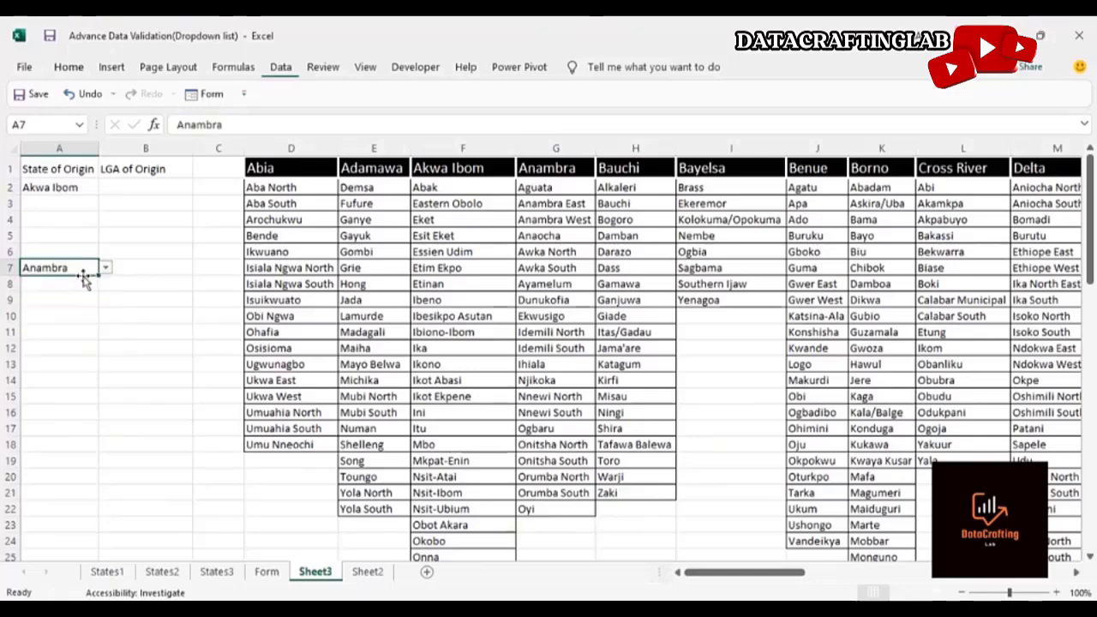
pyautogui.press('Delete')
# Start an OFFSET formula in the first LGA of Origin cell anchored on $D$1 with a row offset of 1
pyautogui.click(69, 207)
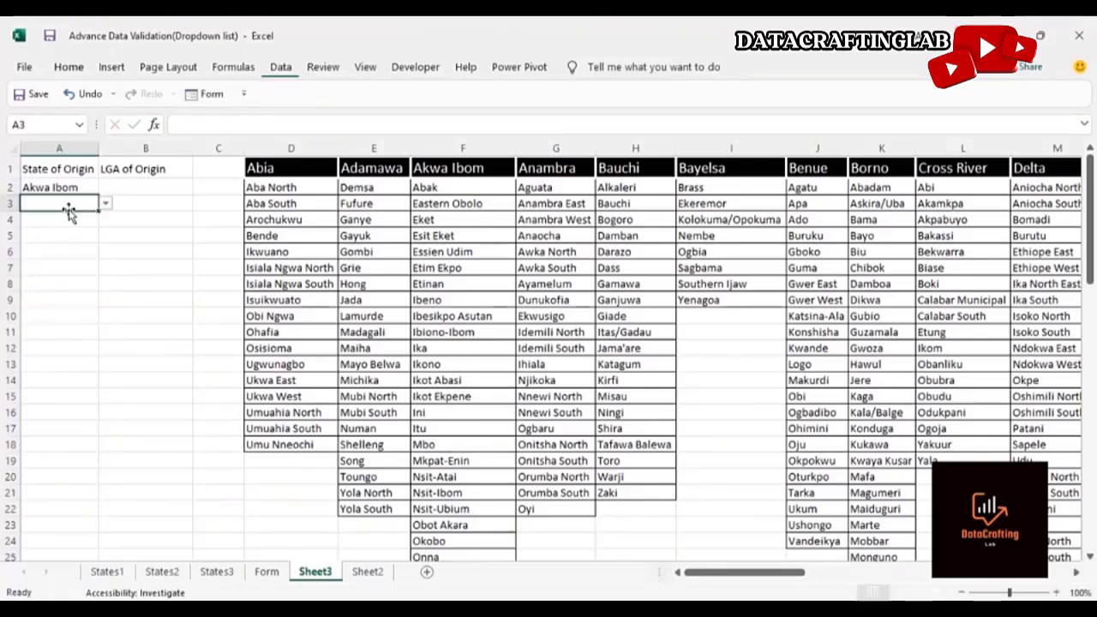
pyautogui.click(78, 187)
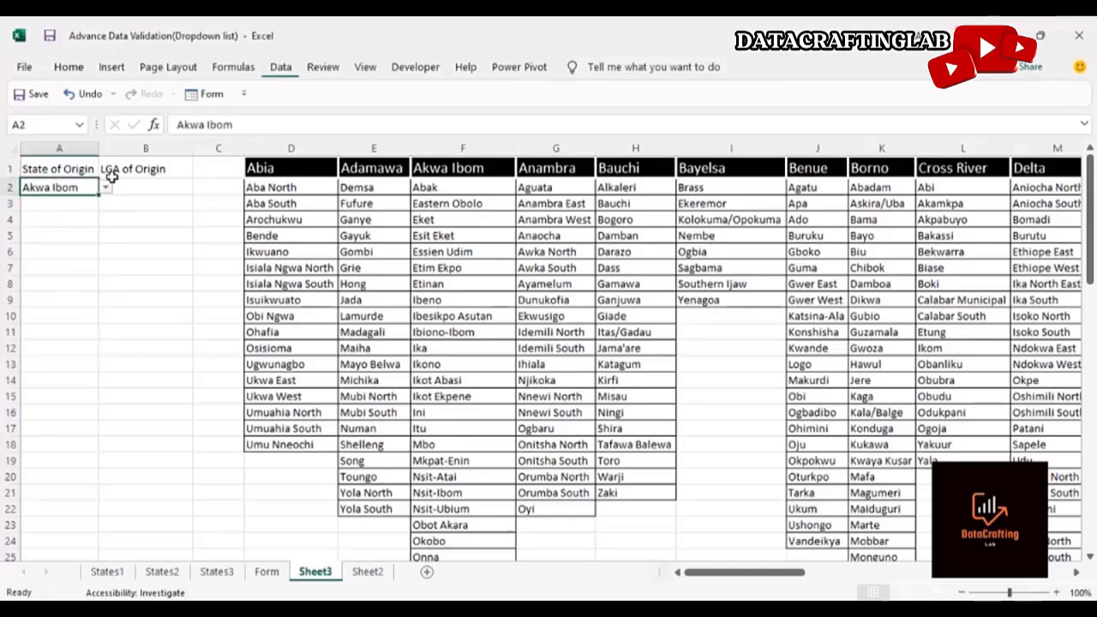
pyautogui.click(146, 182)
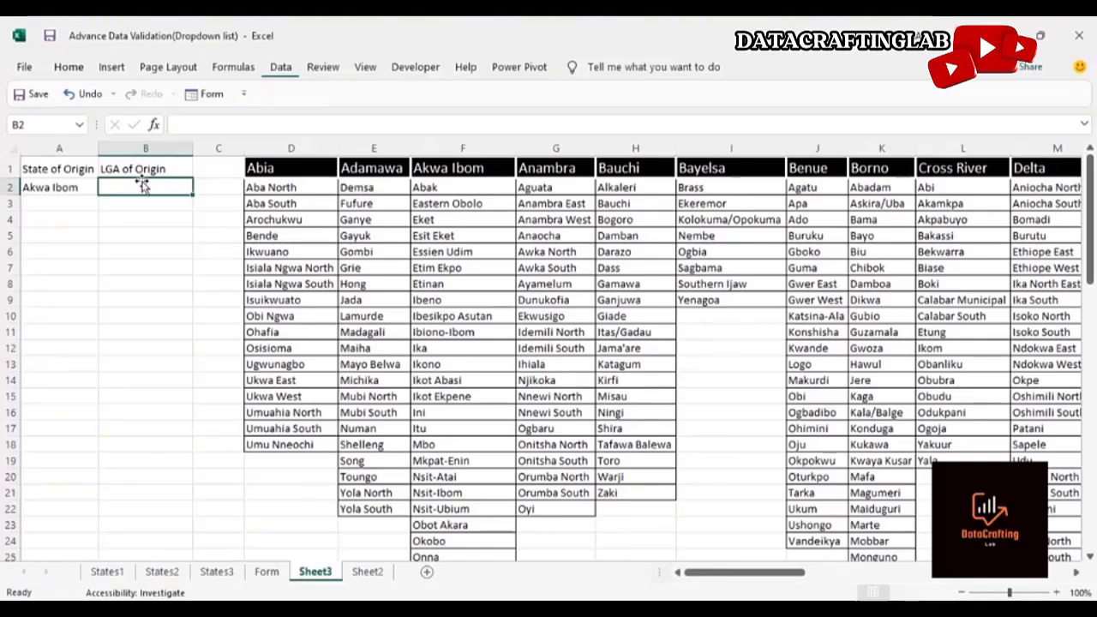
pyautogui.write('=')
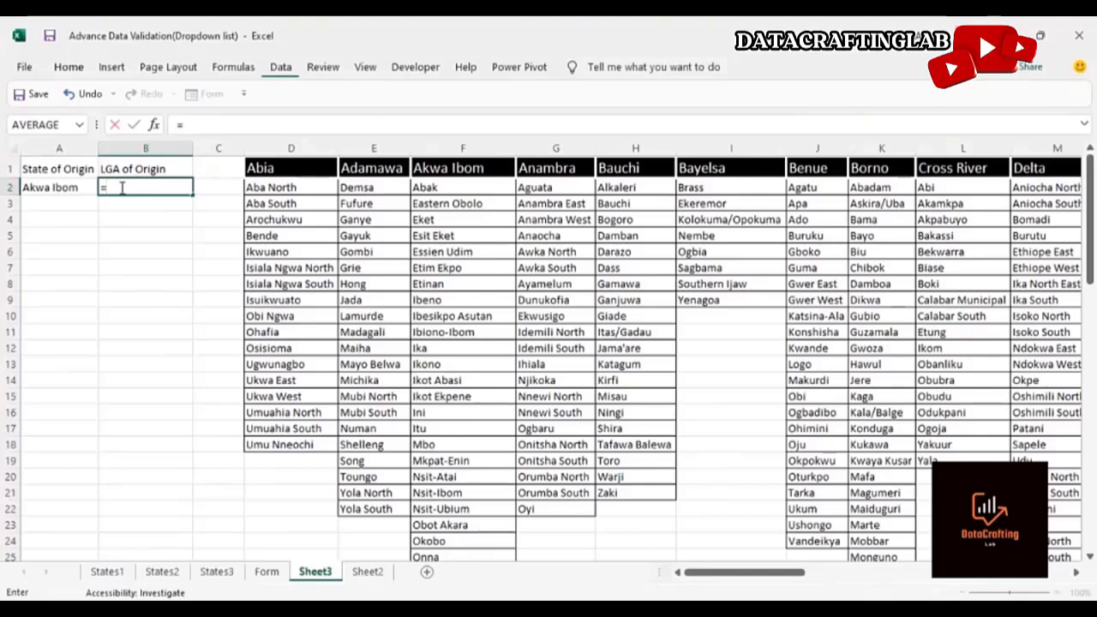
pyautogui.click(193, 126)
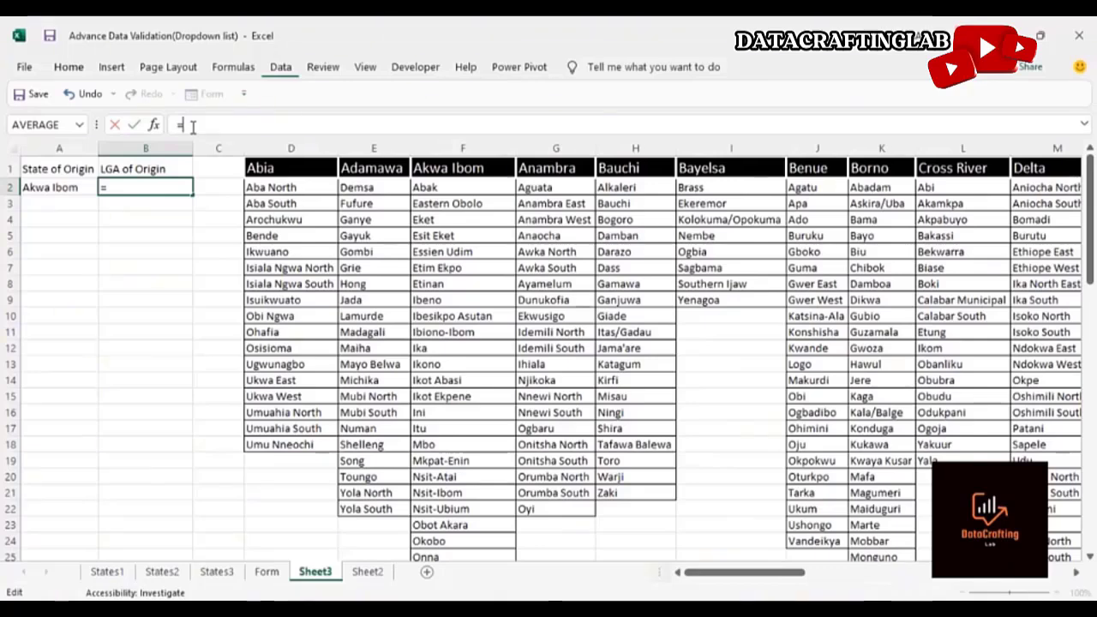
pyautogui.write('of')
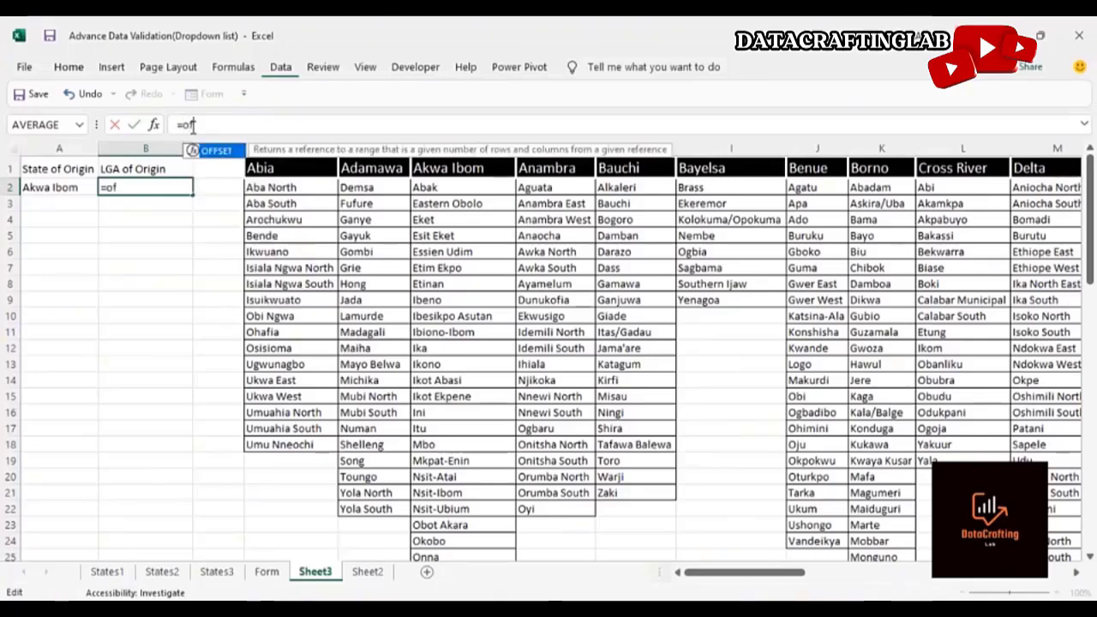
pyautogui.write('fset(')
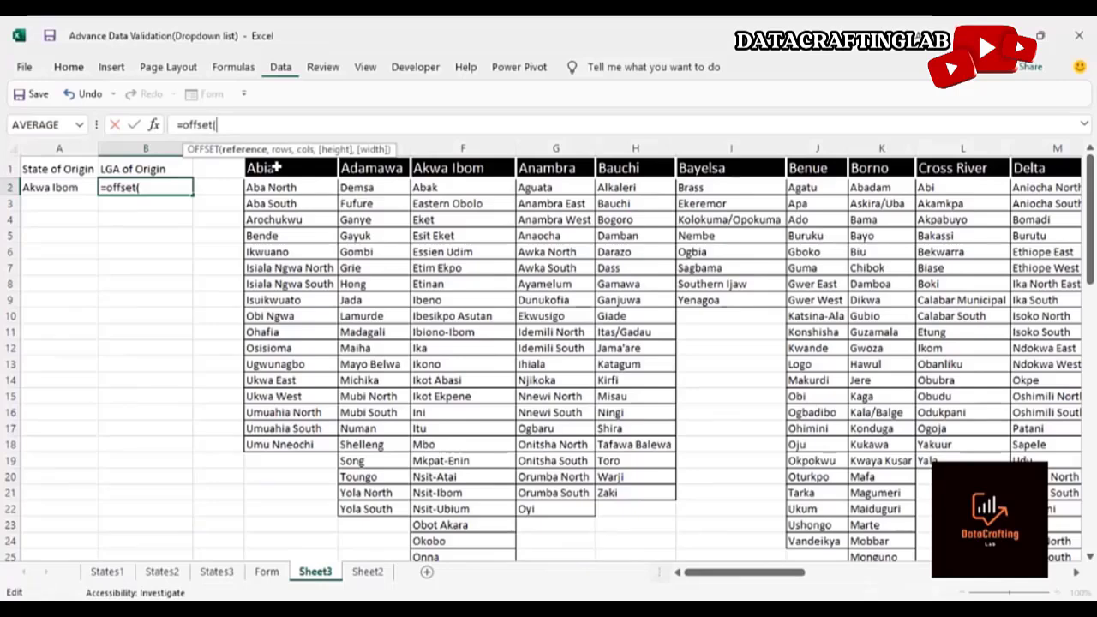
pyautogui.click(276, 168)
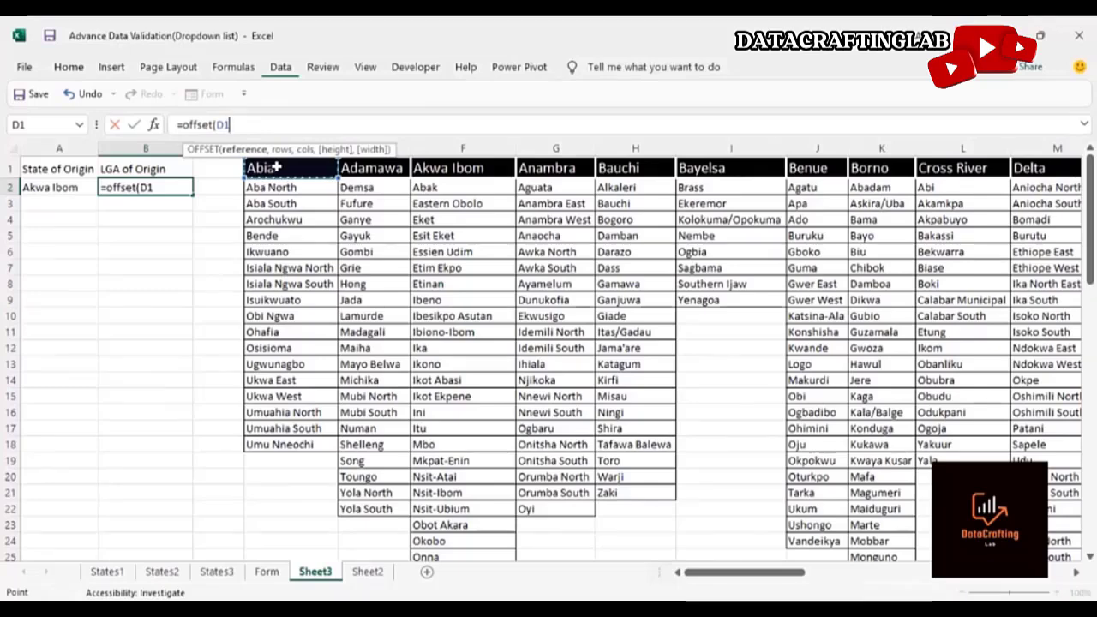
pyautogui.press('F4')
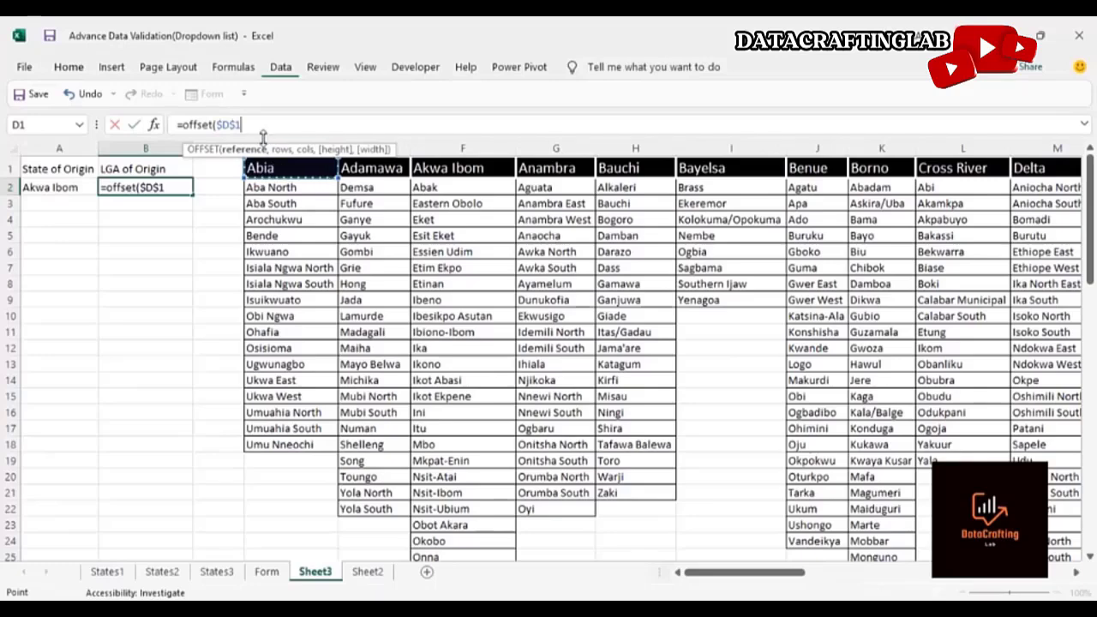
pyautogui.write(',')
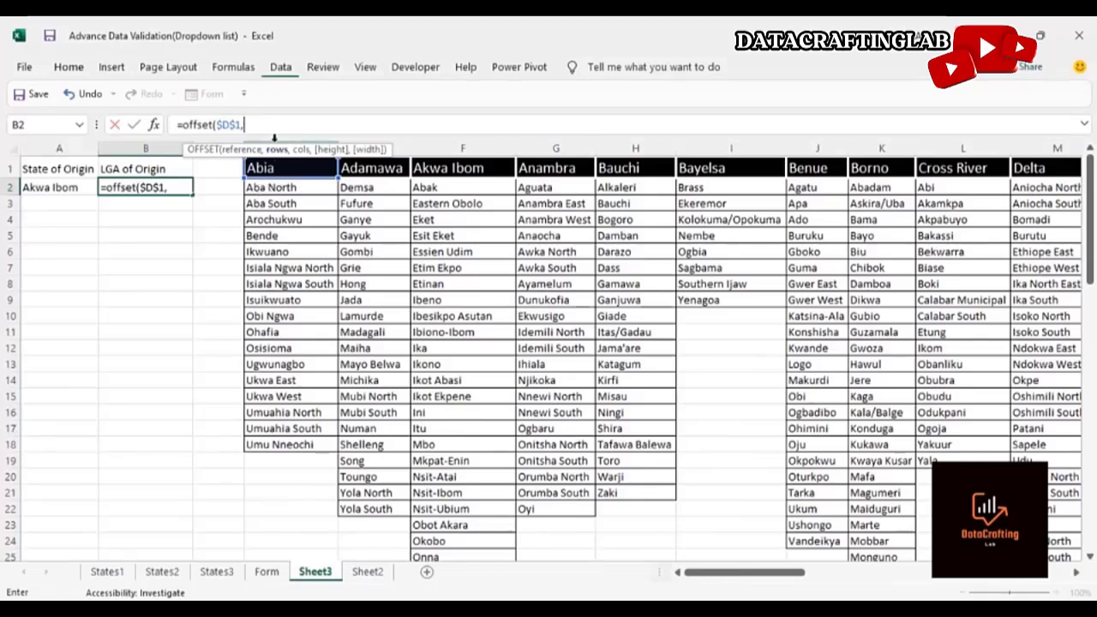
pyautogui.write('1,')
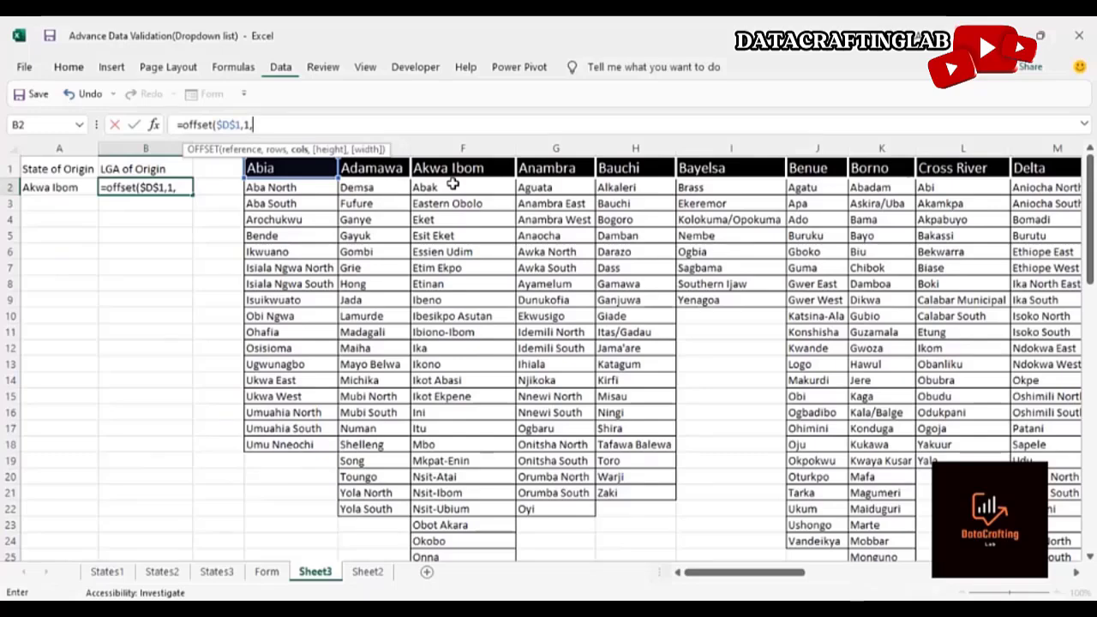
# Complete the formula as =offset($D$1,1,match($A$2,$D$1:$AN$1,0)-1,44,1) and enter it
pyautogui.write('ma')
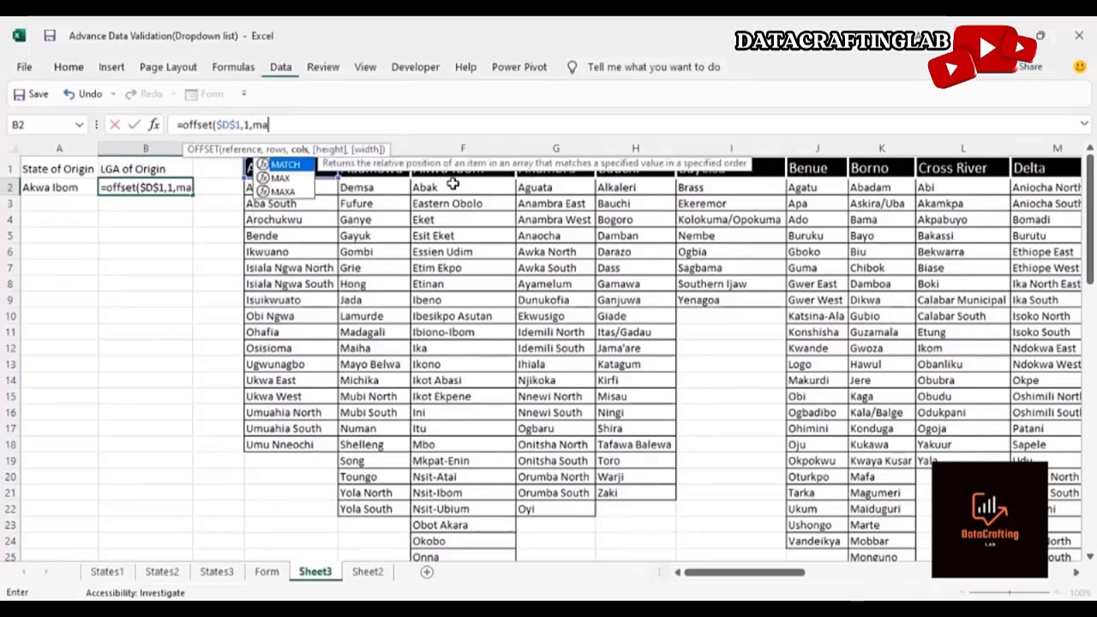
pyautogui.write('tch')
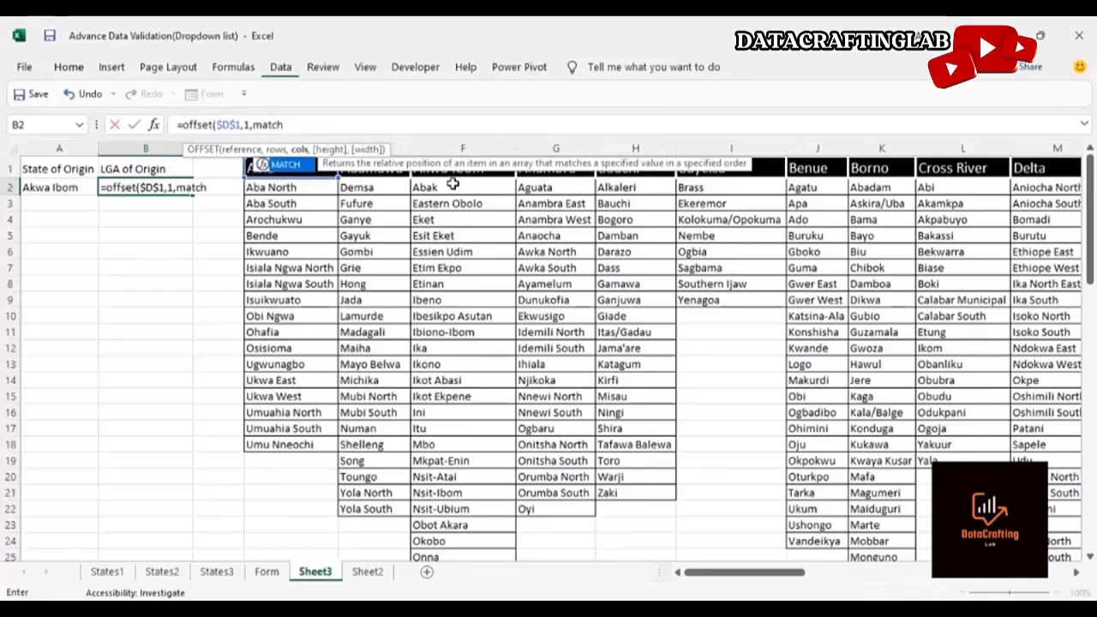
pyautogui.write('(')
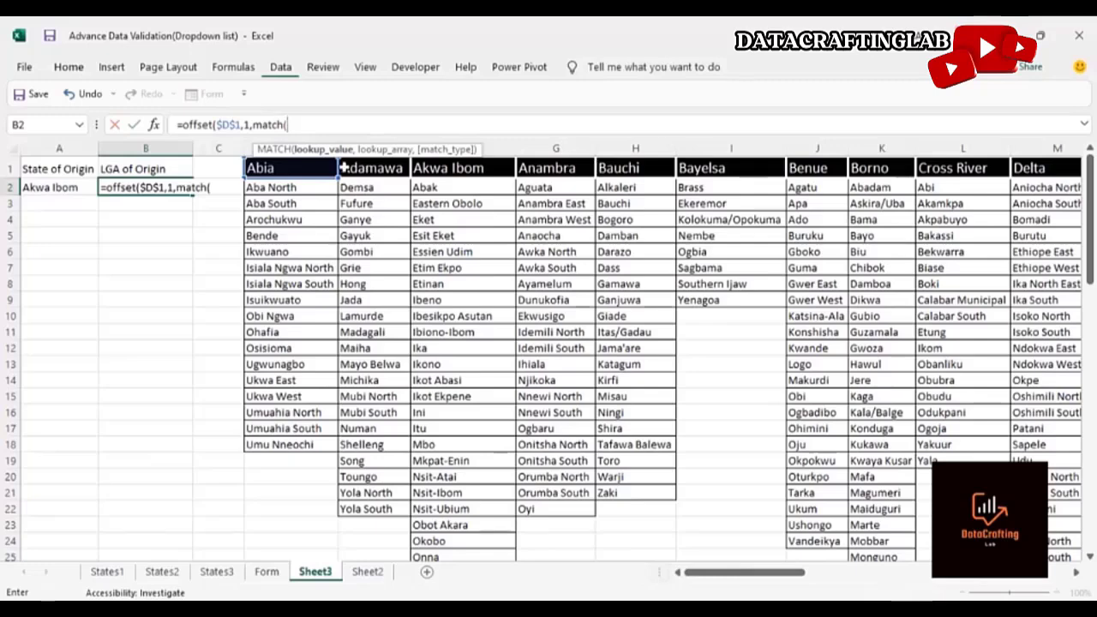
pyautogui.click(64, 185)
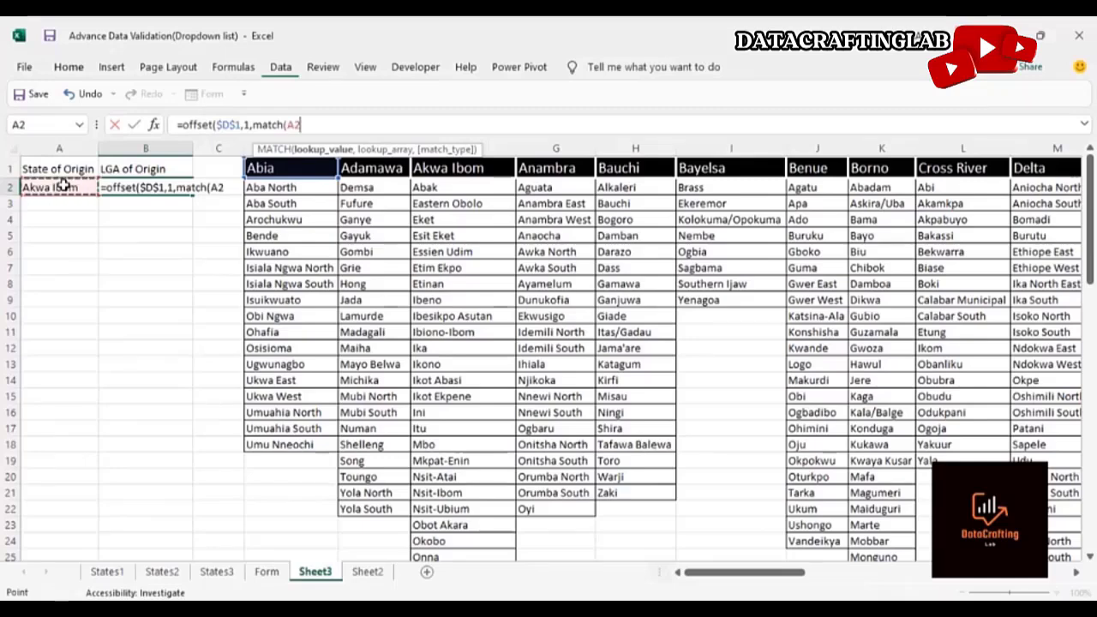
pyautogui.press('F4')
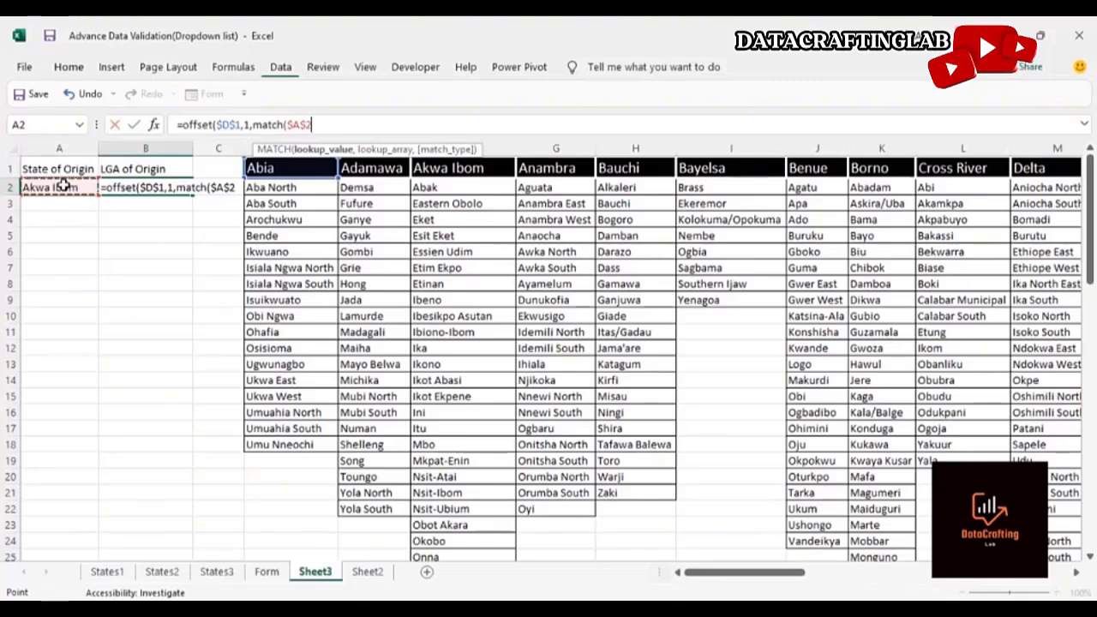
pyautogui.write(',')
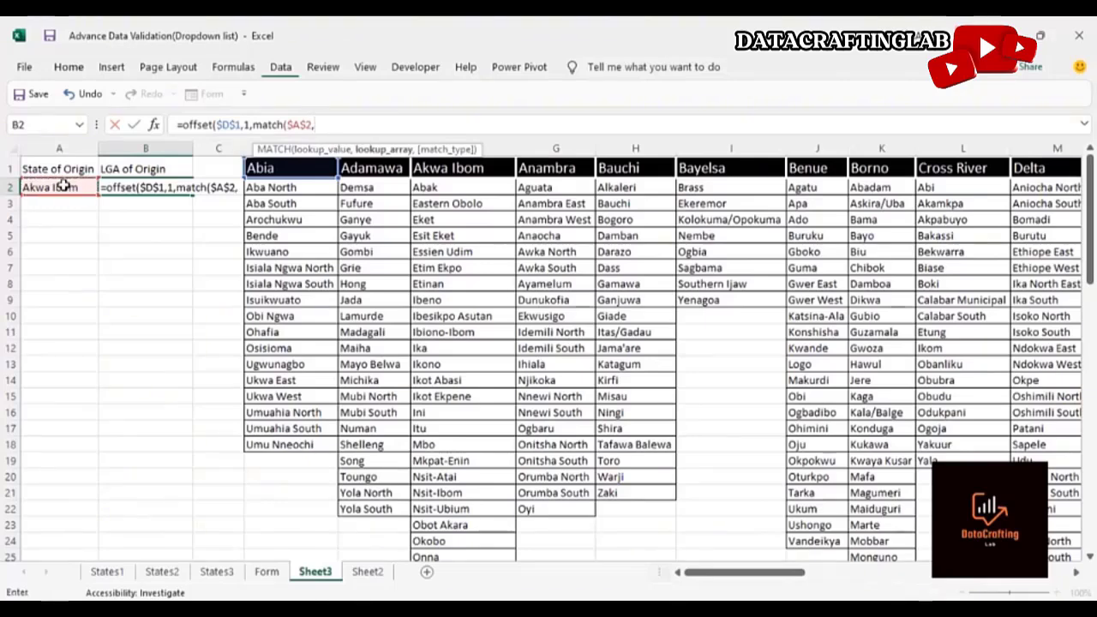
pyautogui.click(287, 168)
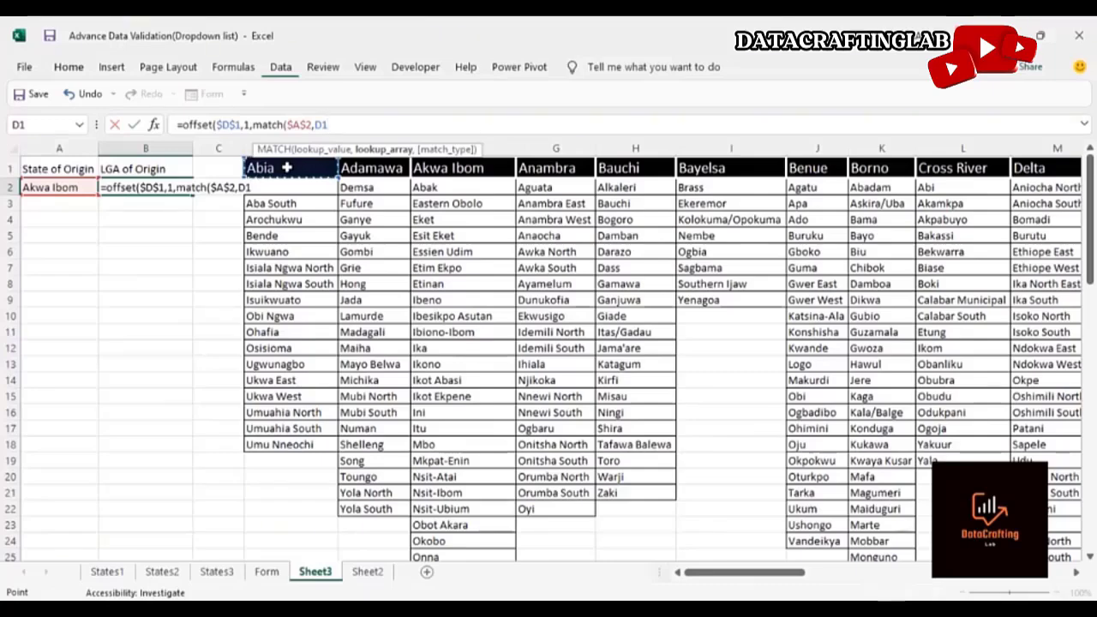
pyautogui.hotkey('ctrl', 'shift', 'Right')
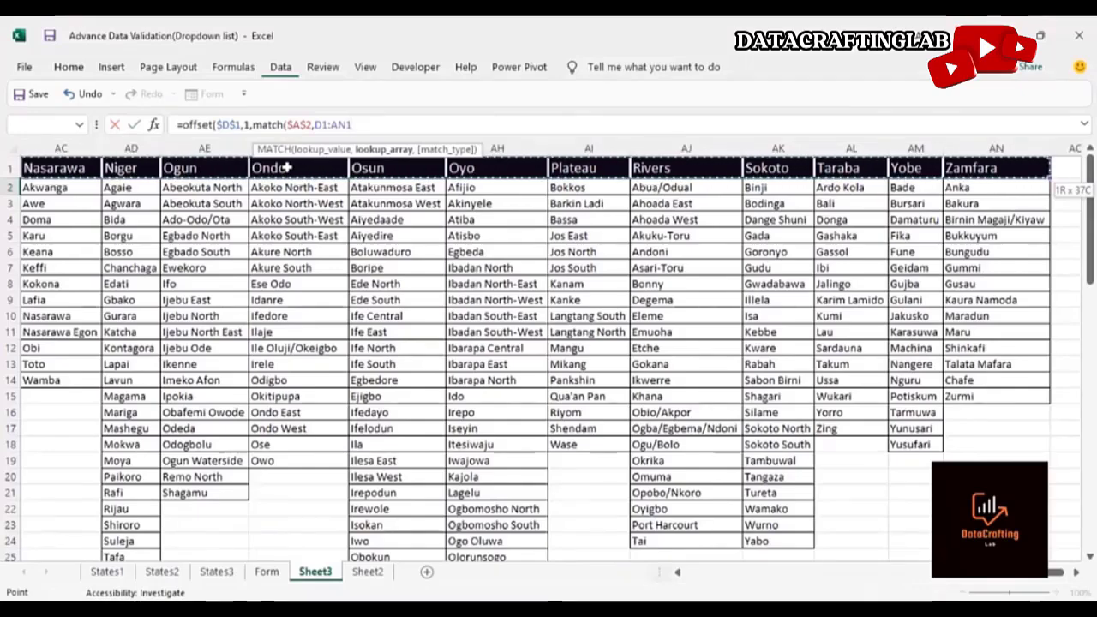
pyautogui.press('F4')
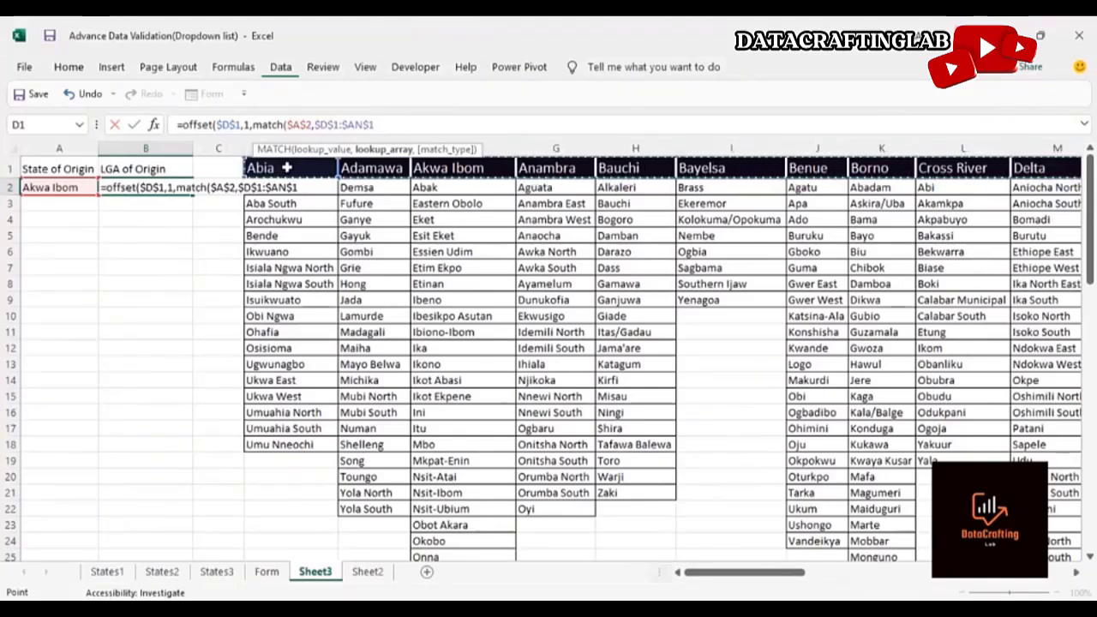
pyautogui.write(',')
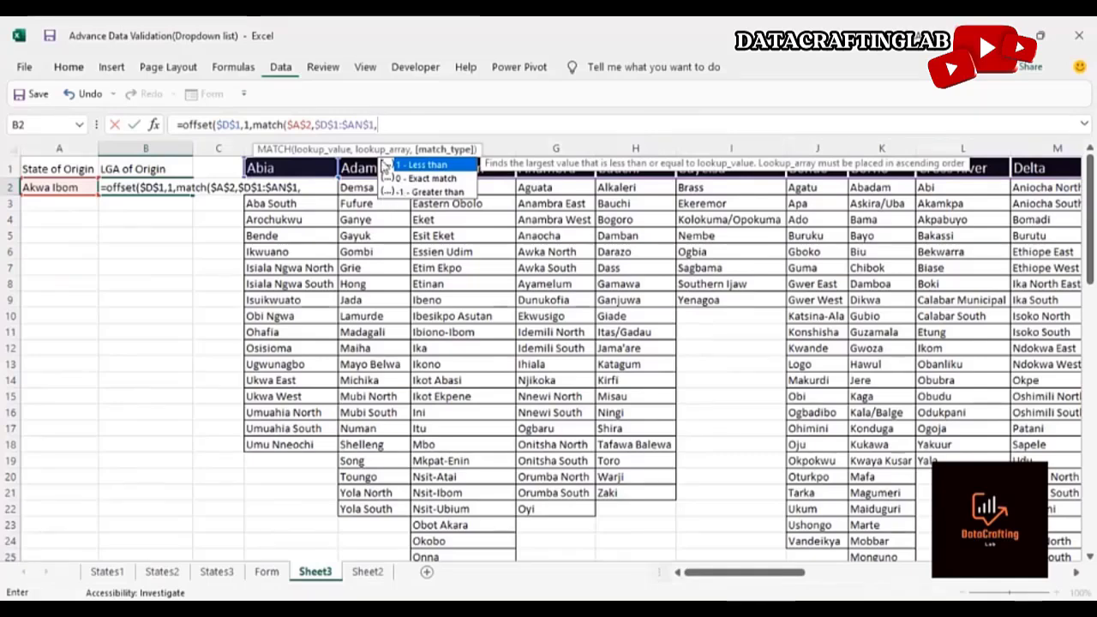
pyautogui.write('0')
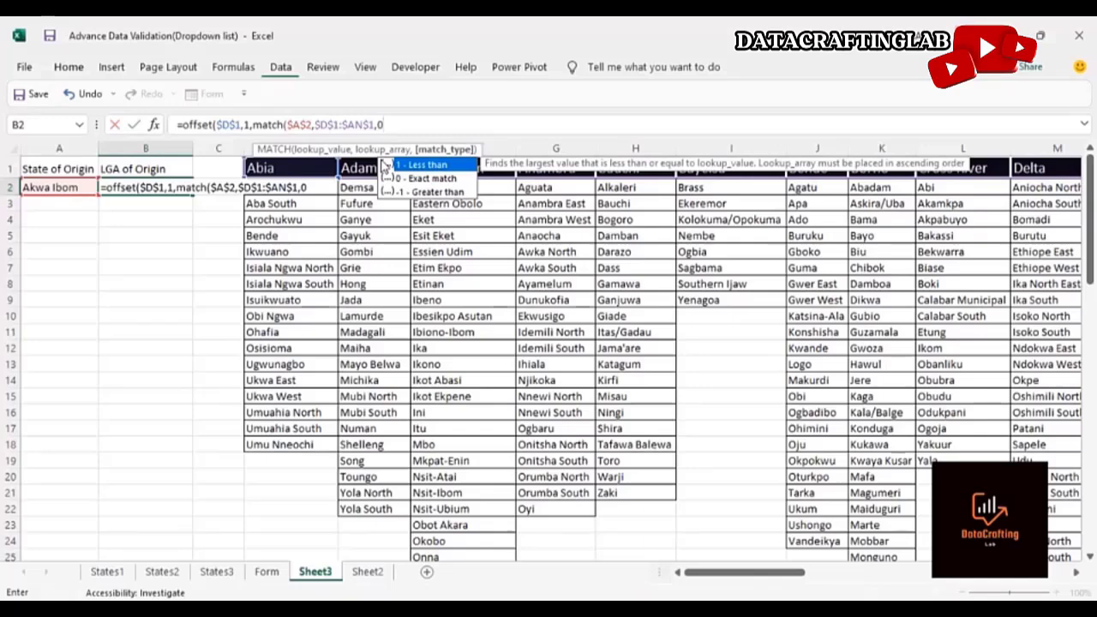
pyautogui.write(')')
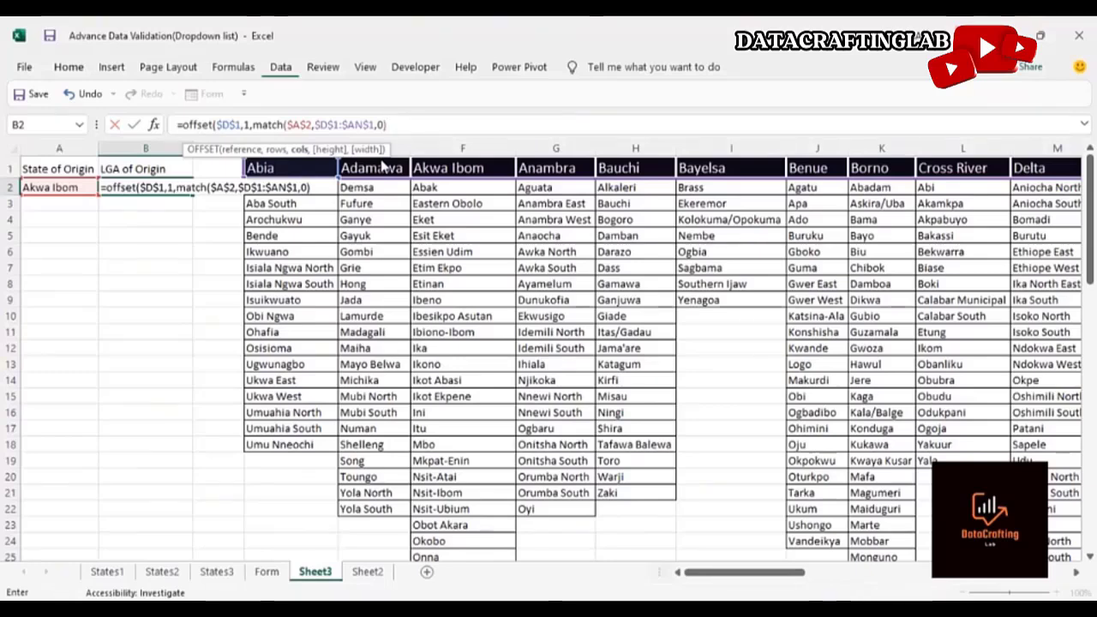
pyautogui.write('-1,')
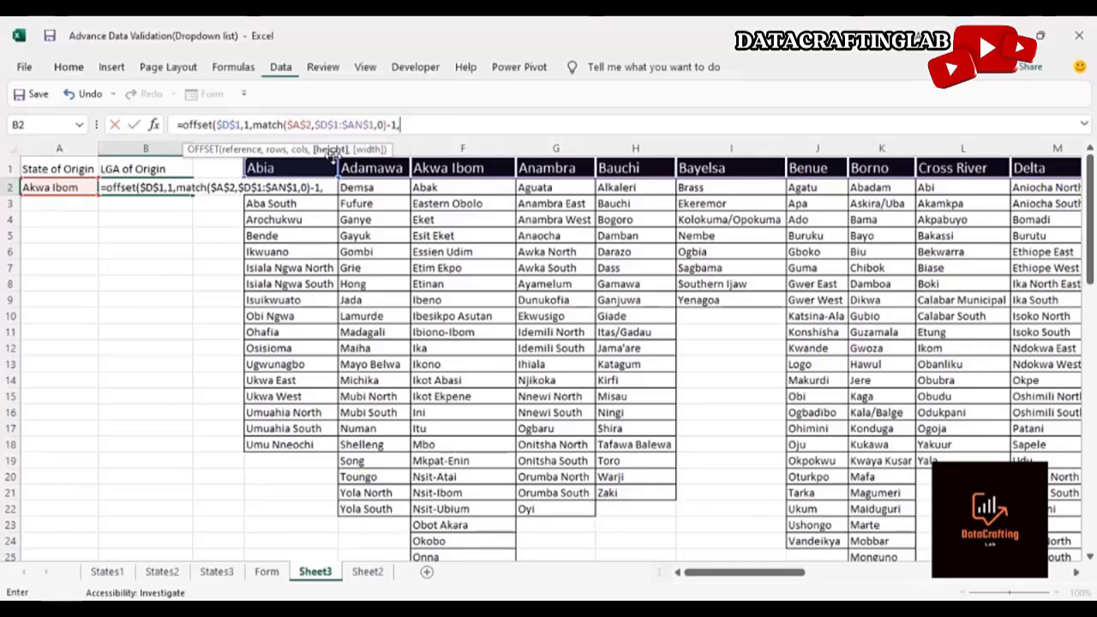
pyautogui.write('44,')
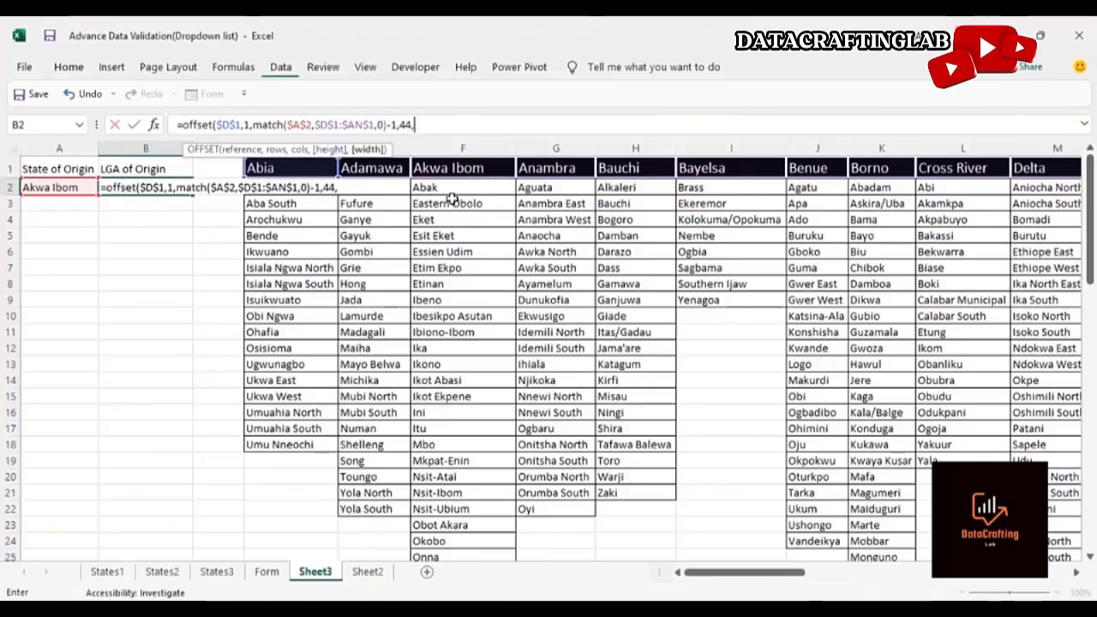
pyautogui.write('1)')
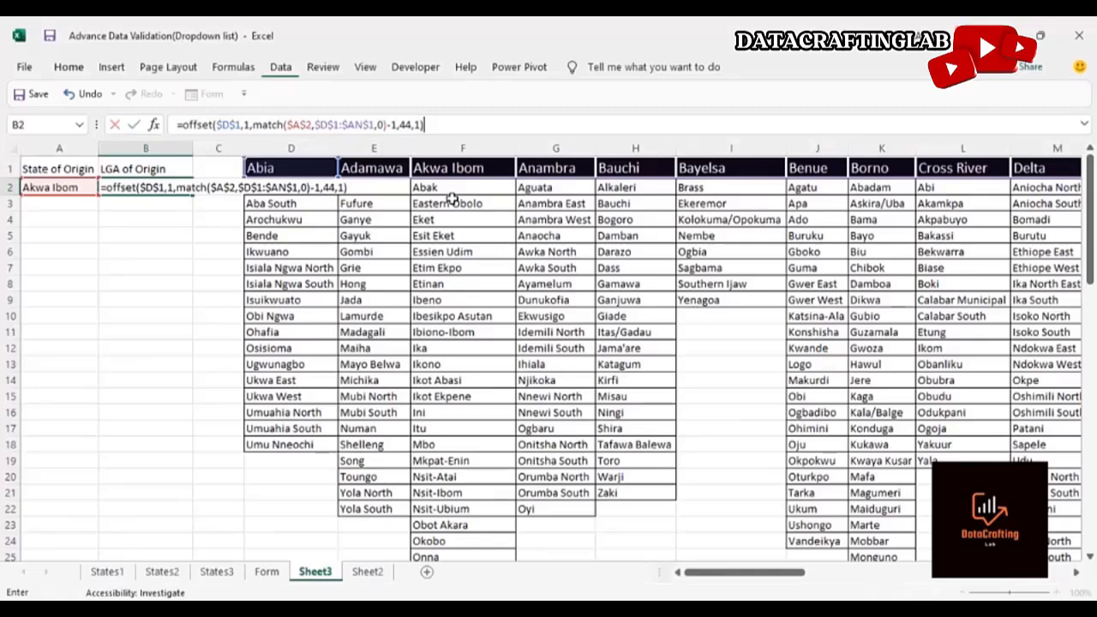
pyautogui.press('Return')
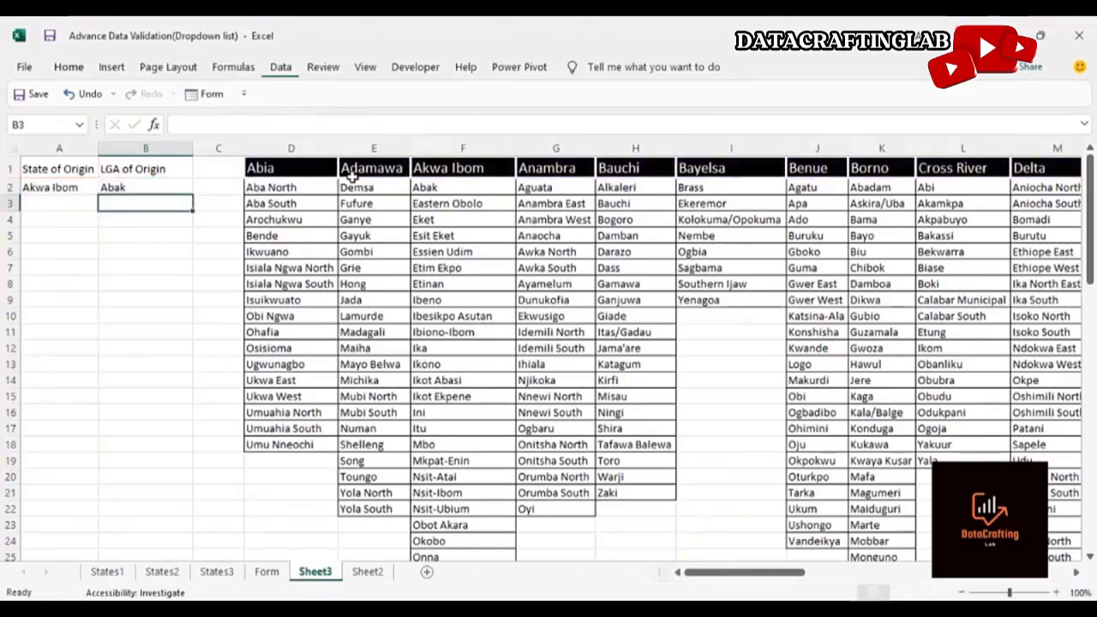
# Test the LGA formula by switching the State of Origin to Anambra, then to Borno
pyautogui.click(82, 186)
pyautogui.click(105, 187)
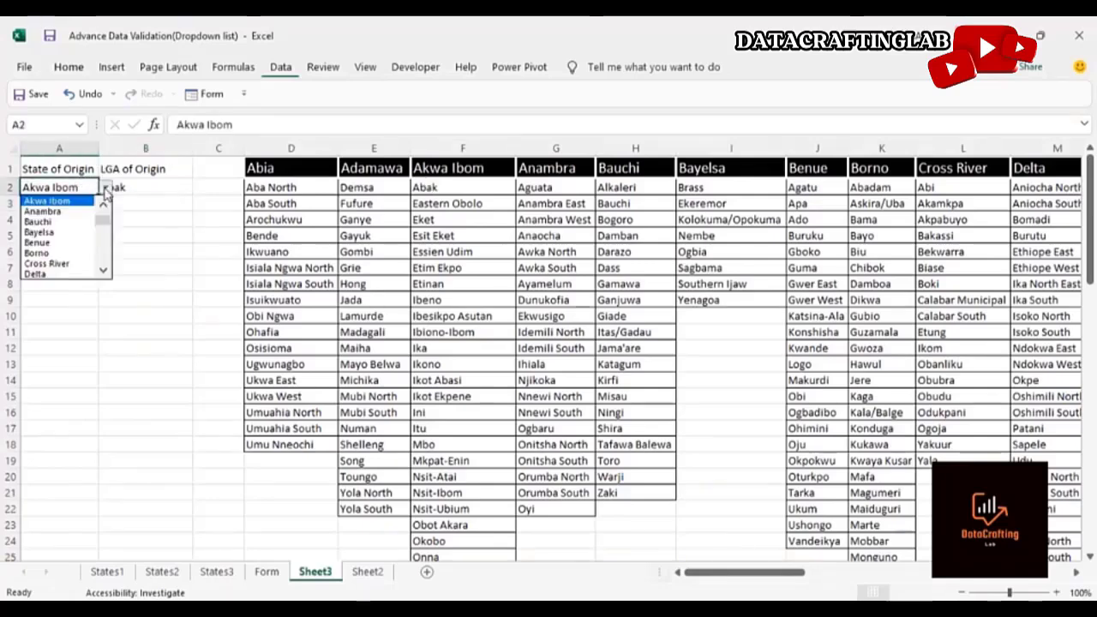
pyautogui.click(75, 215)
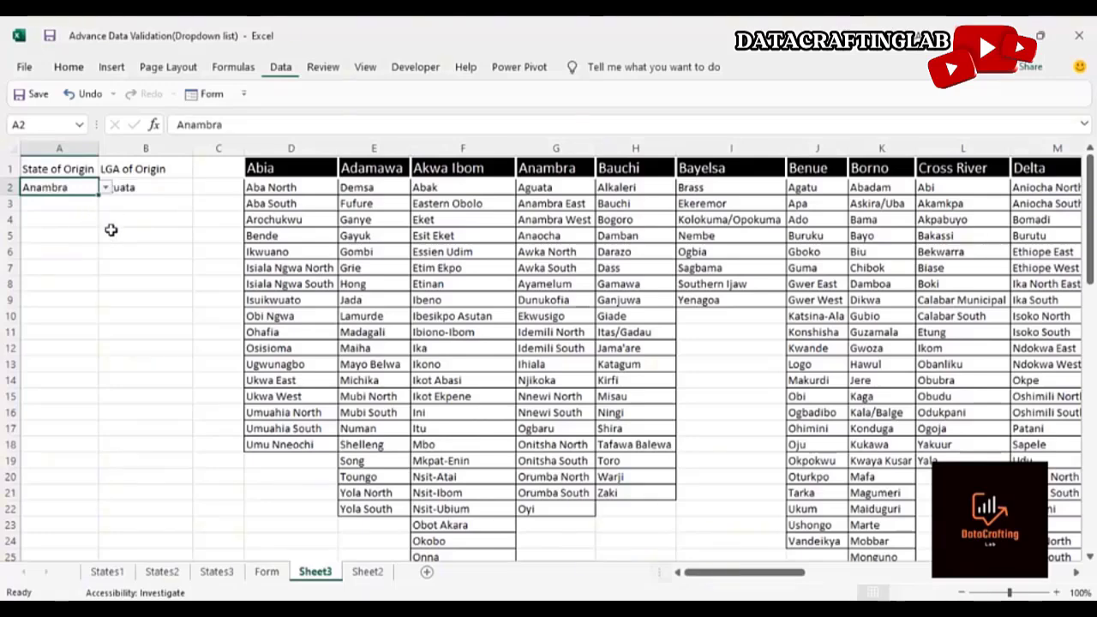
pyautogui.click(110, 233)
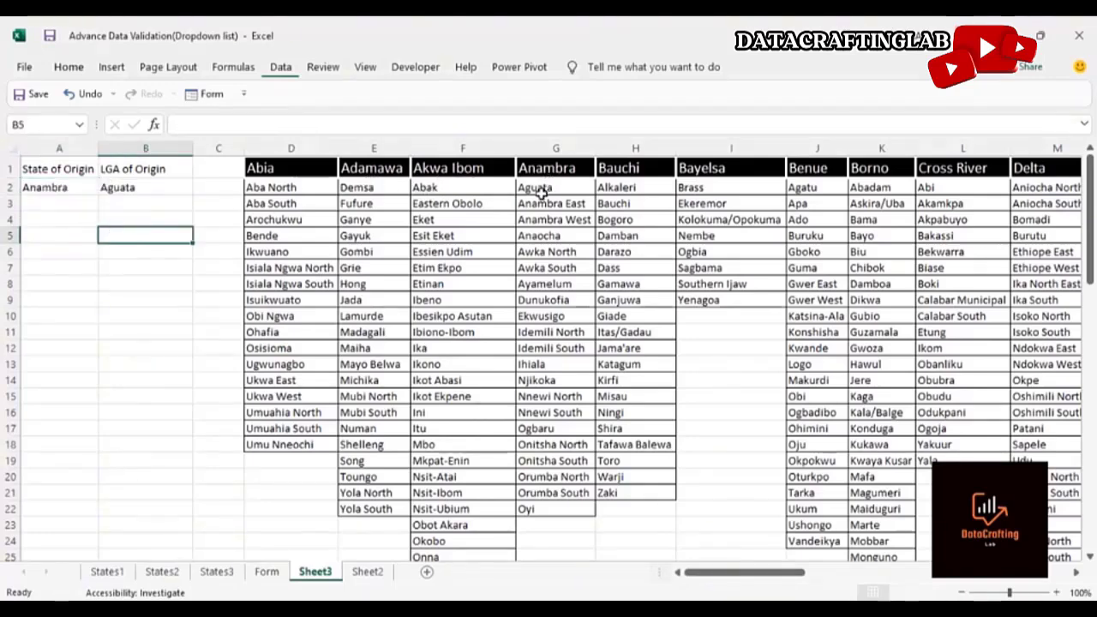
pyautogui.click(89, 188)
pyautogui.click(104, 189)
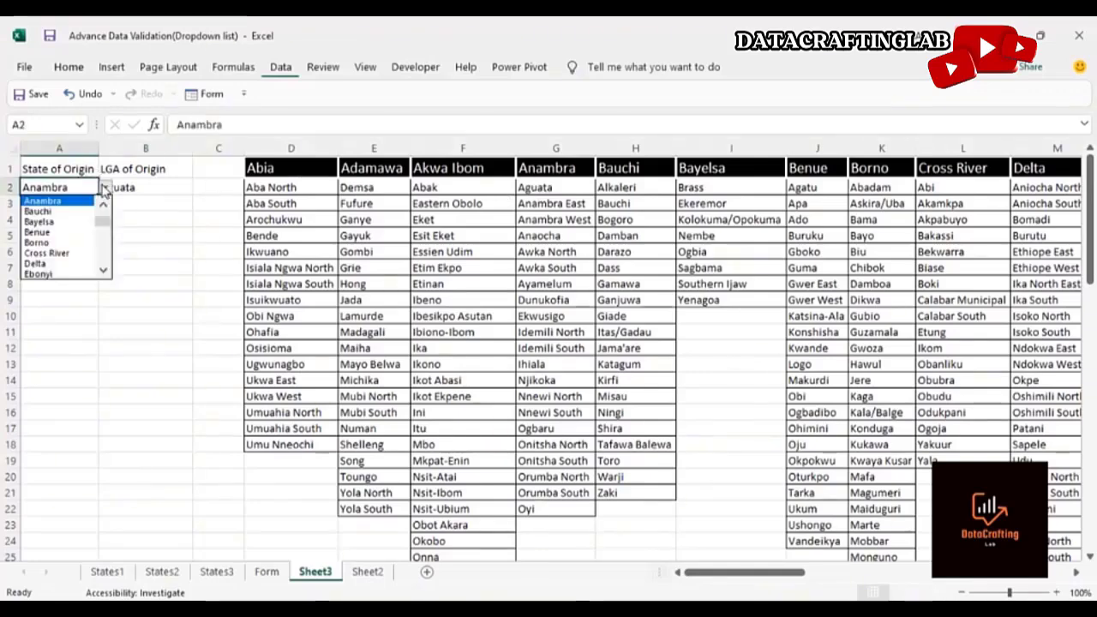
pyautogui.click(74, 244)
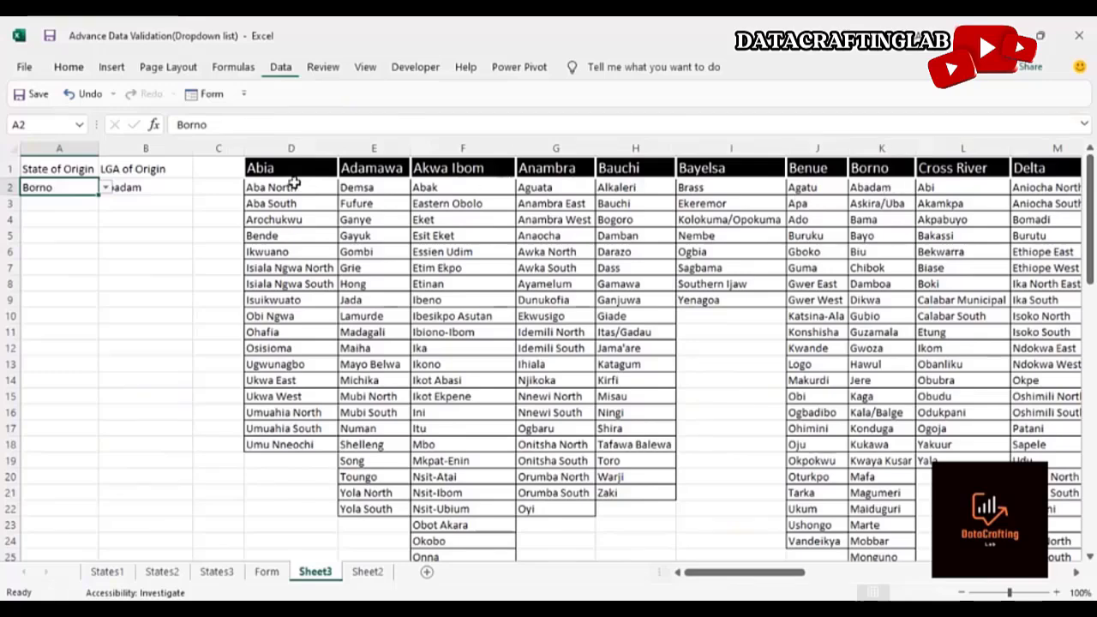
# Cut the OFFSET formula out of the first LGA of Origin cell, leaving it empty
pyautogui.click(177, 187)
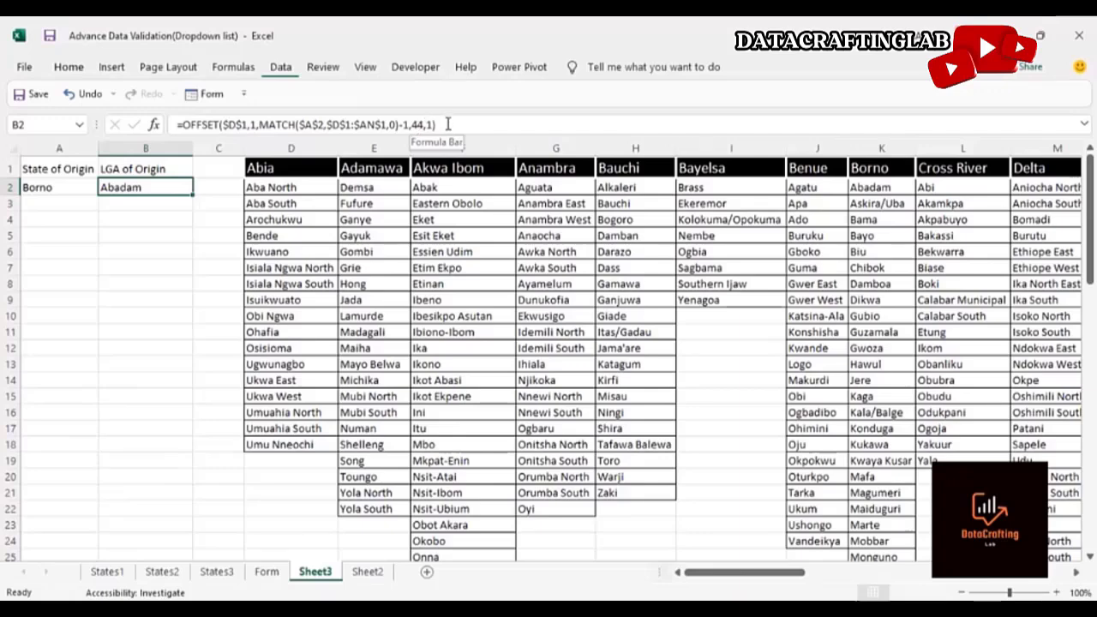
pyautogui.moveTo(447, 124); pyautogui.dragTo(176, 124)
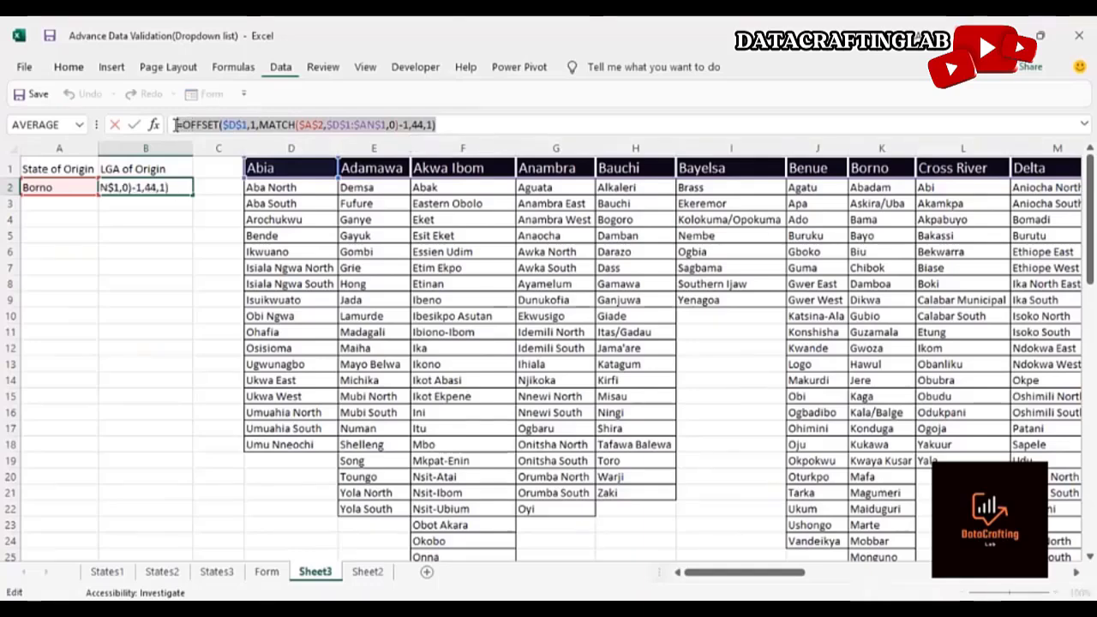
pyautogui.hotkey('ctrl', 'x')
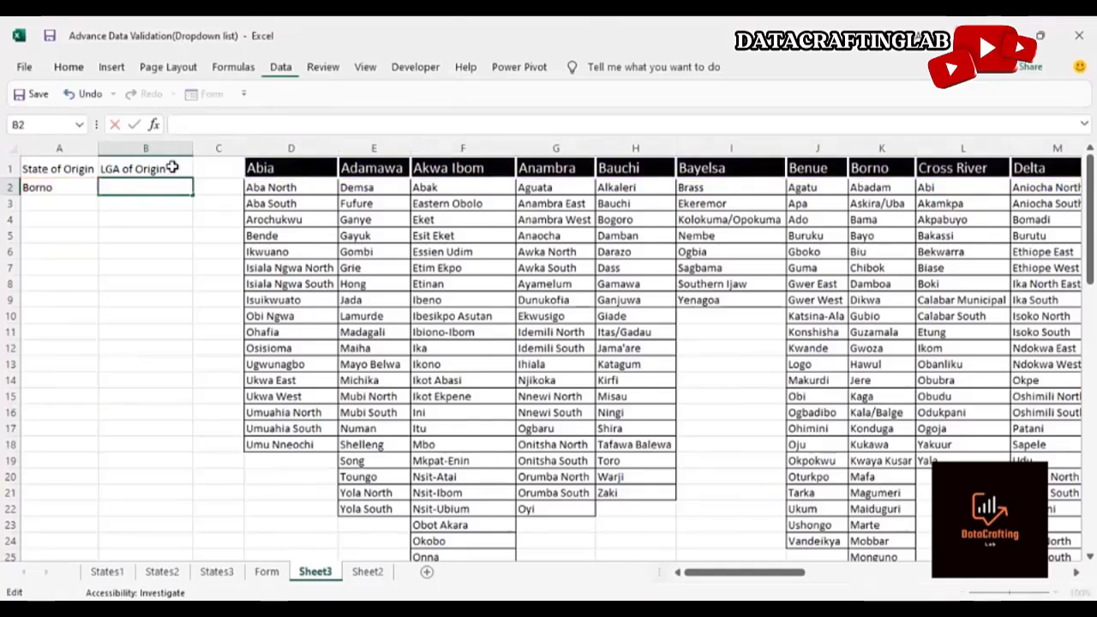
pyautogui.moveTo(147, 236); pyautogui.dragTo(151, 190)
pyautogui.click(149, 252)
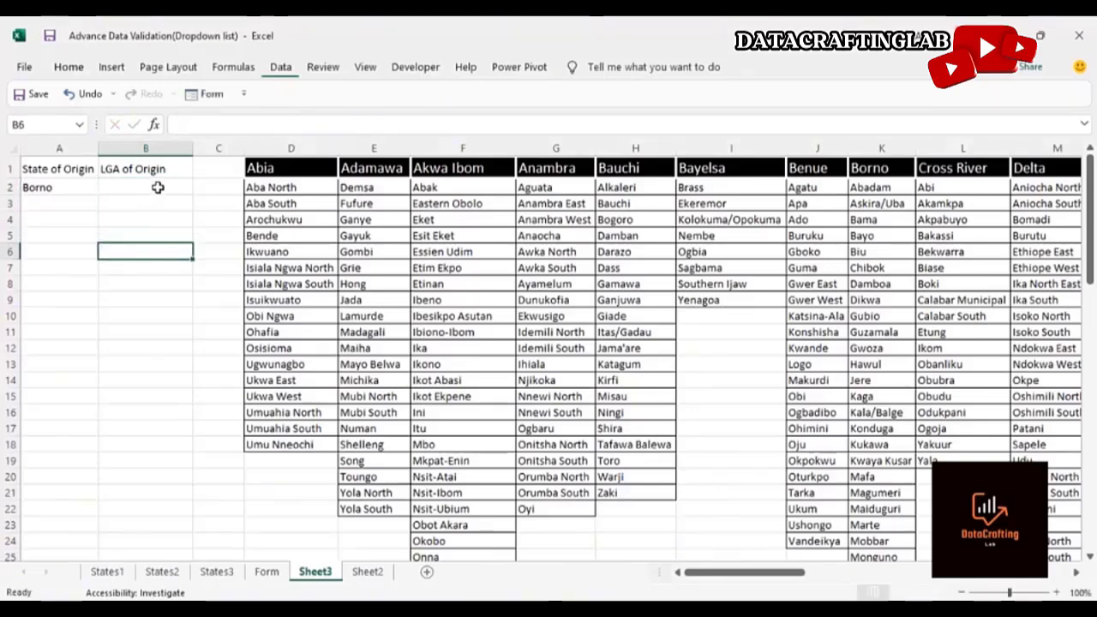
pyautogui.click(157, 187)
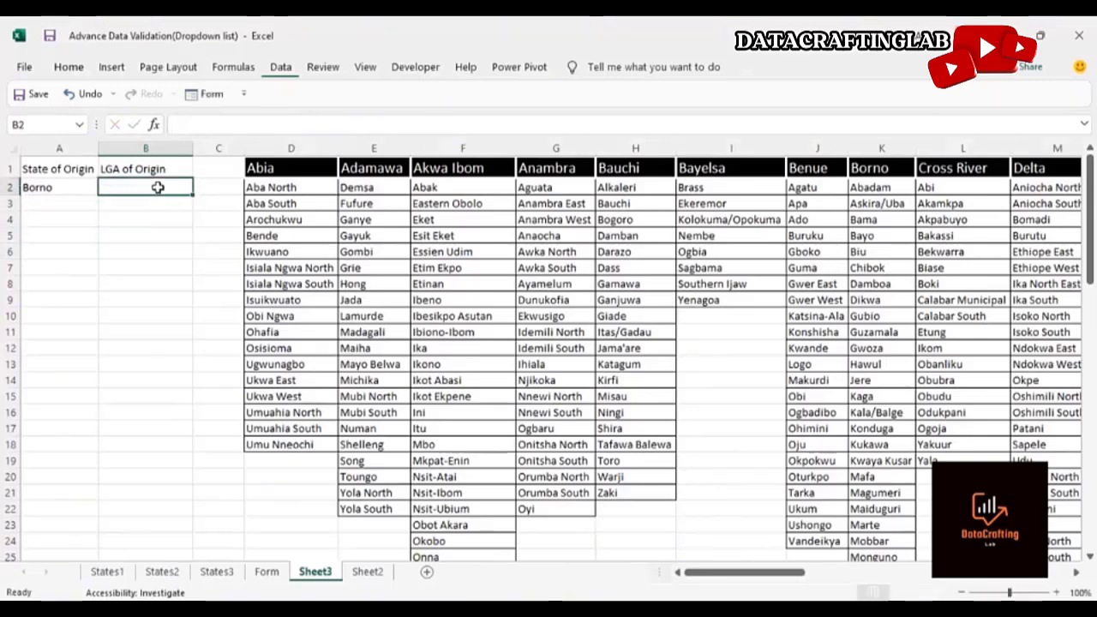
# Apply List data validation to the LGA of Origin cell, using the pasted OFFSET formula as the source
pyautogui.click(279, 69)
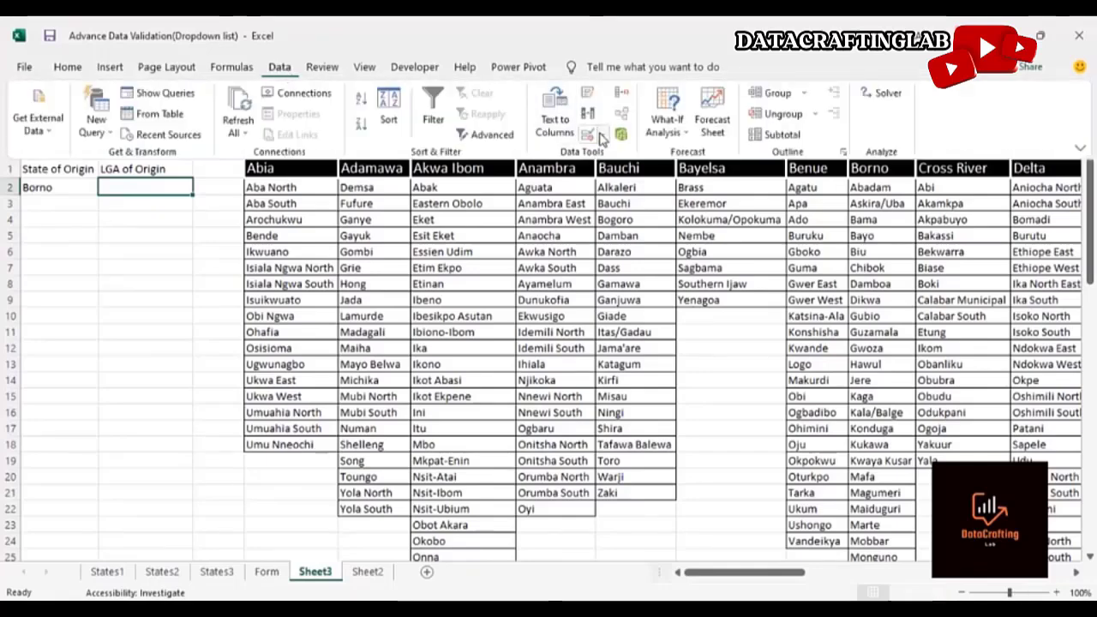
pyautogui.click(603, 135)
pyautogui.click(630, 156)
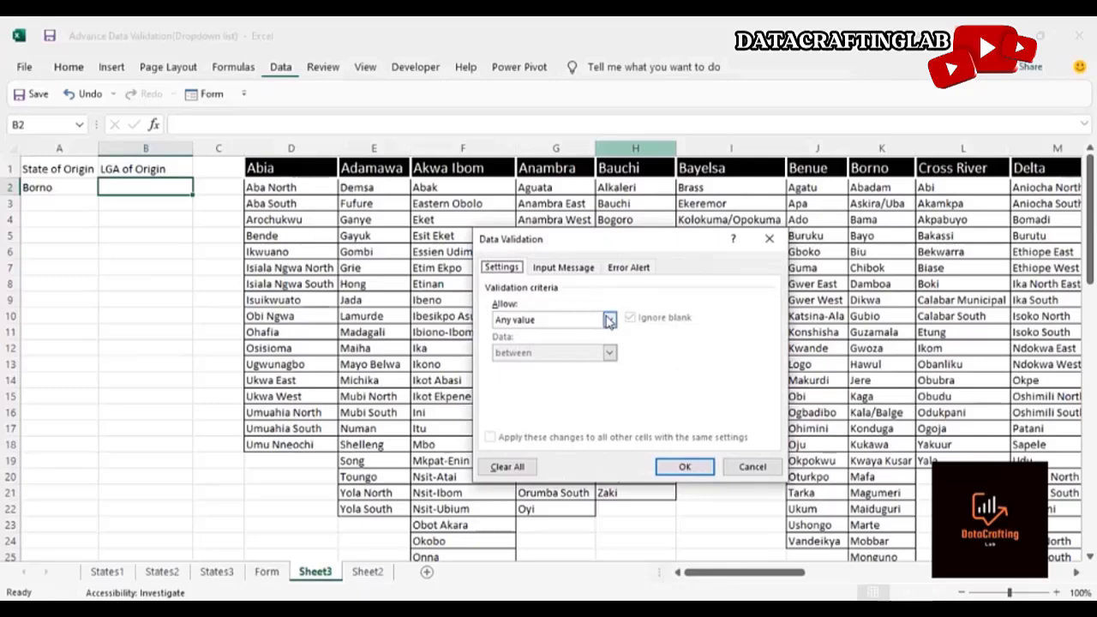
pyautogui.click(608, 319)
pyautogui.click(577, 367)
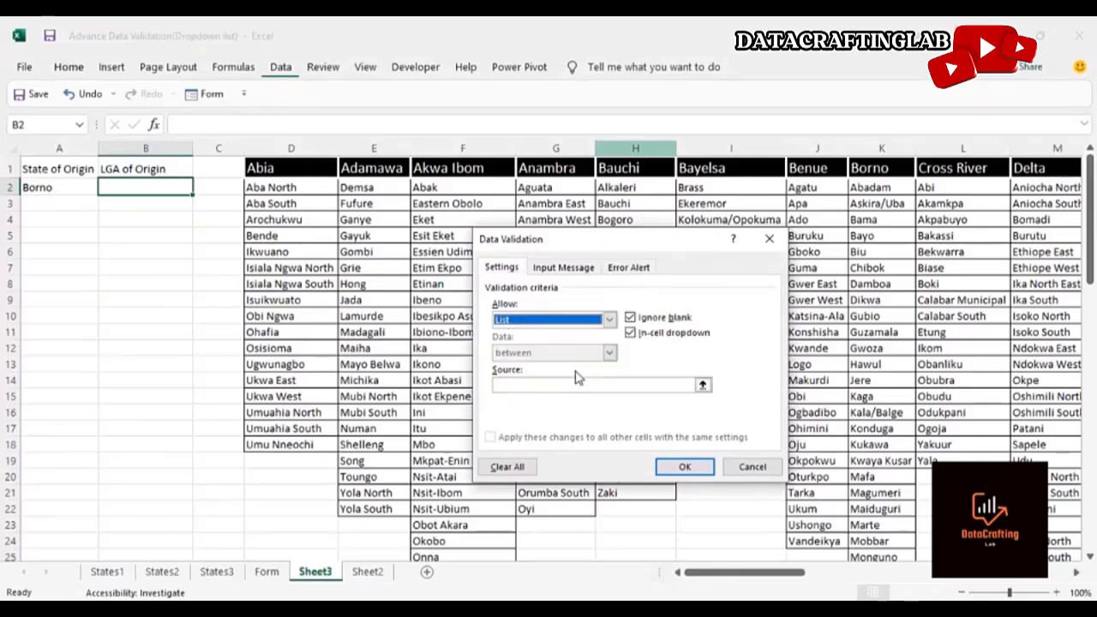
pyautogui.click(552, 388)
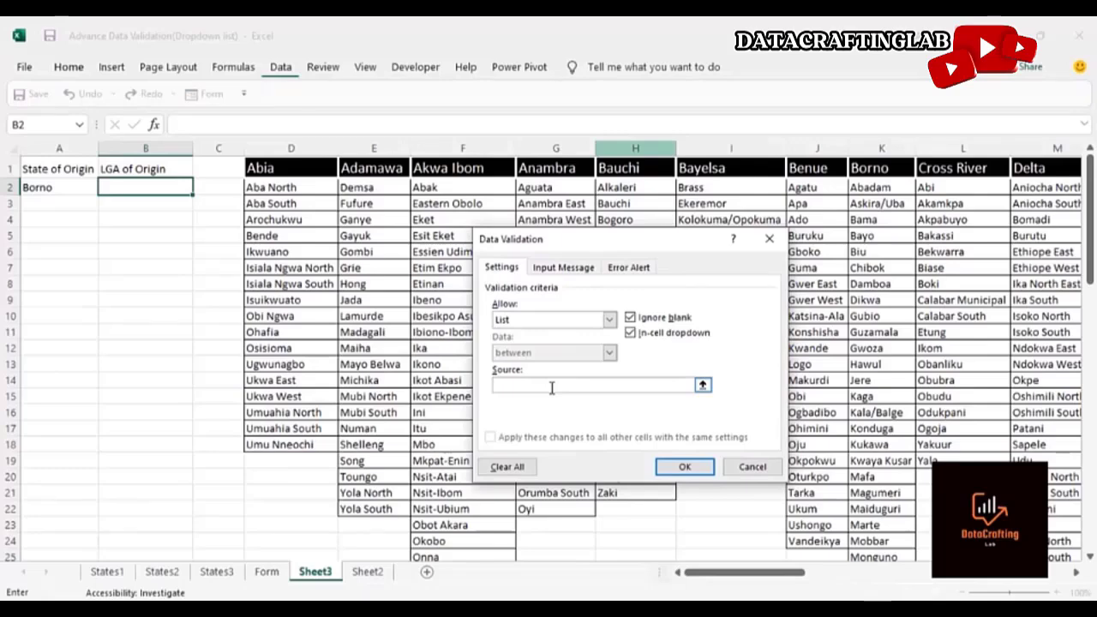
pyautogui.hotkey('ctrl', 'v')
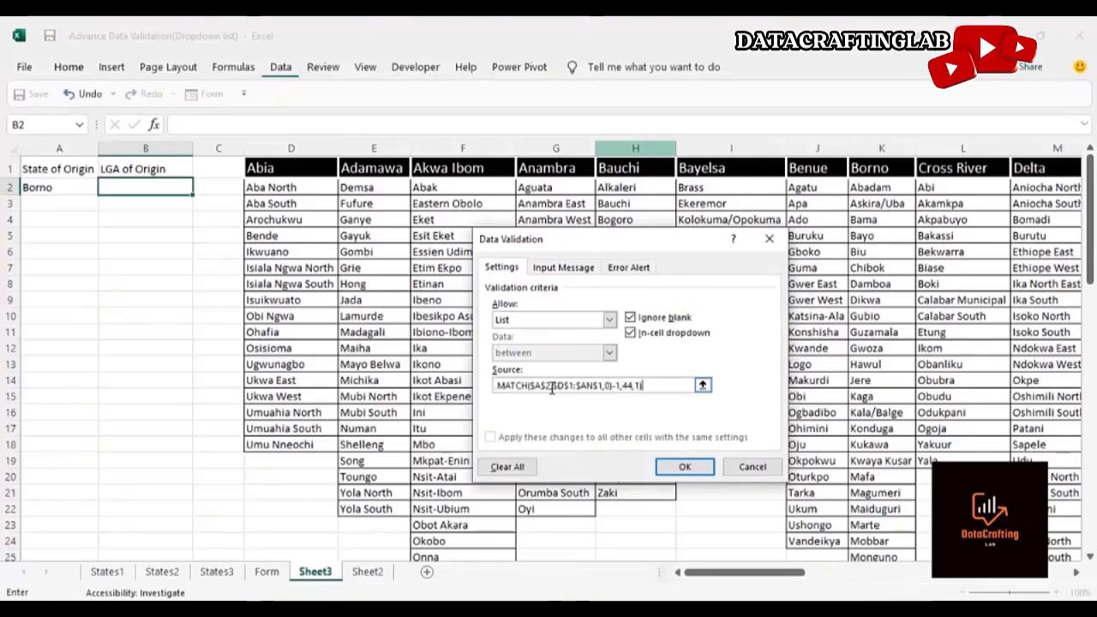
pyautogui.click(685, 466)
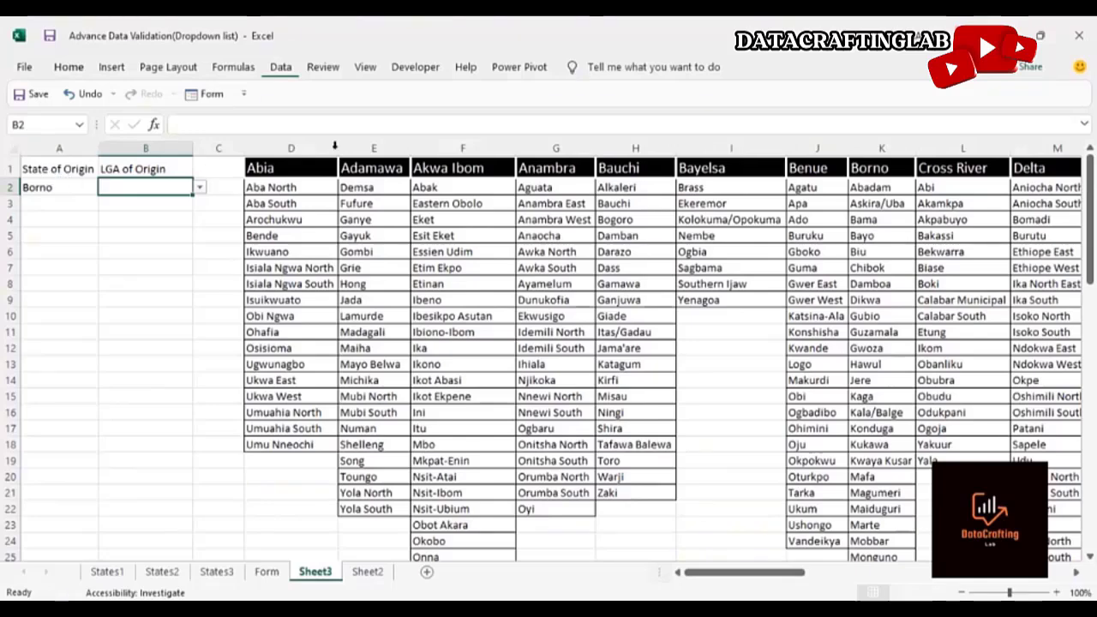
# Pick Askira/Uba from the new LGA of Origin dropdown
pyautogui.click(199, 188)
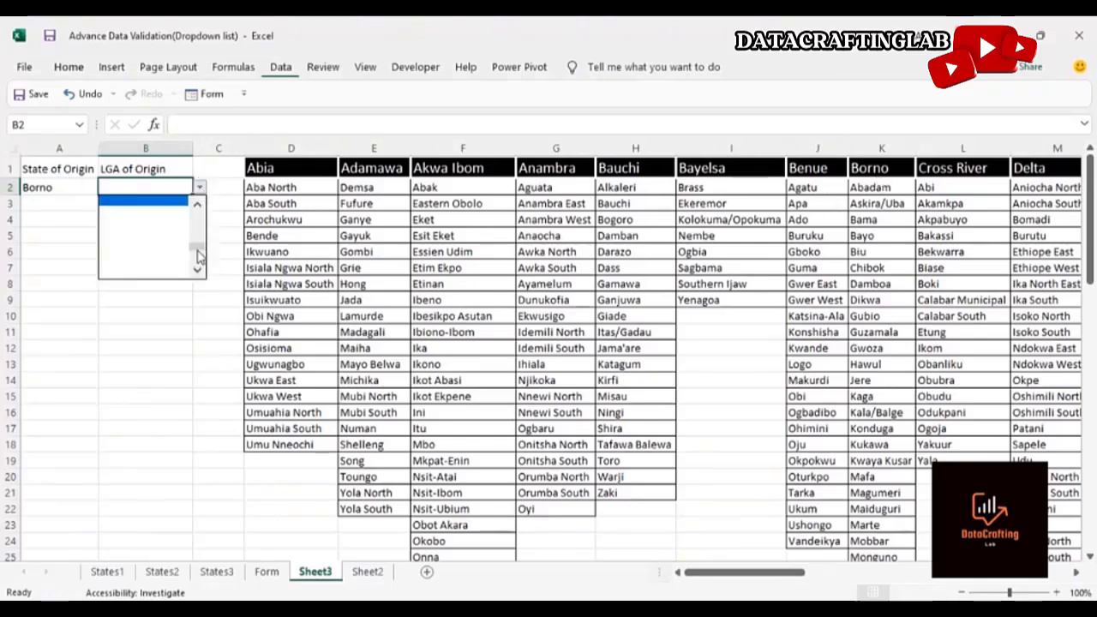
pyautogui.moveTo(197, 254); pyautogui.dragTo(199, 197)
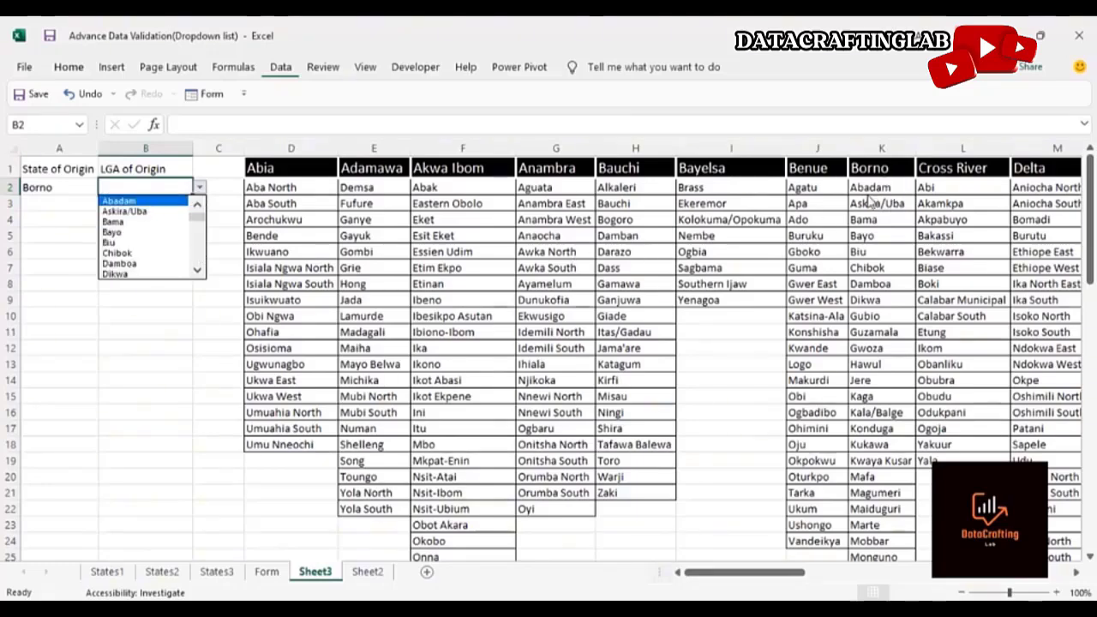
pyautogui.click(163, 212)
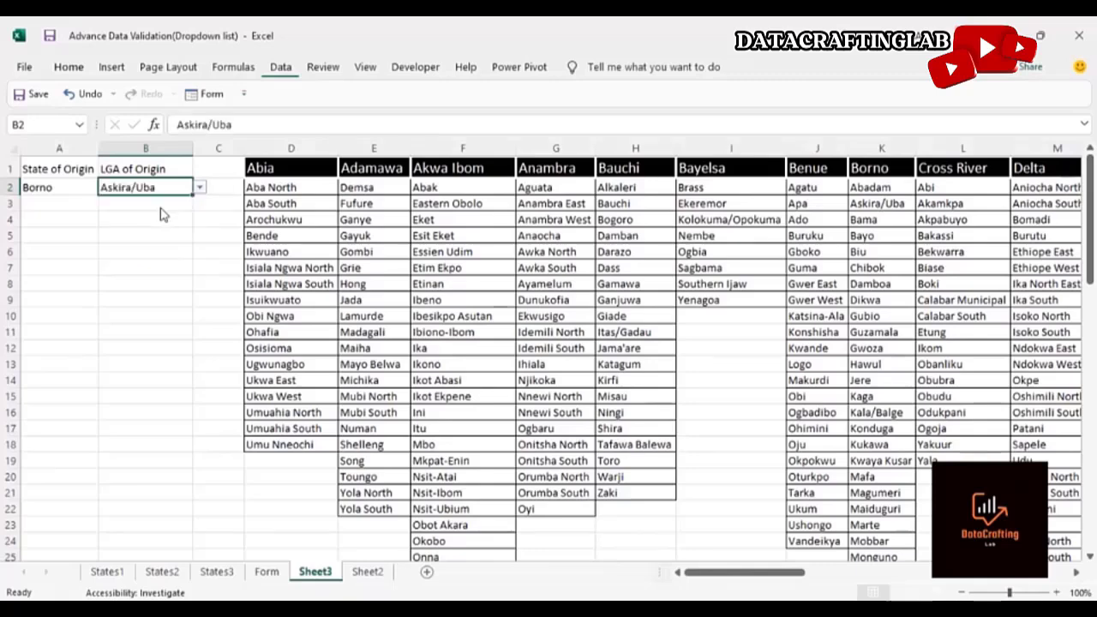
# Switch the State of Origin to Zamfara from its dropdown
pyautogui.click(47, 186)
pyautogui.click(106, 188)
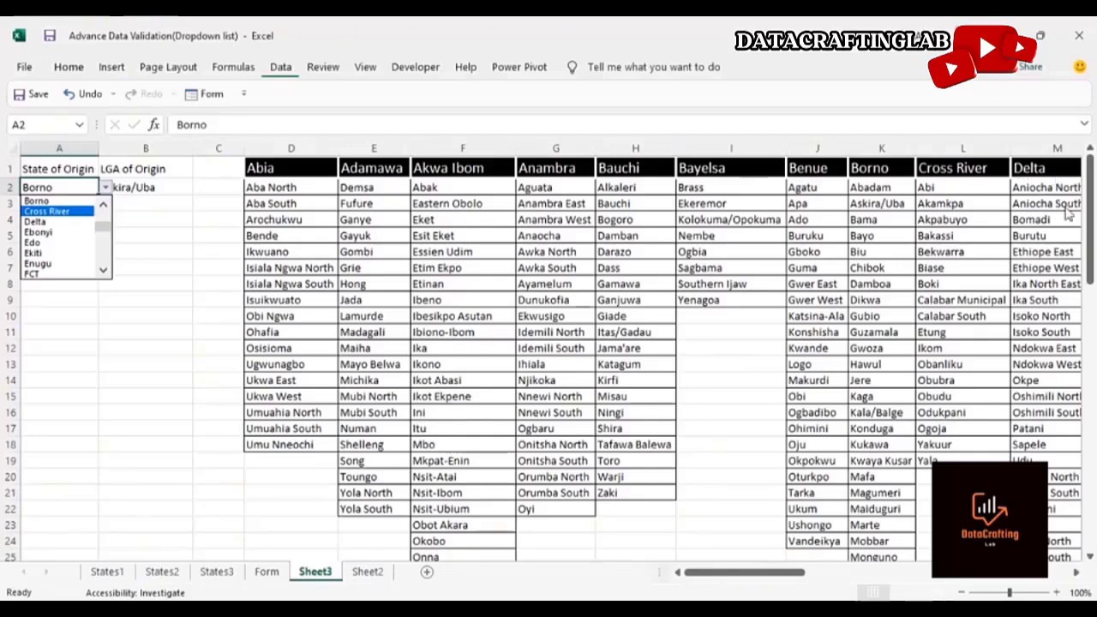
pyautogui.click(745, 581)
pyautogui.moveTo(790, 581); pyautogui.dragTo(767, 583)
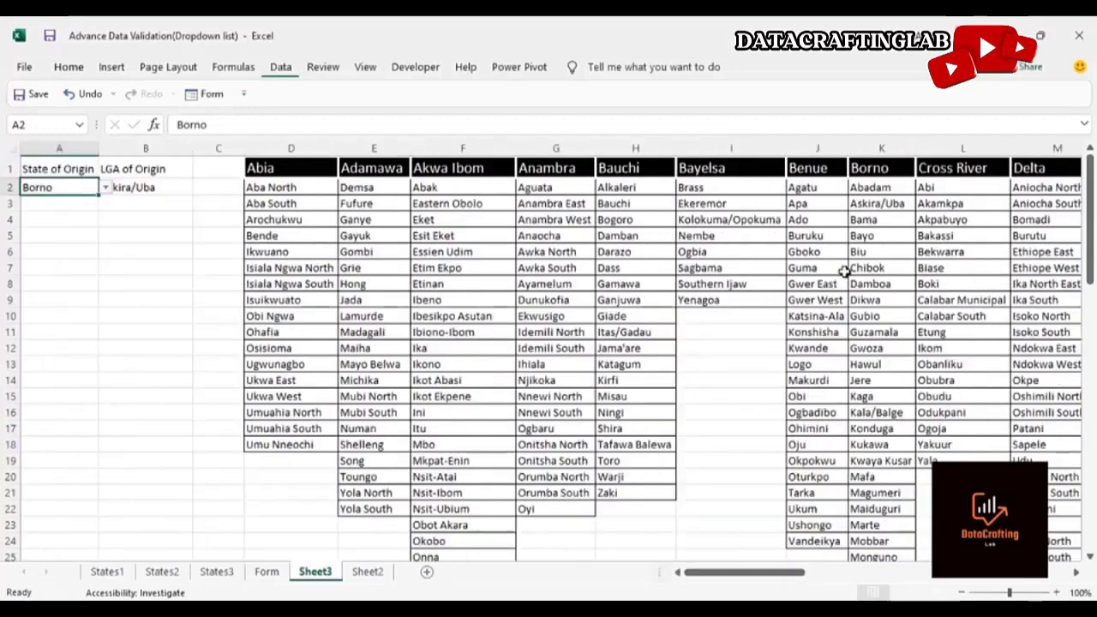
pyautogui.click(104, 189)
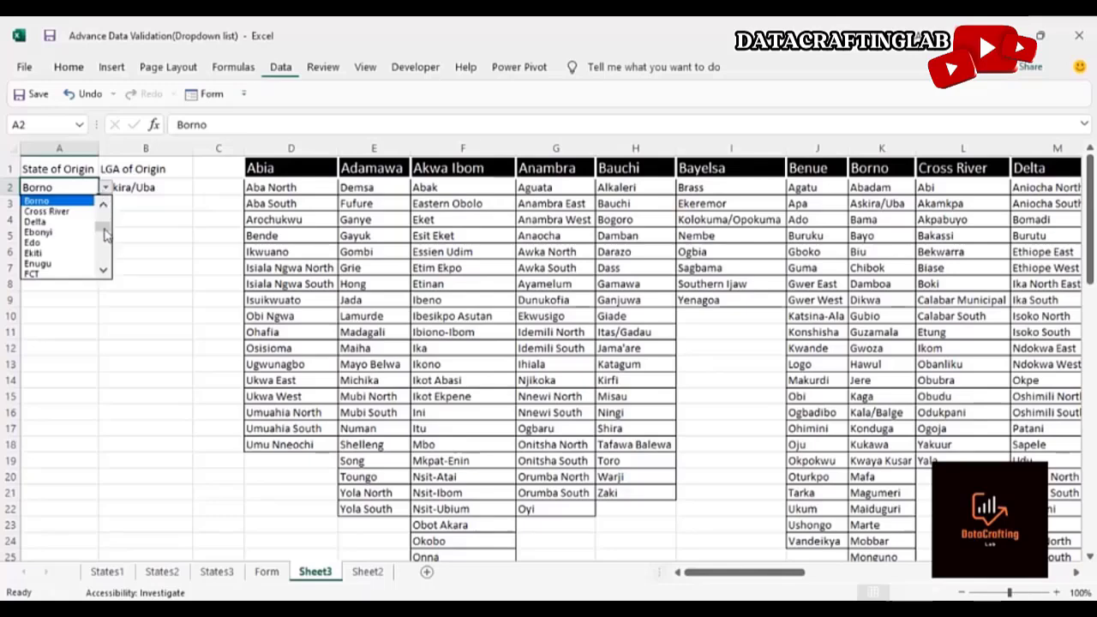
pyautogui.moveTo(104, 226); pyautogui.dragTo(104, 268)
pyautogui.click(57, 272)
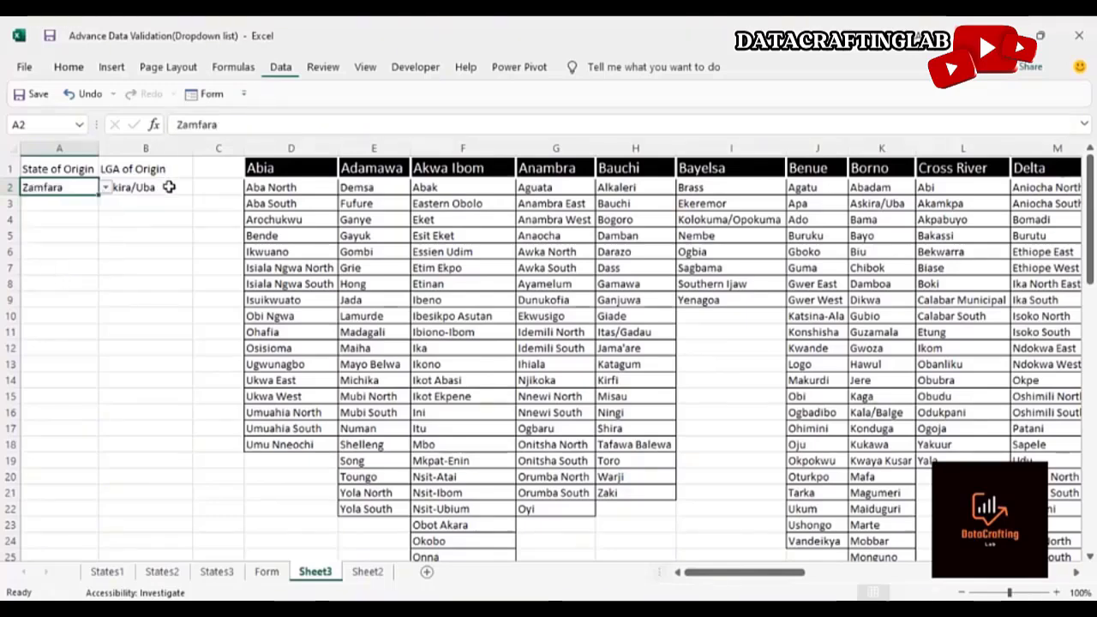
# Pick Anka as the LGA of Origin and compare it with the Zamfara column of the state data
pyautogui.click(170, 184)
pyautogui.click(201, 188)
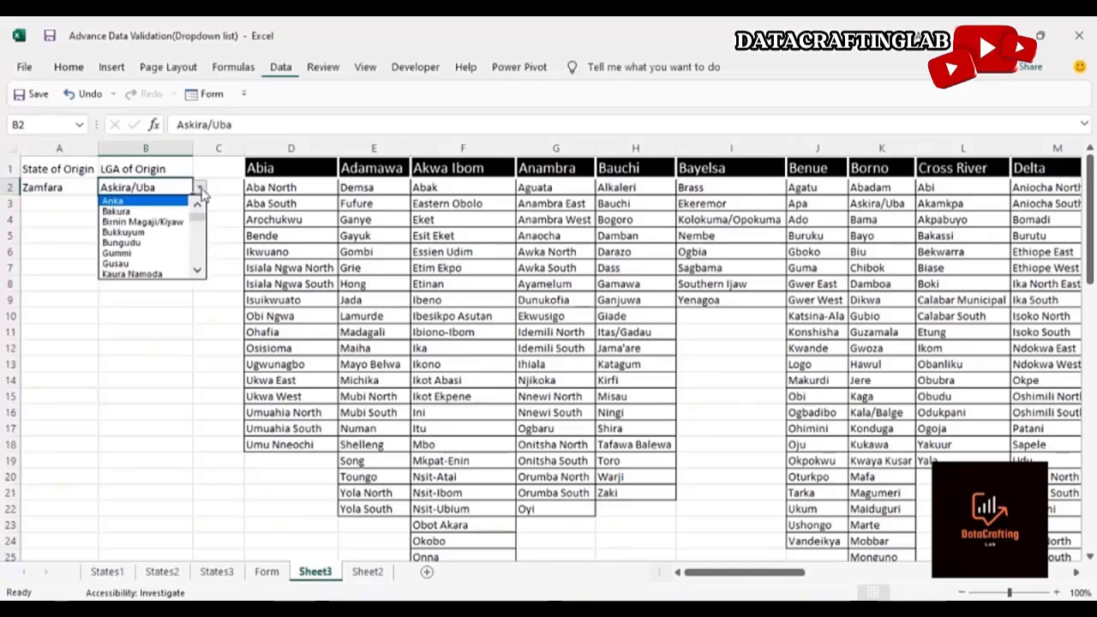
pyautogui.click(136, 202)
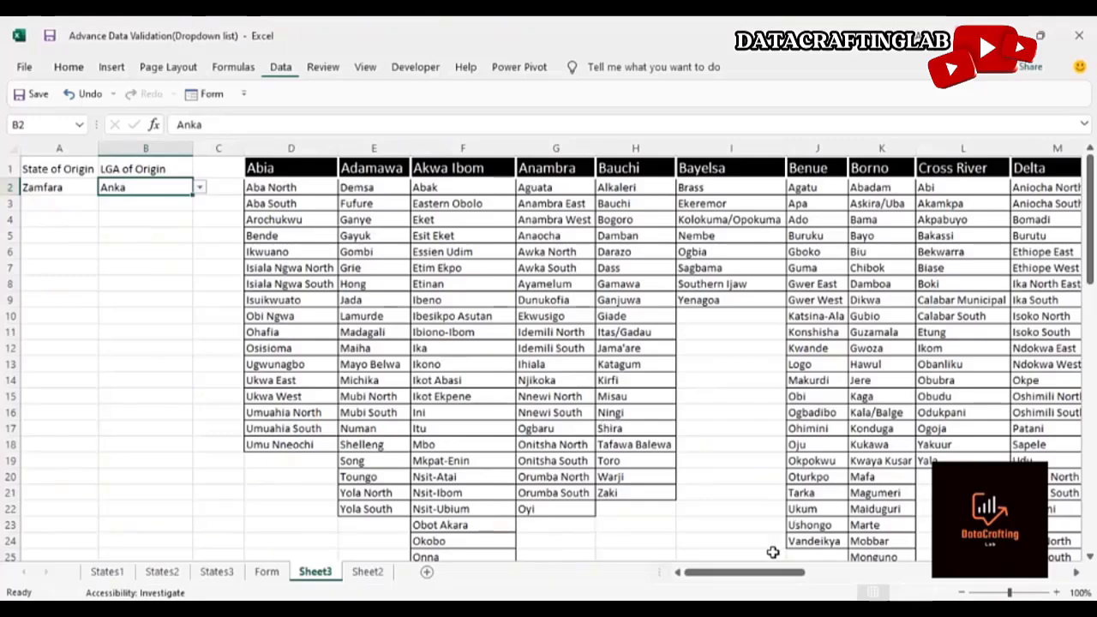
pyautogui.moveTo(767, 573); pyautogui.dragTo(1076, 503)
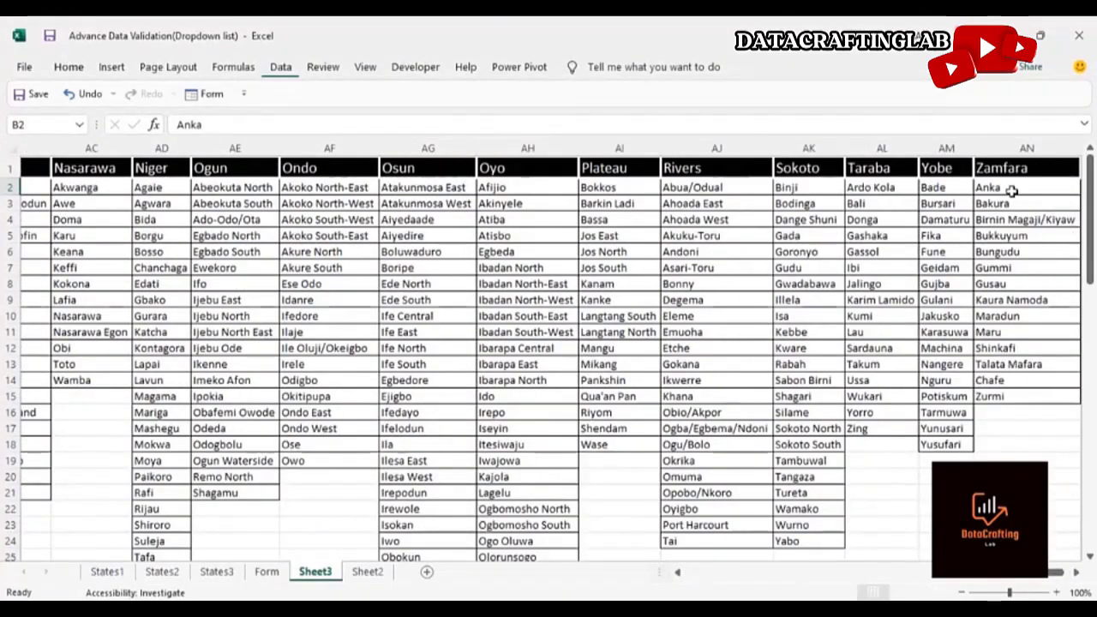
pyautogui.moveTo(993, 574); pyautogui.dragTo(737, 573)
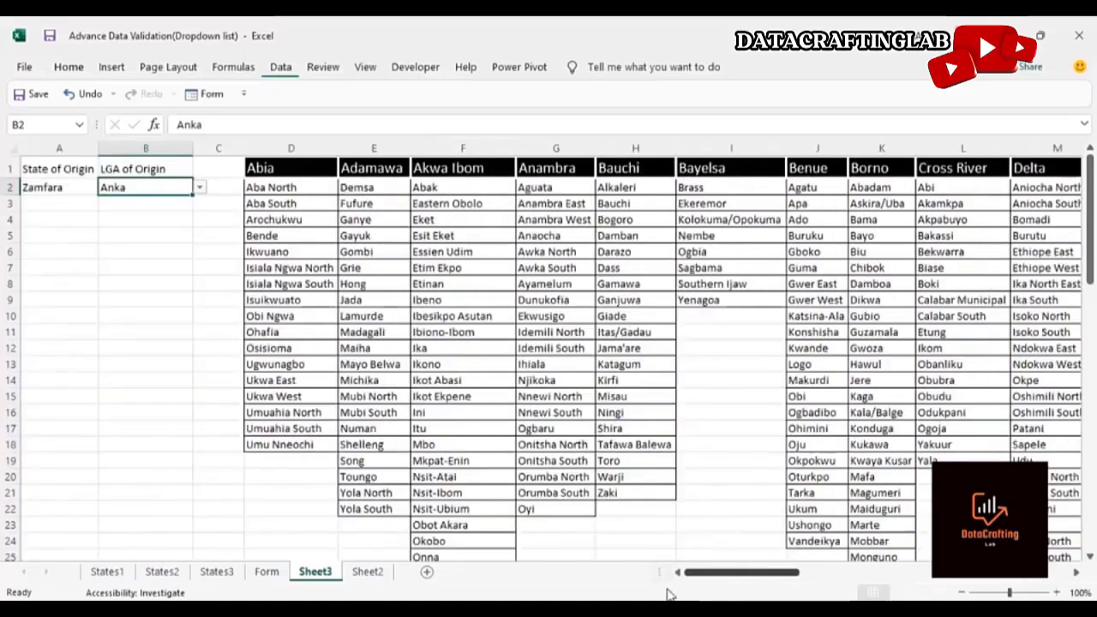
# Change the State of Origin to Kaduna, then to Kano
pyautogui.click(52, 186)
pyautogui.click(105, 188)
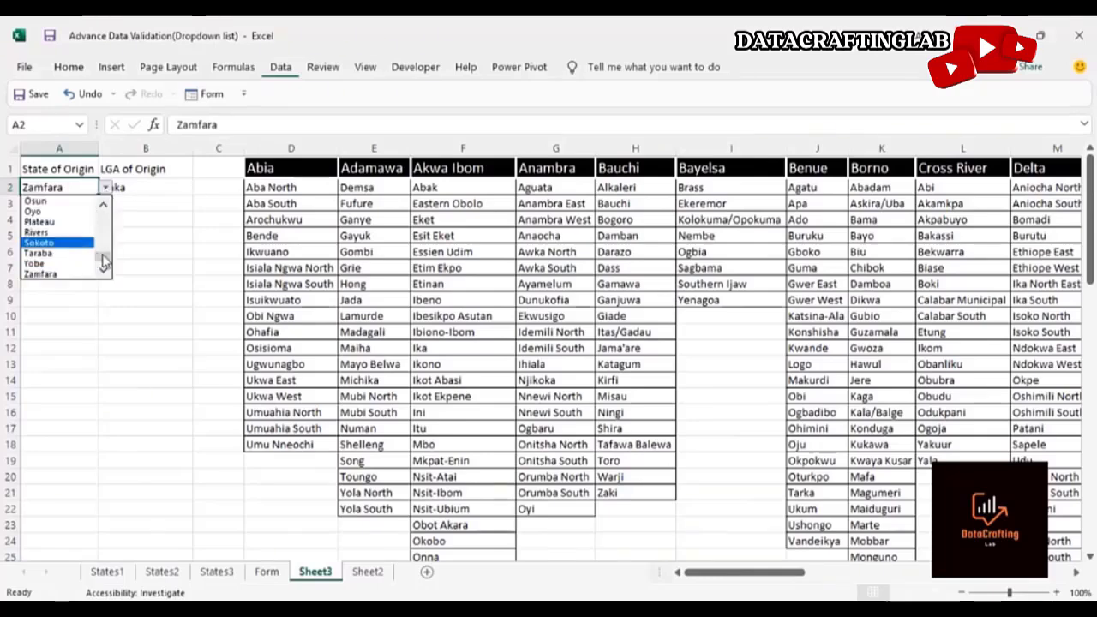
pyautogui.moveTo(100, 257); pyautogui.dragTo(100, 244)
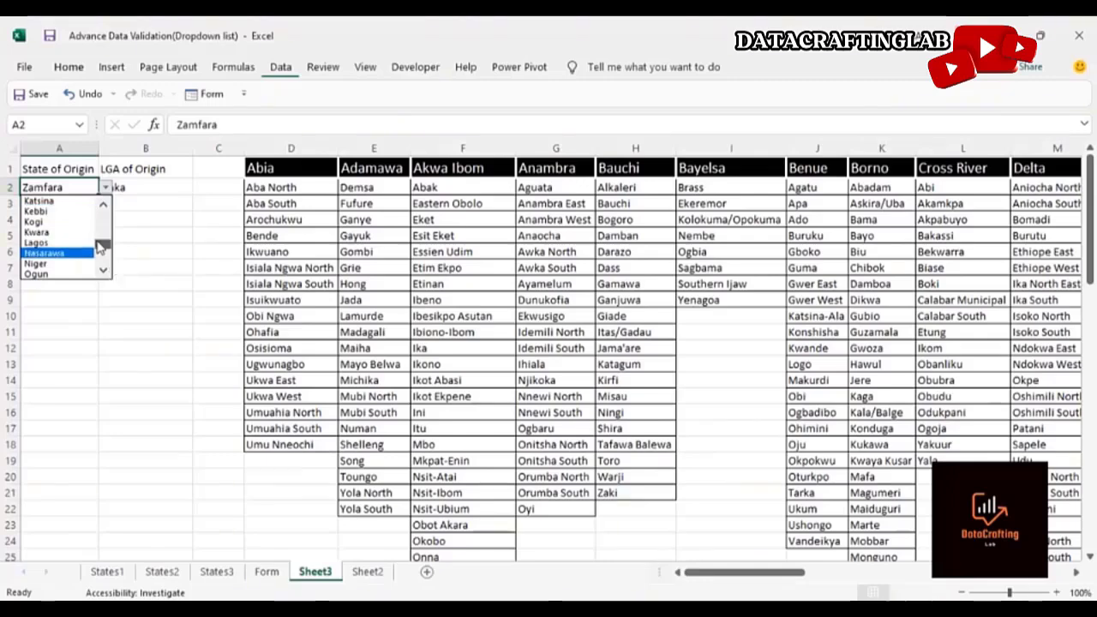
pyautogui.moveTo(100, 247); pyautogui.dragTo(98, 243)
pyautogui.click(80, 212)
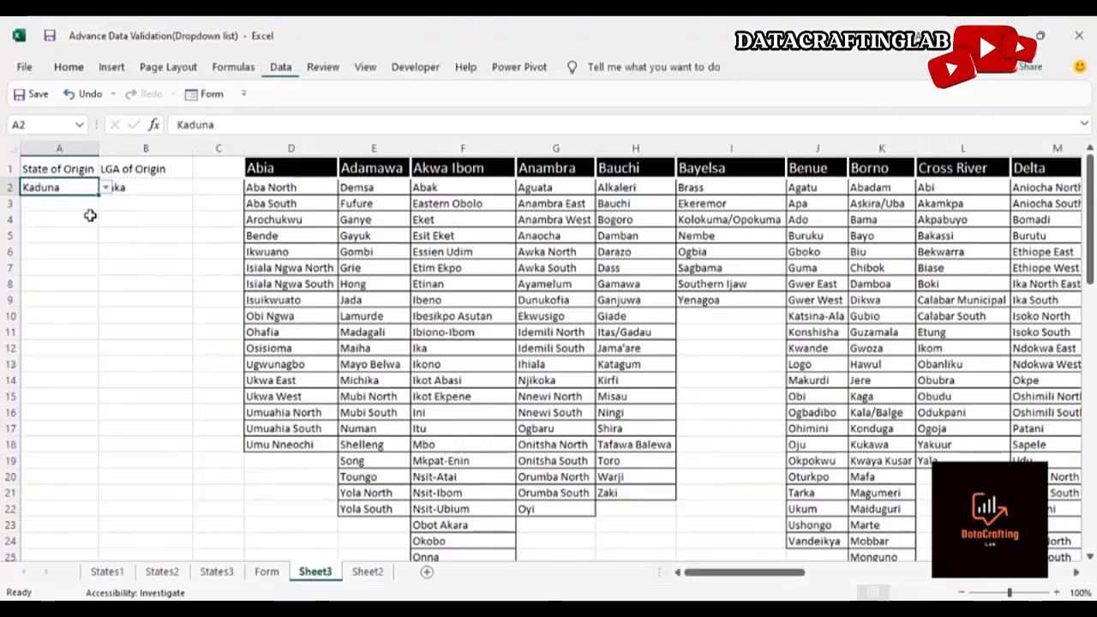
pyautogui.click(106, 188)
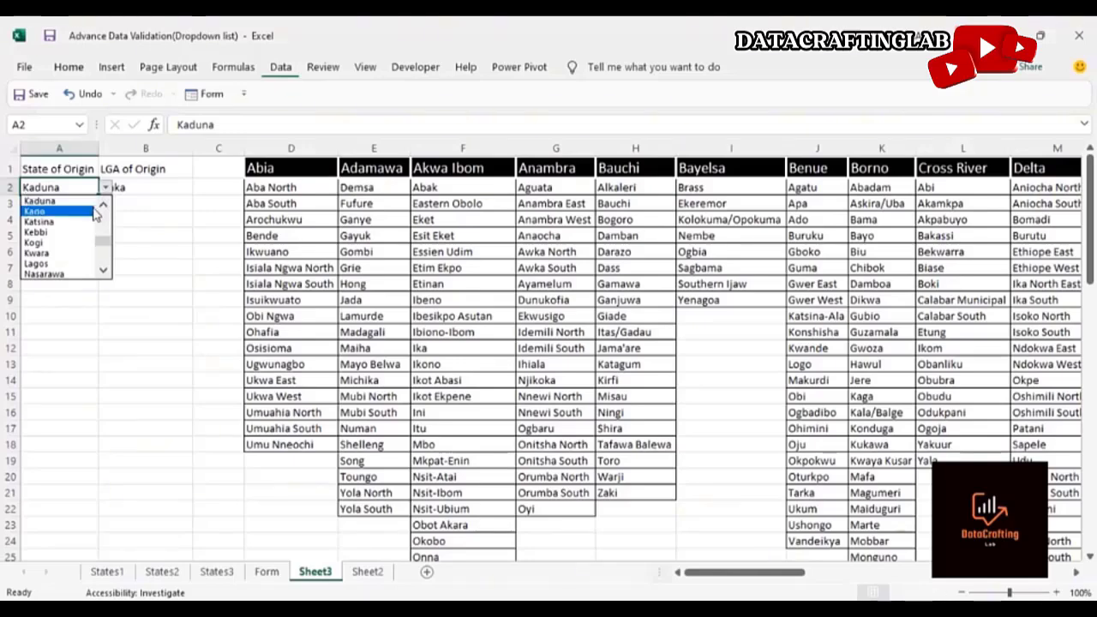
pyautogui.click(86, 208)
# Pick Tsanyawa from the LGA of Origin dropdown
pyautogui.click(154, 187)
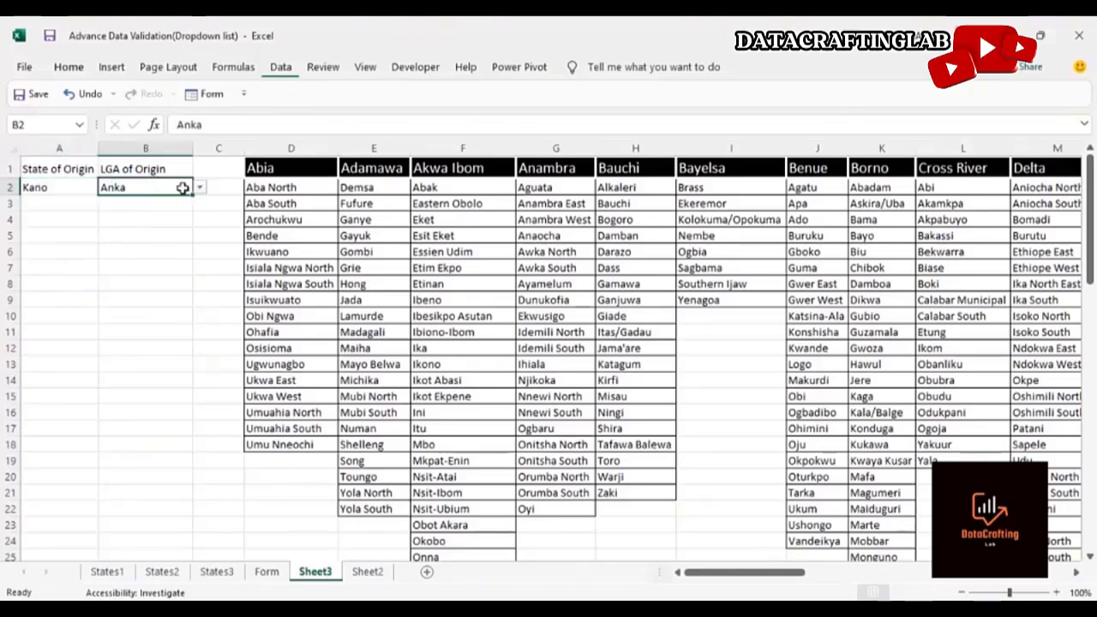
pyautogui.click(199, 188)
pyautogui.moveTo(194, 224); pyautogui.dragTo(199, 288)
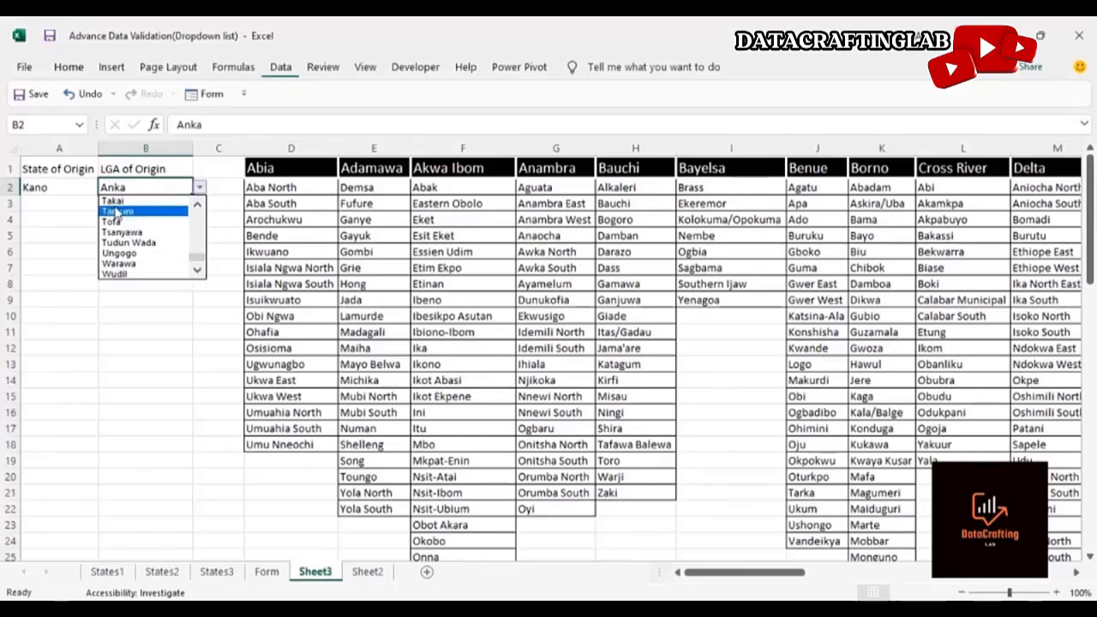
pyautogui.click(123, 232)
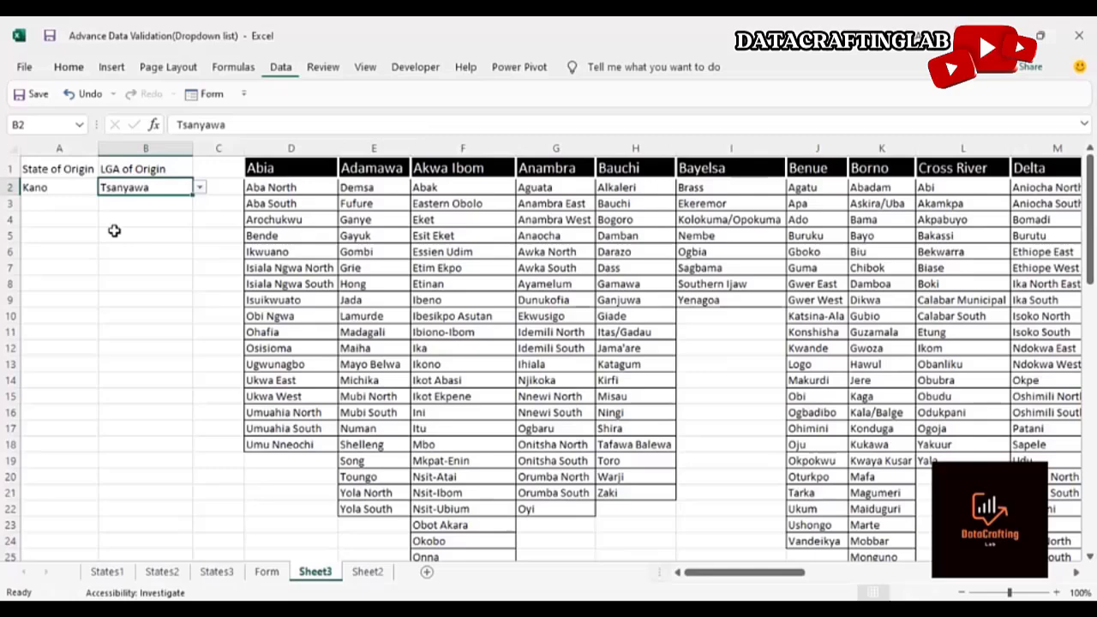
# Switch the State of Origin to Katsina and browse its LGA options in the LGA of Origin dropdown
pyautogui.click(67, 192)
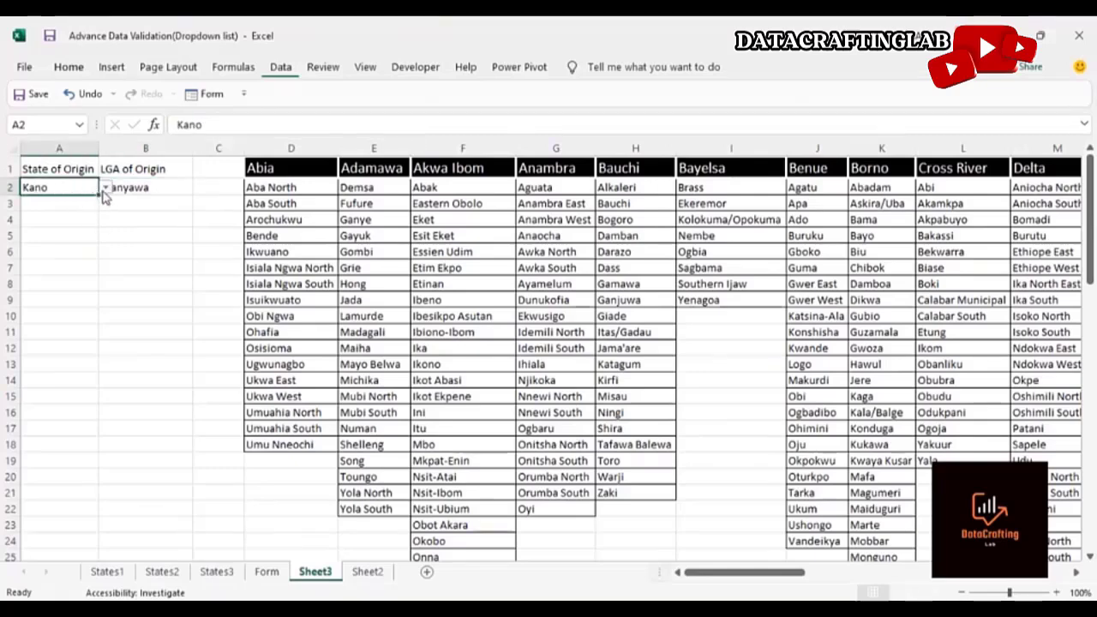
pyautogui.click(103, 188)
pyautogui.click(91, 213)
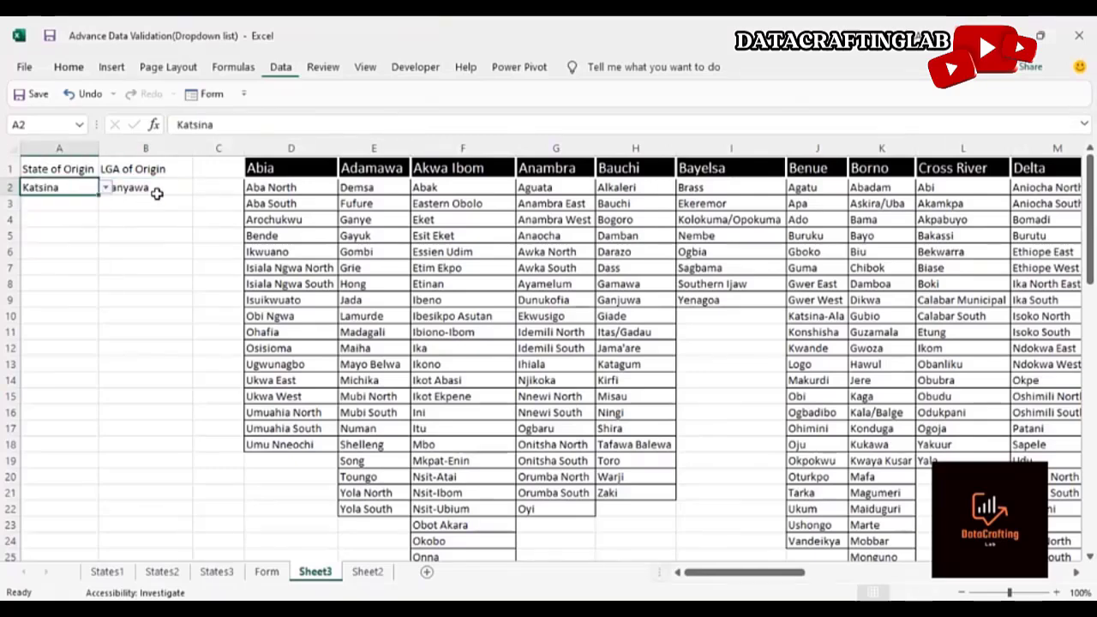
pyautogui.click(176, 188)
pyautogui.click(199, 189)
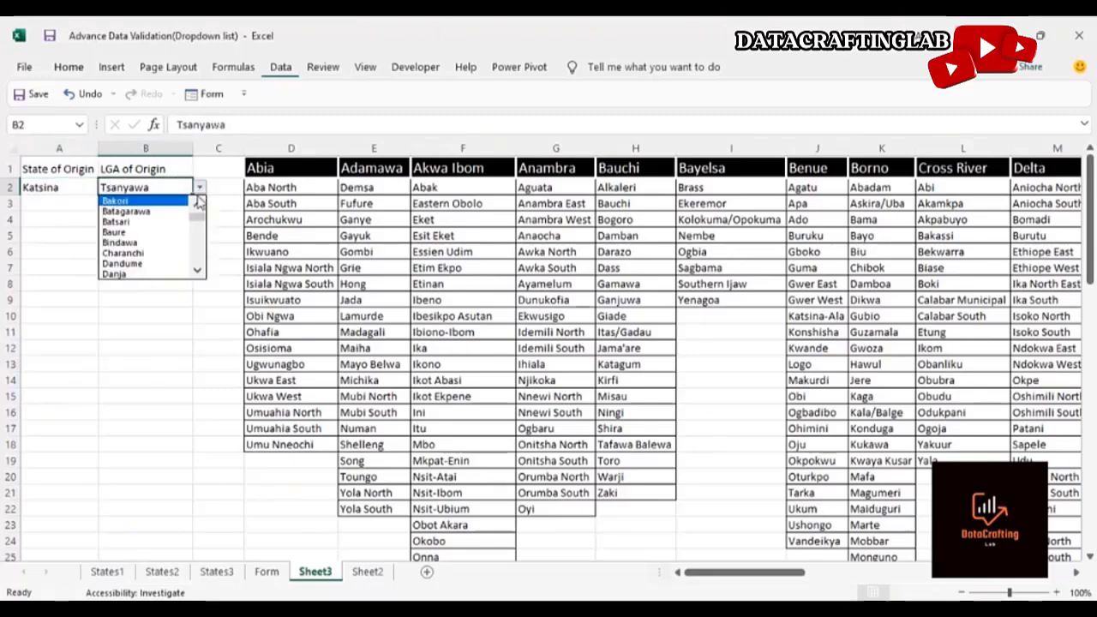
pyautogui.moveTo(197, 214); pyautogui.dragTo(197, 265)
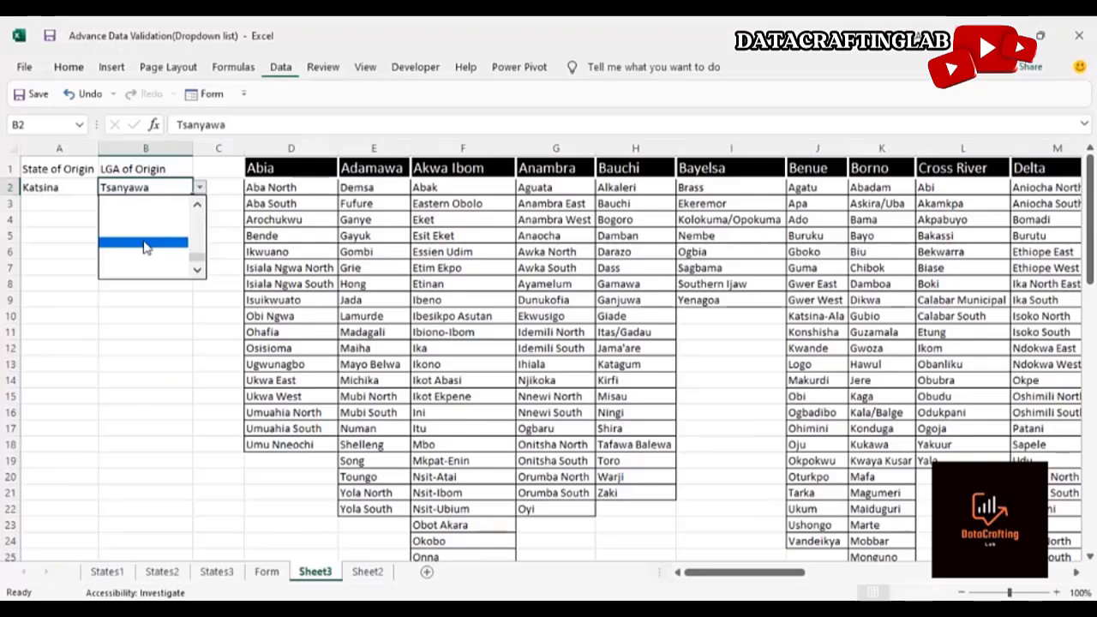
pyautogui.moveTo(197, 257); pyautogui.dragTo(197, 216)
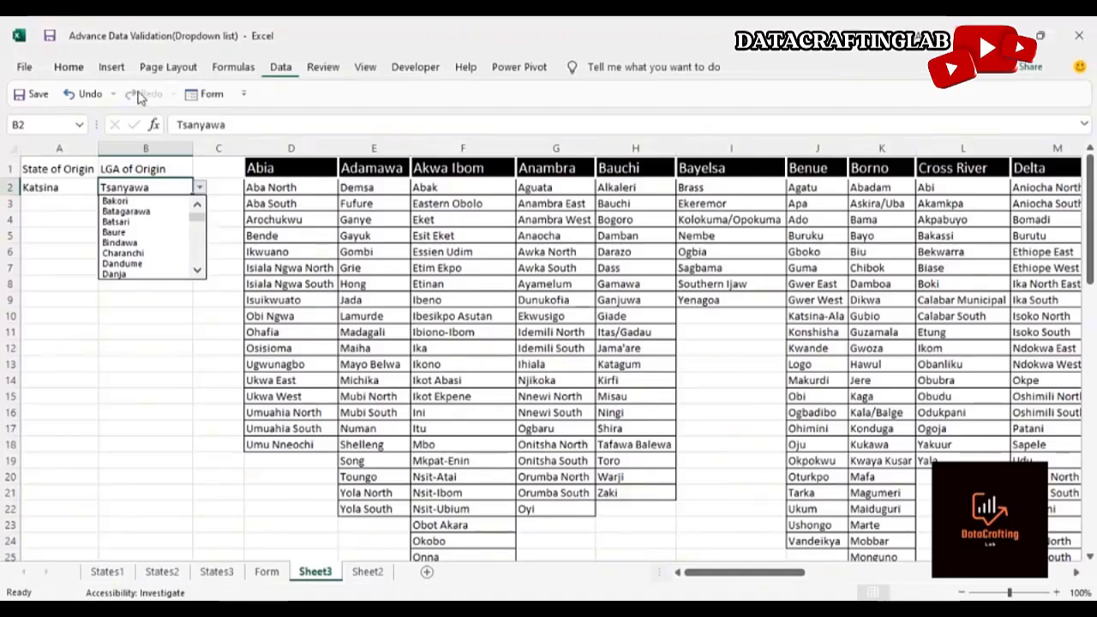
pyautogui.click(94, 335)
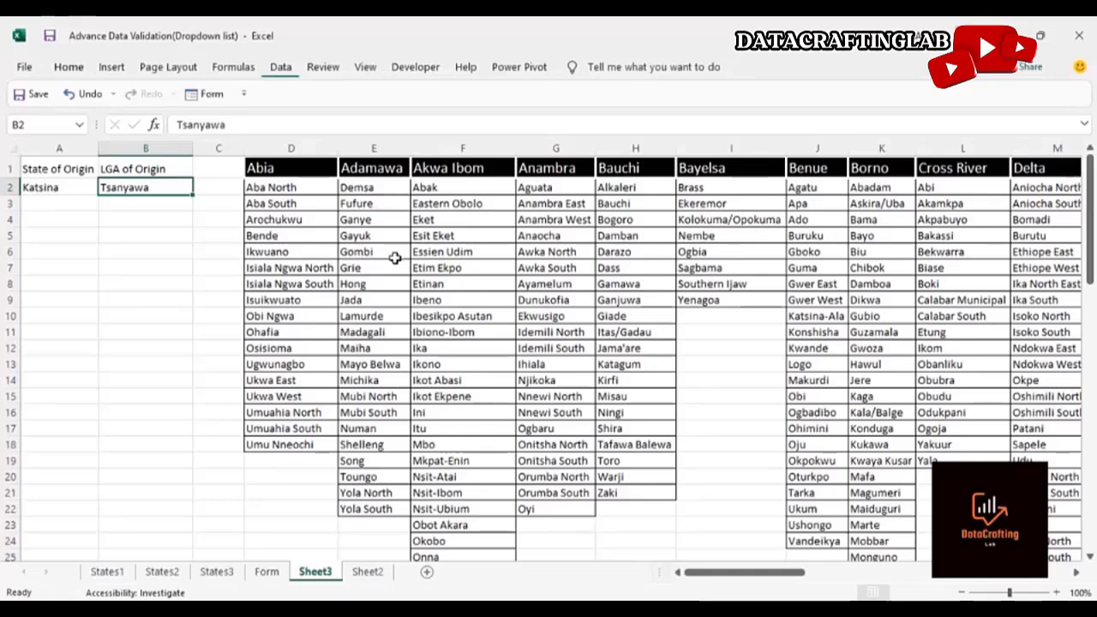
# Copy the State of Origin and LGA of Origin headers into a newly added sheet
pyautogui.click(47, 171)
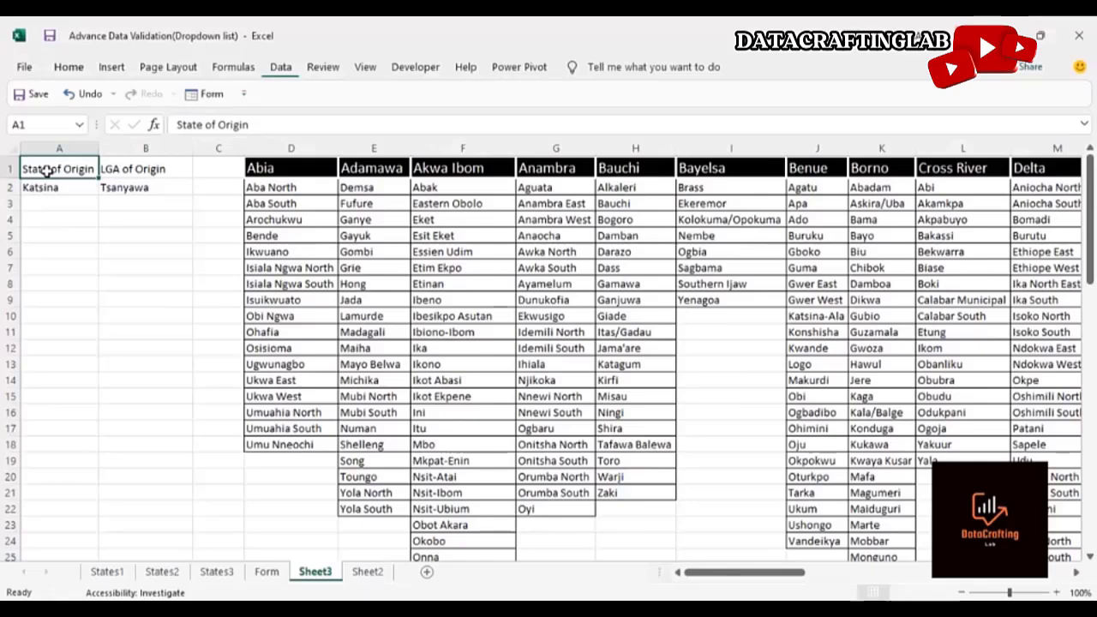
pyautogui.hotkey('shift', 'Right')
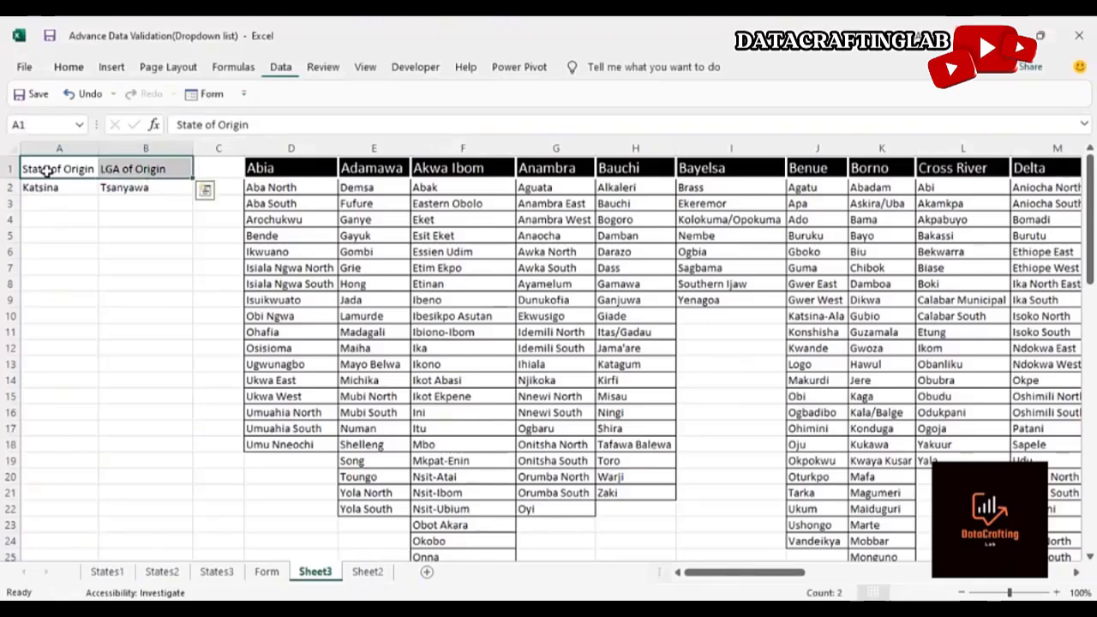
pyautogui.hotkey('ctrl', 'c')
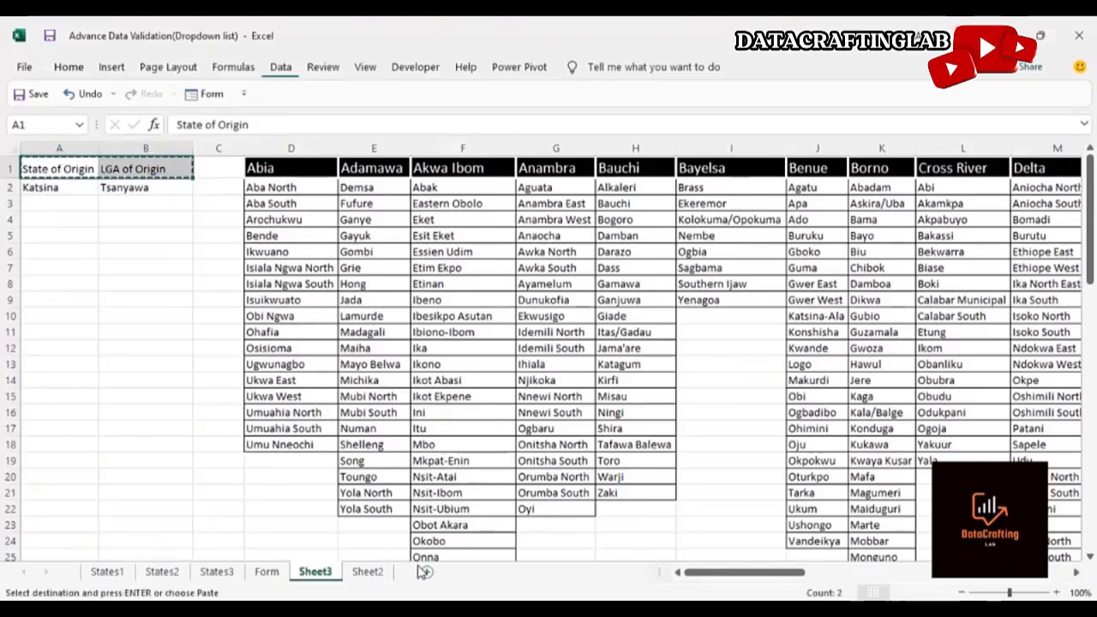
pyautogui.click(427, 572)
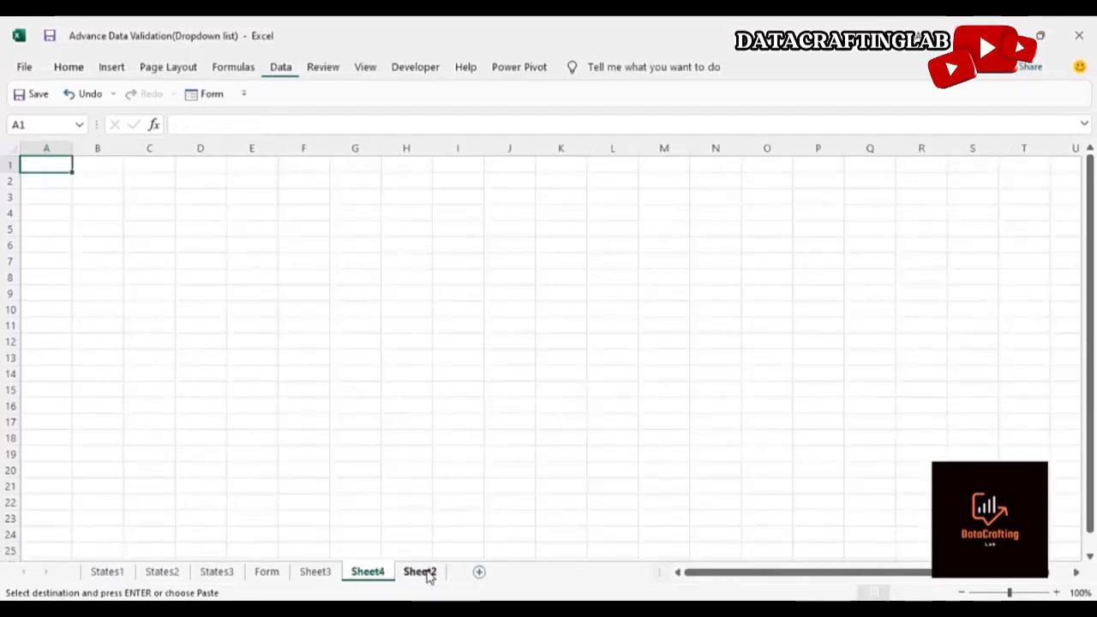
pyautogui.hotkey('ctrl', 'v')
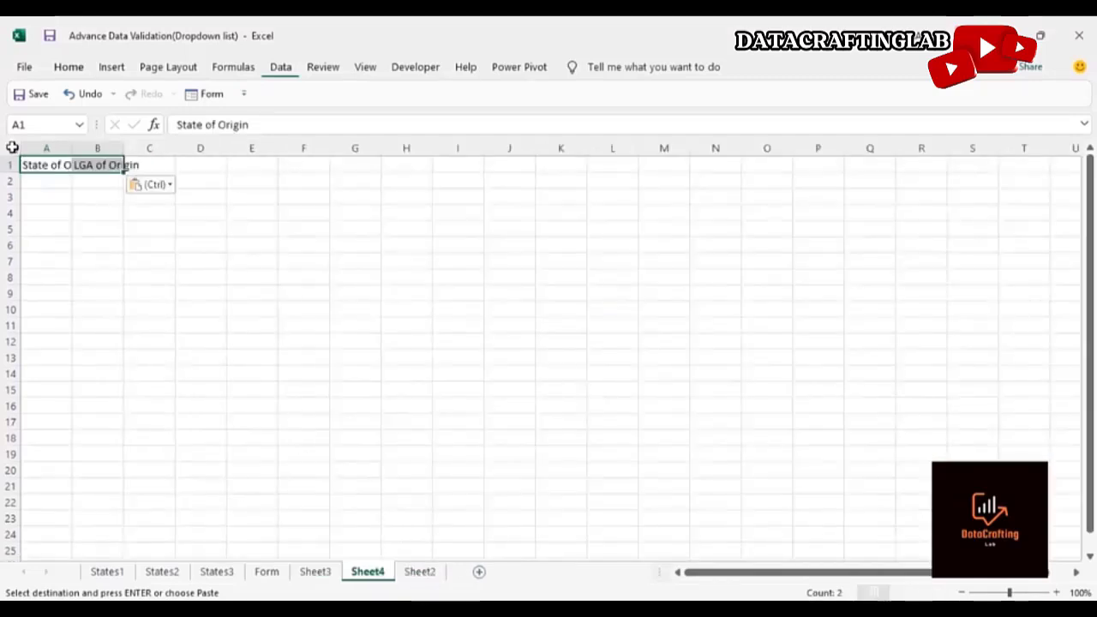
# Autofit the column widths on the new sheet to fit the headers
pyautogui.click(12, 147)
pyautogui.doubleClick(72, 148)
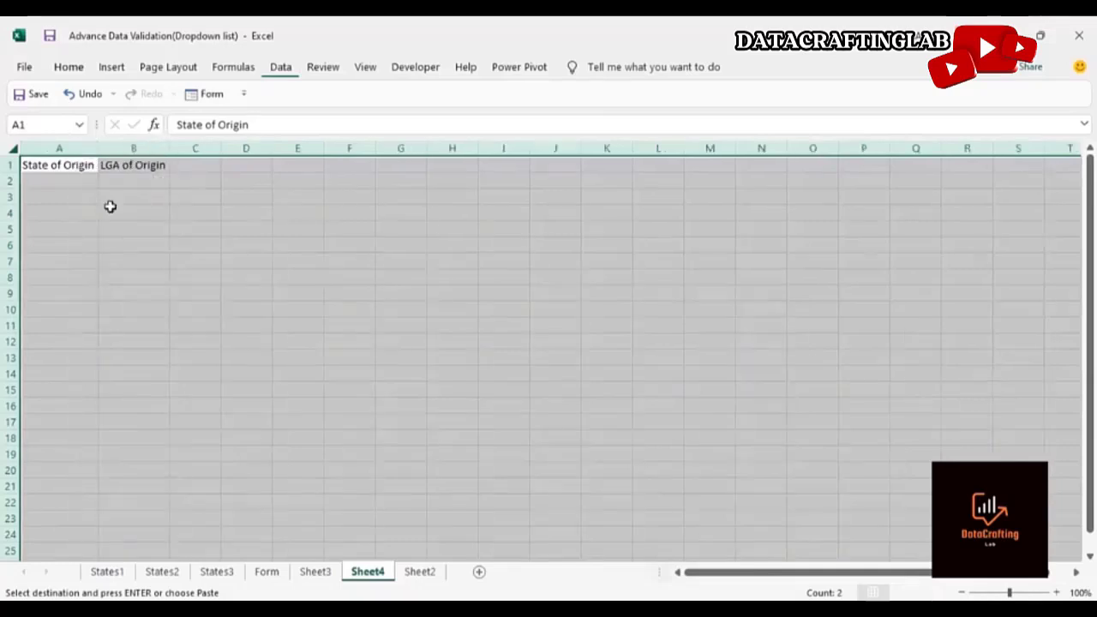
pyautogui.click(115, 226)
pyautogui.click(38, 167)
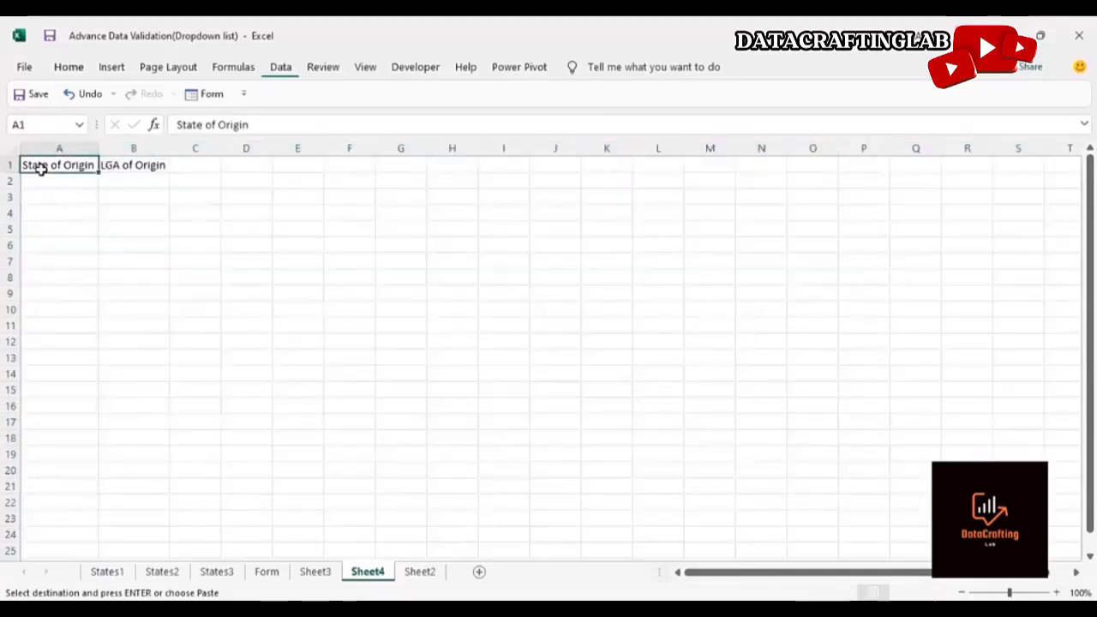
pyautogui.click(49, 179)
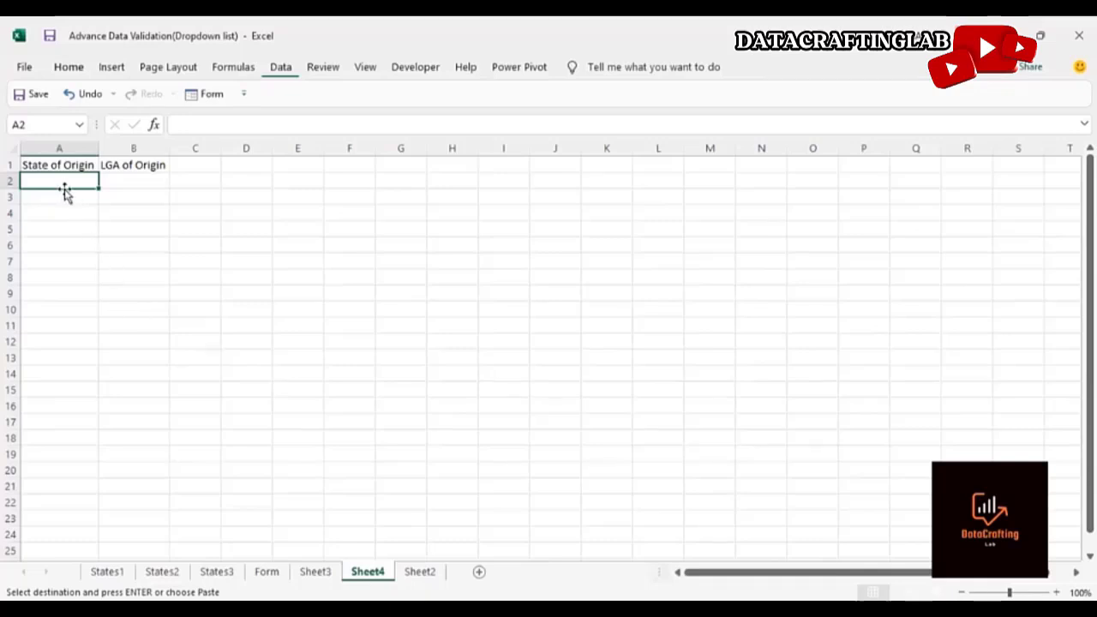
# Review the state names and LGA columns on the States3 sheet
pyautogui.click(218, 573)
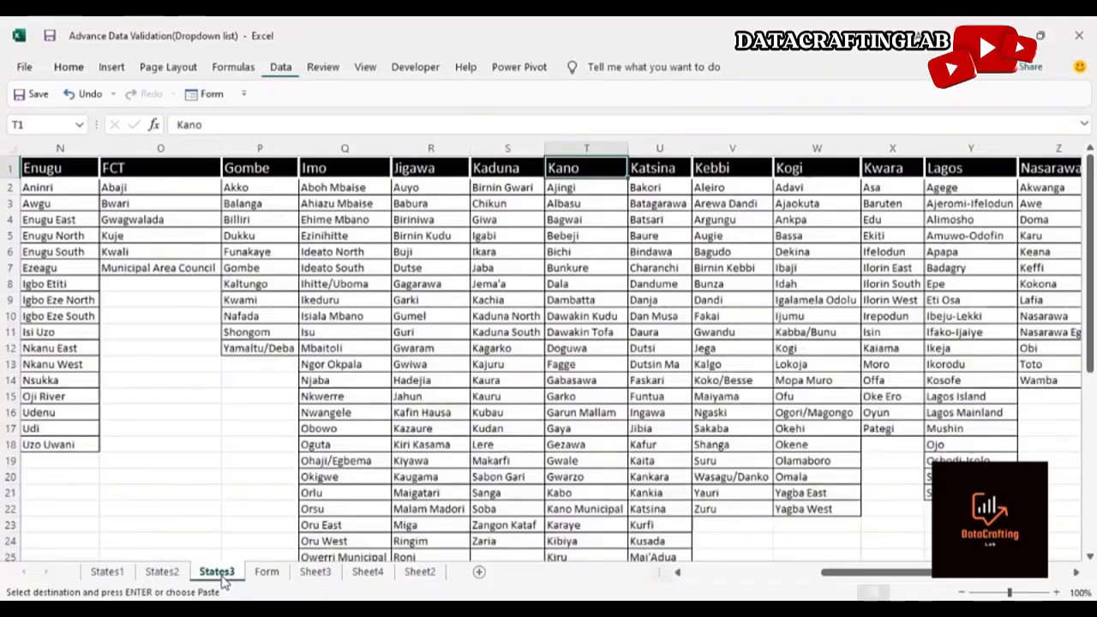
pyautogui.click(74, 219)
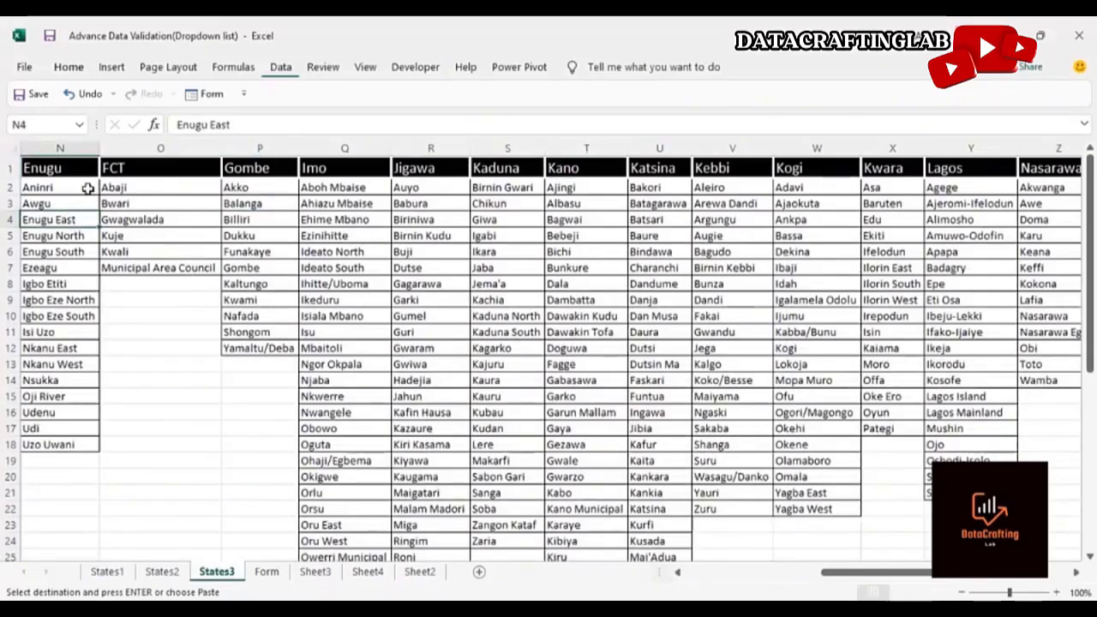
pyautogui.press('Home')
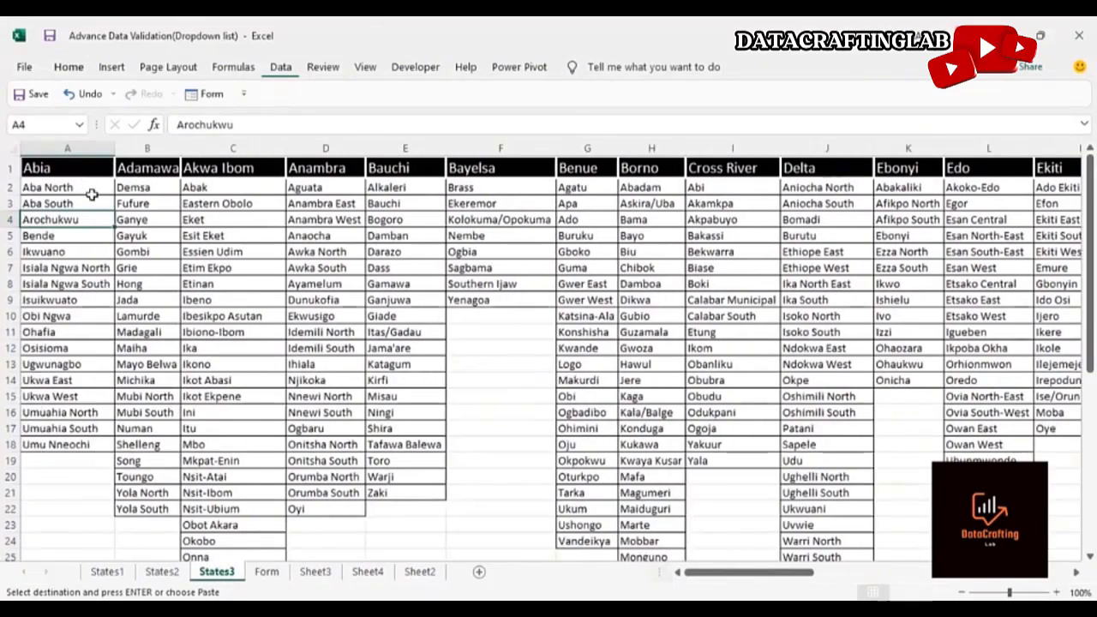
pyautogui.click(367, 572)
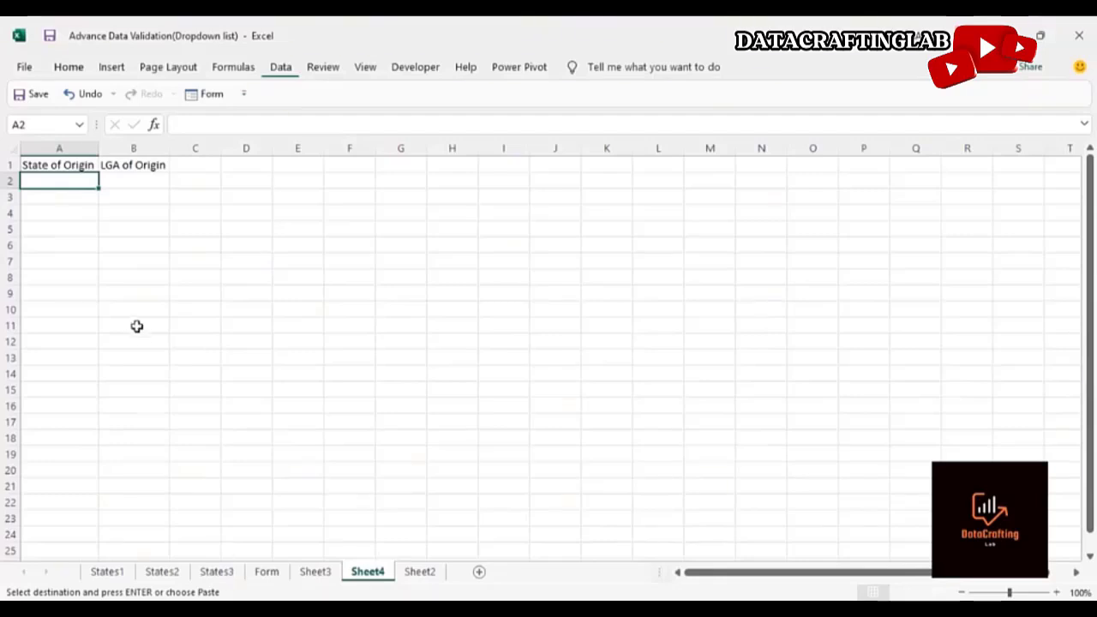
# Add a List data validation to A2 with source =States3!$A$1:$AK$1, then pick Anambra from it
pyautogui.click(281, 70)
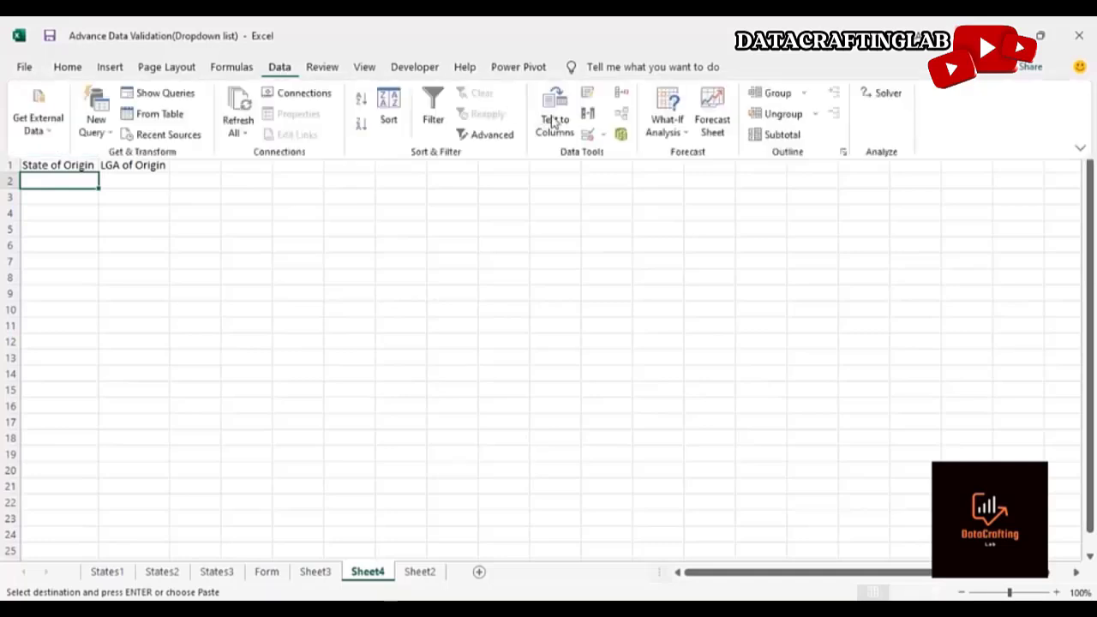
pyautogui.click(599, 135)
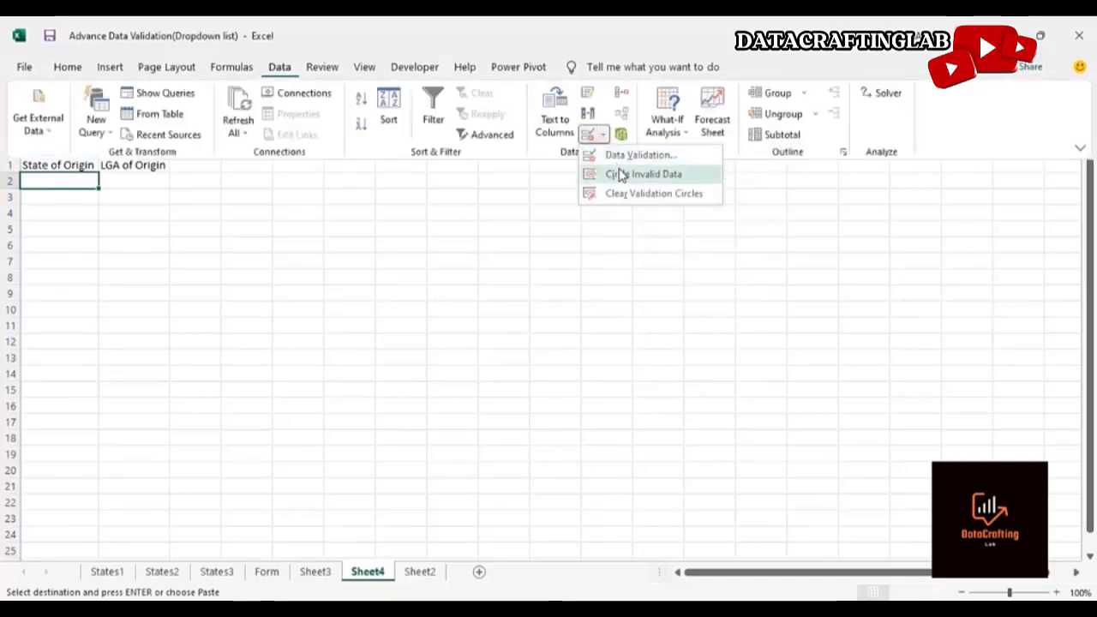
pyautogui.click(619, 157)
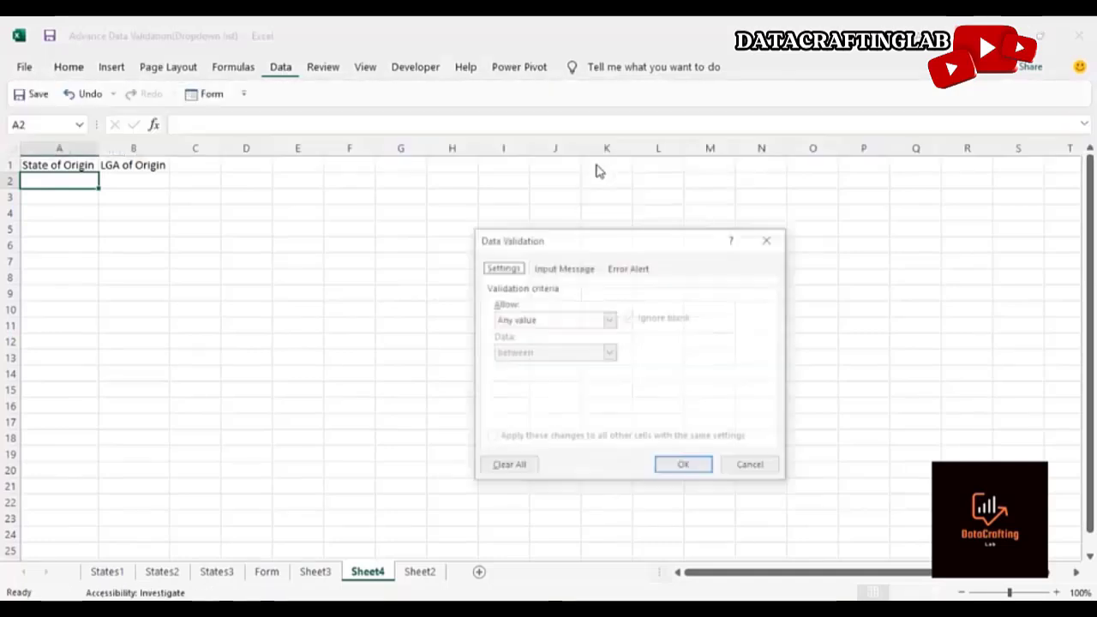
pyautogui.click(609, 320)
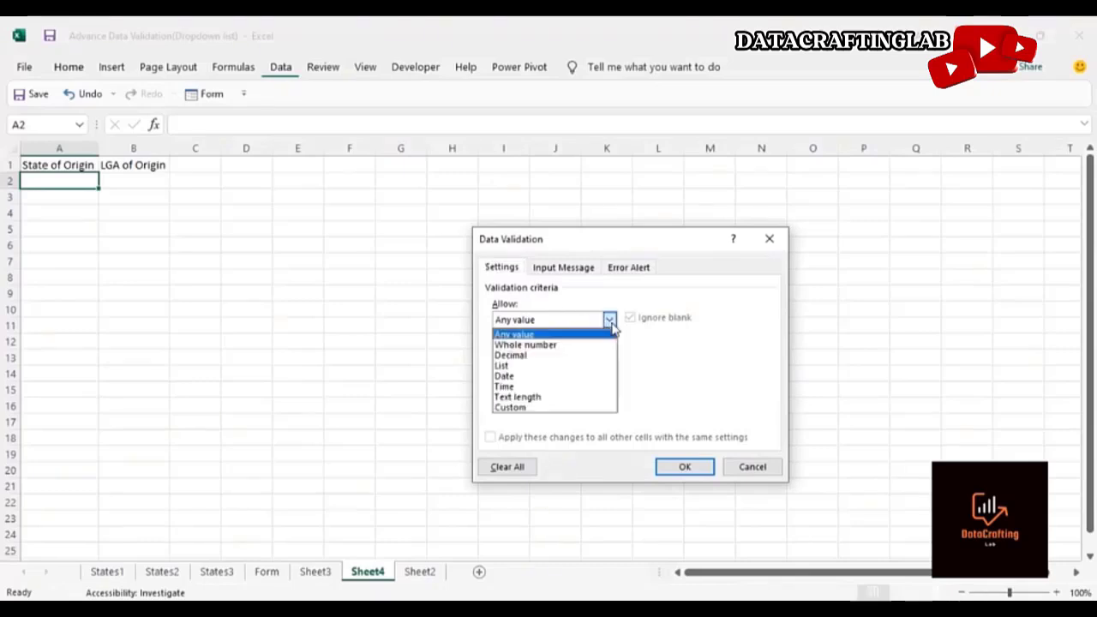
pyautogui.click(583, 366)
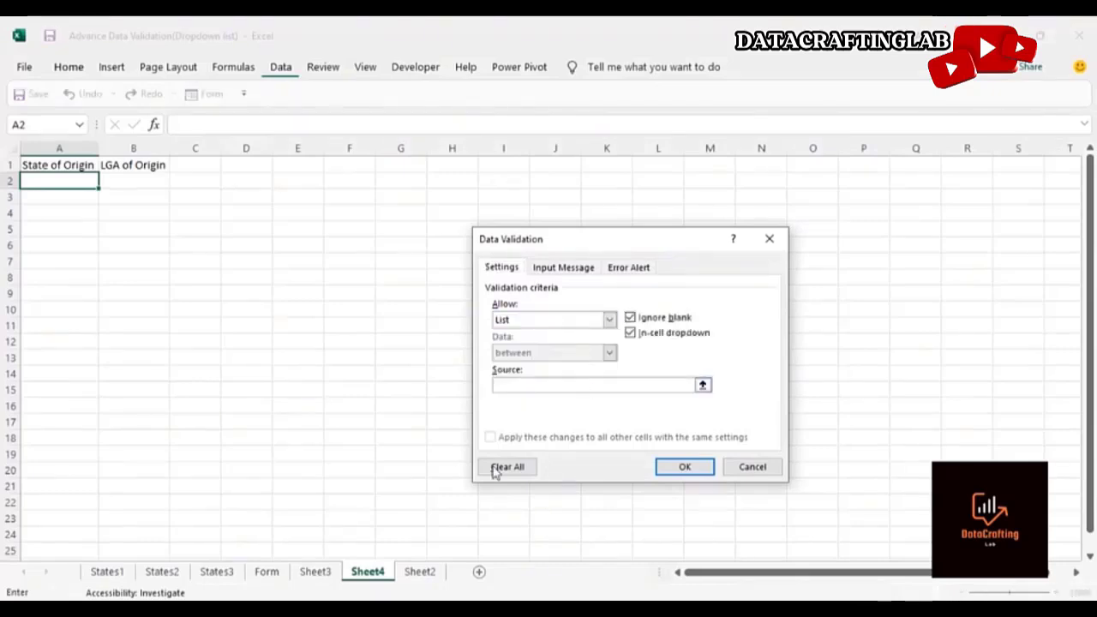
pyautogui.click(230, 575)
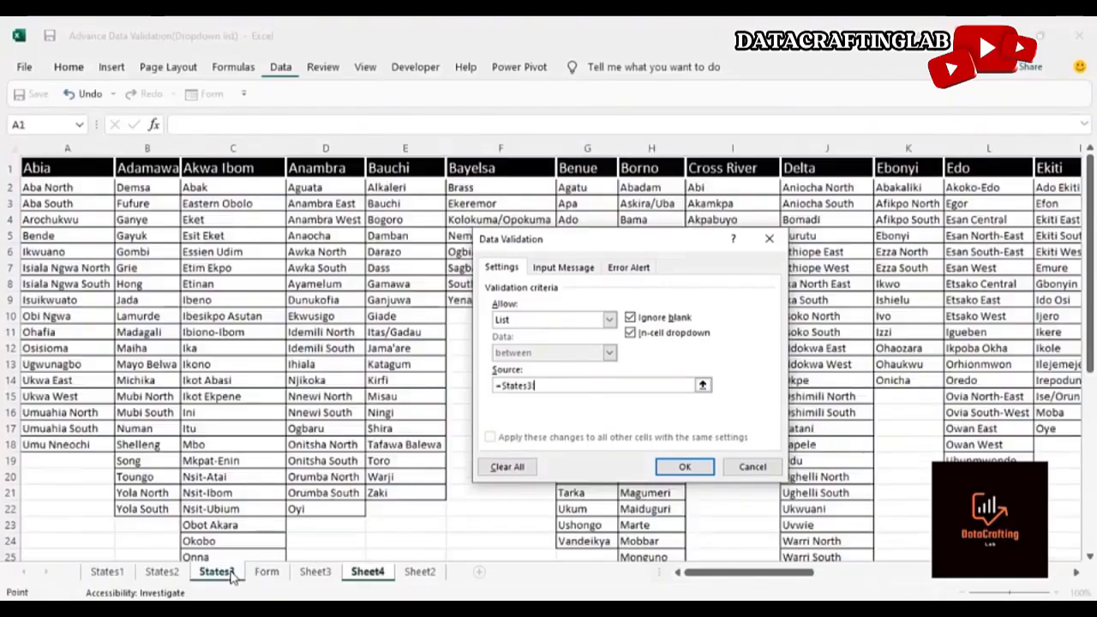
pyautogui.click(50, 169)
pyautogui.hotkey('ctrl', 'shift', 'Right')
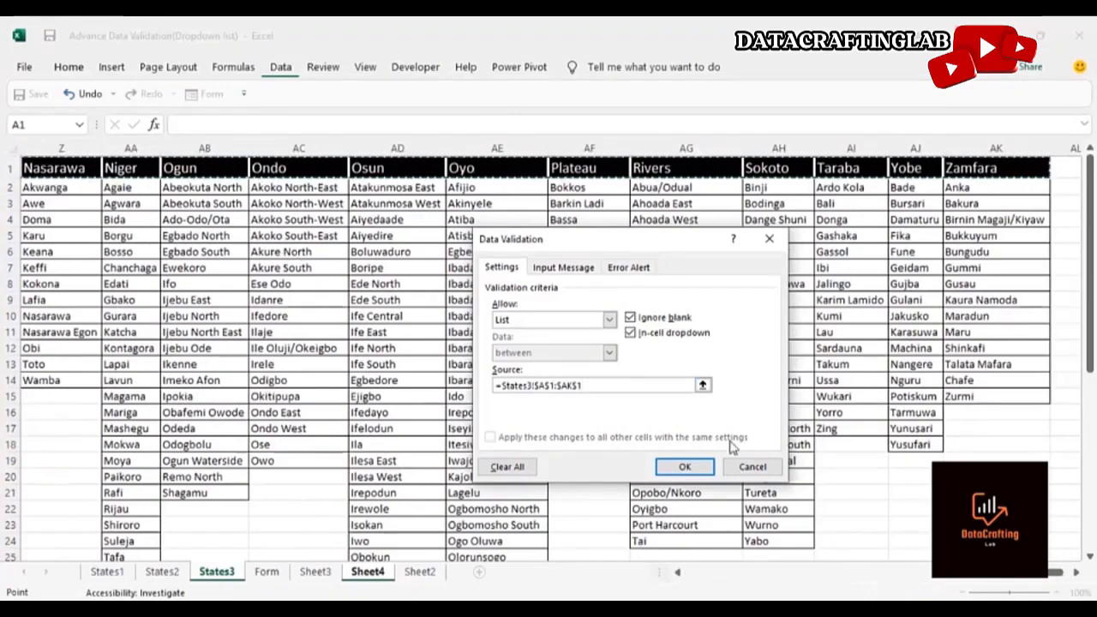
pyautogui.click(704, 468)
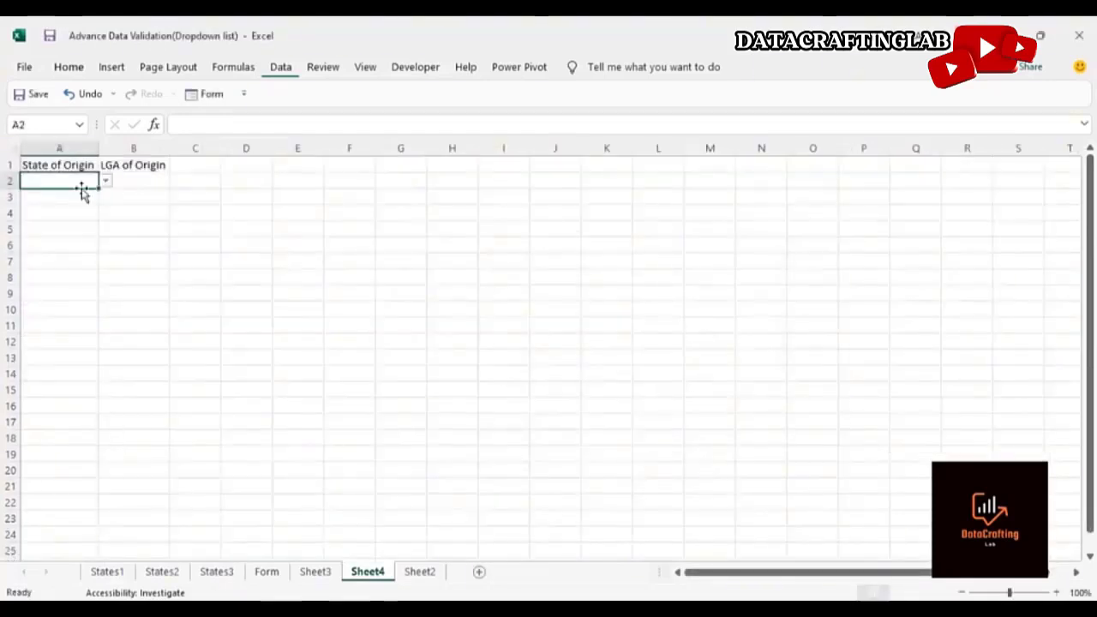
pyautogui.click(105, 181)
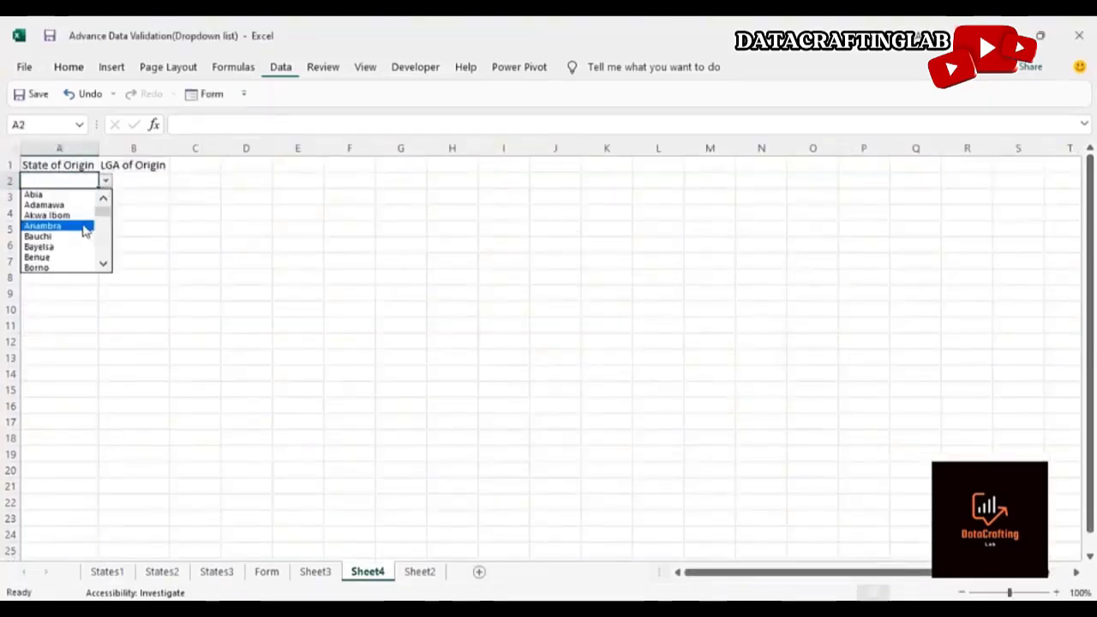
pyautogui.click(82, 226)
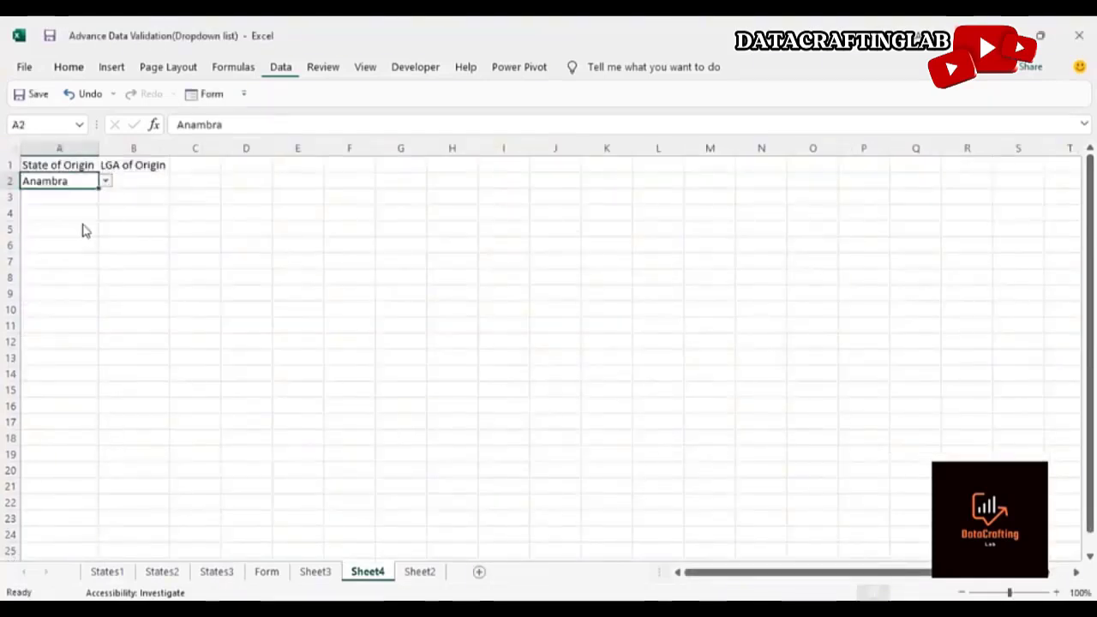
# Start an OFFSET formula in B2 with the absolute reference States3!$A$1 as its anchor
pyautogui.click(132, 180)
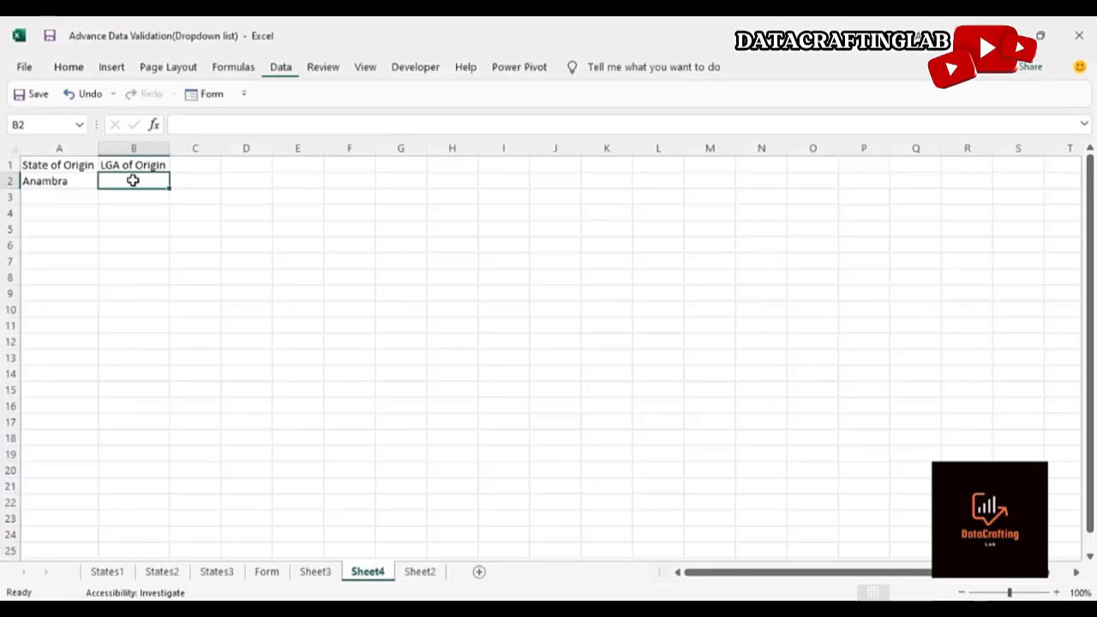
pyautogui.write('=')
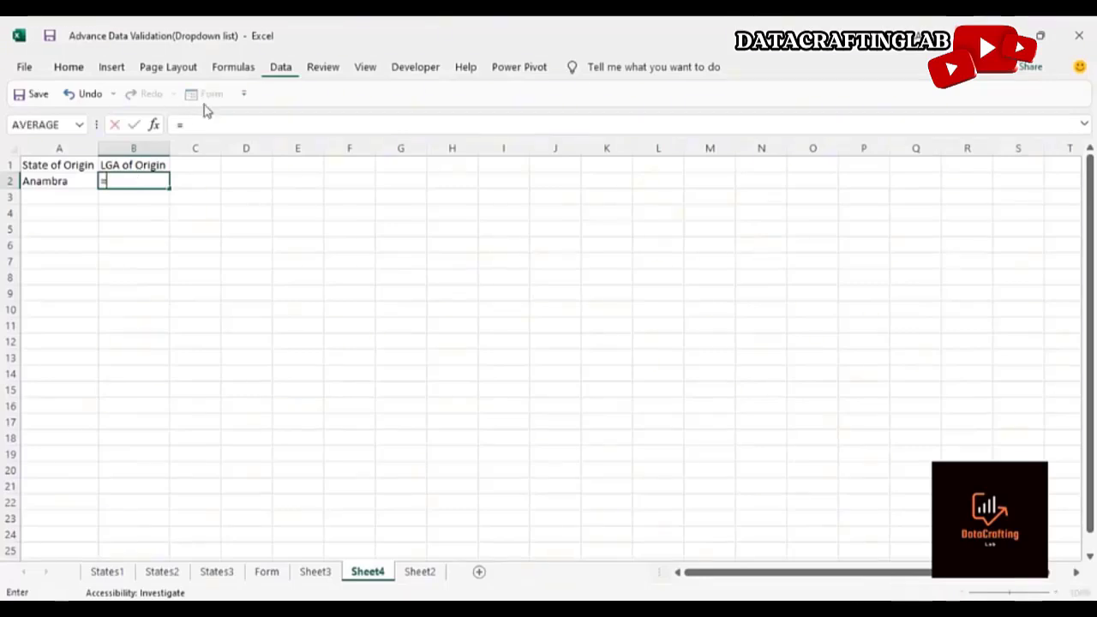
pyautogui.write('off')
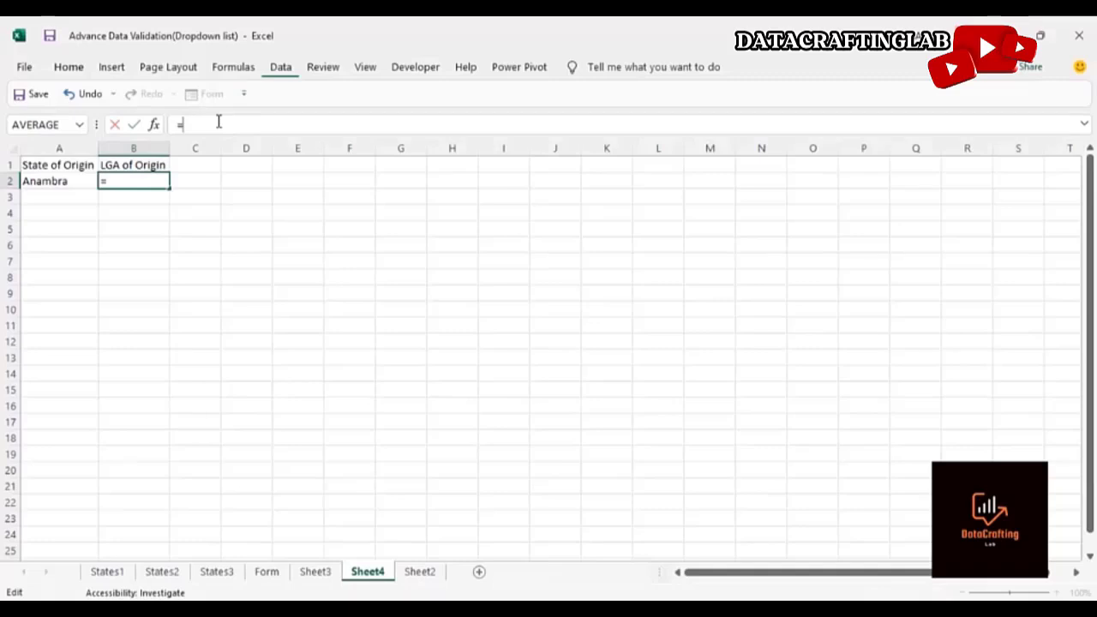
pyautogui.write('set(')
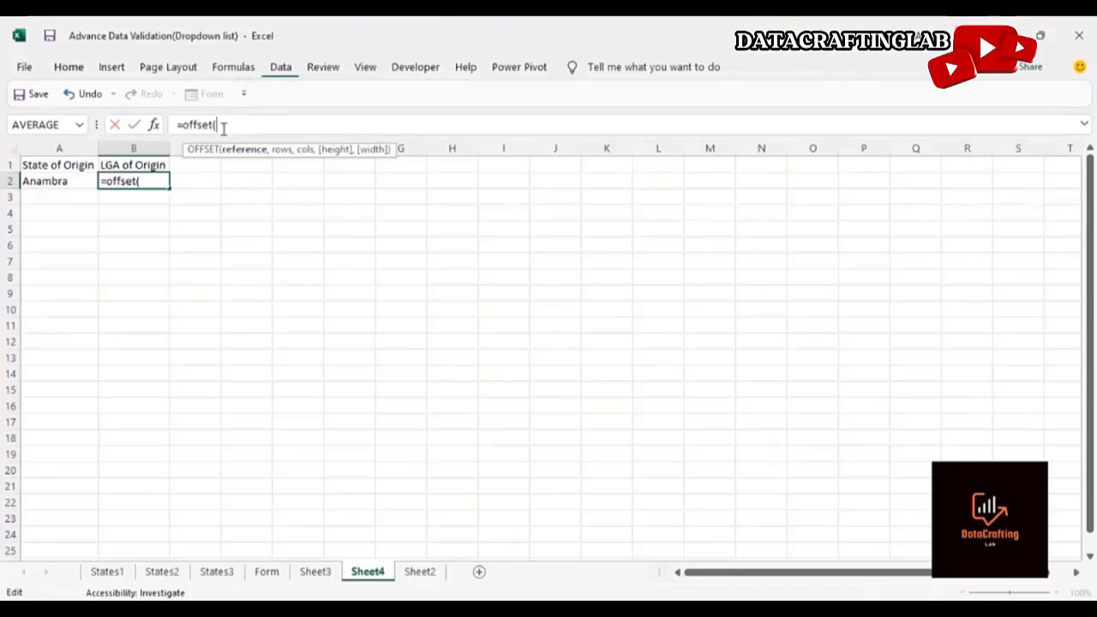
pyautogui.click(217, 571)
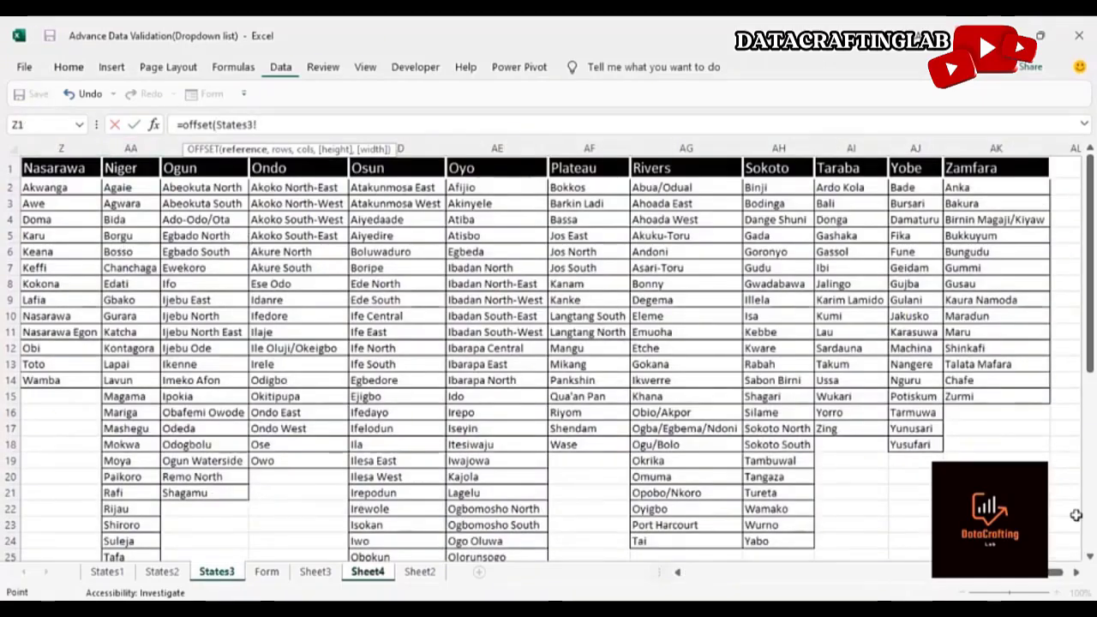
pyautogui.moveTo(992, 573); pyautogui.dragTo(722, 580)
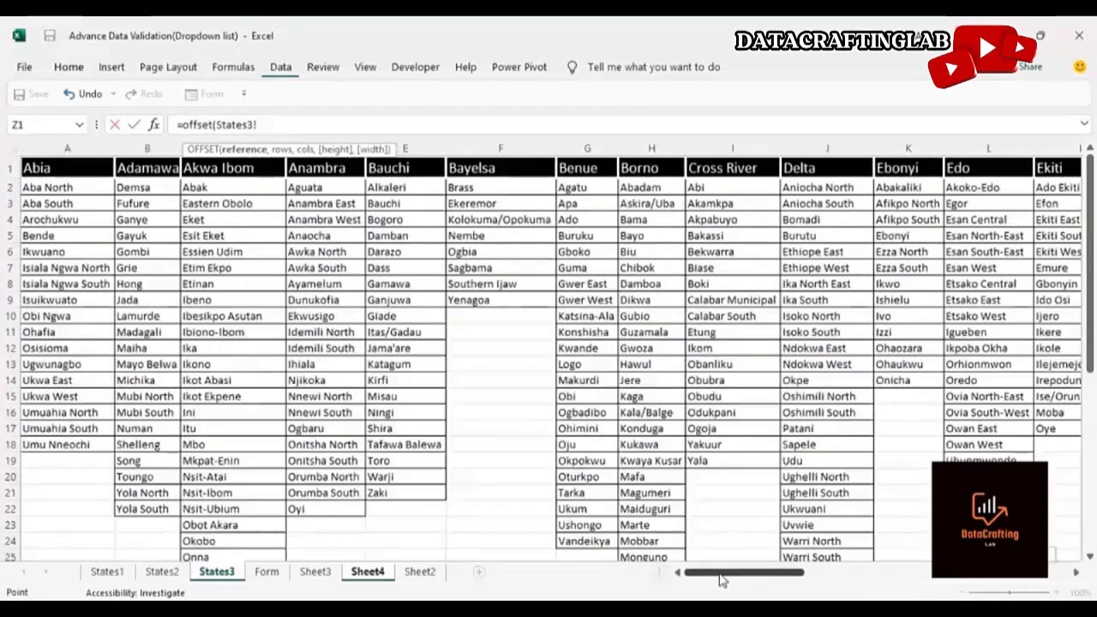
pyautogui.click(75, 169)
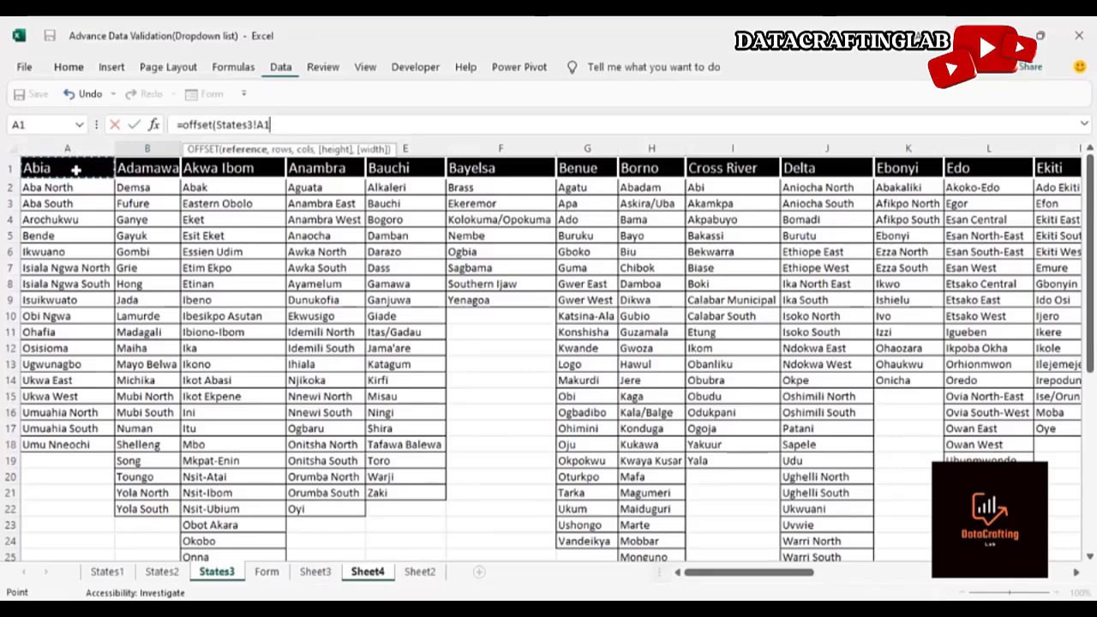
pyautogui.press('F4')
pyautogui.write(',')
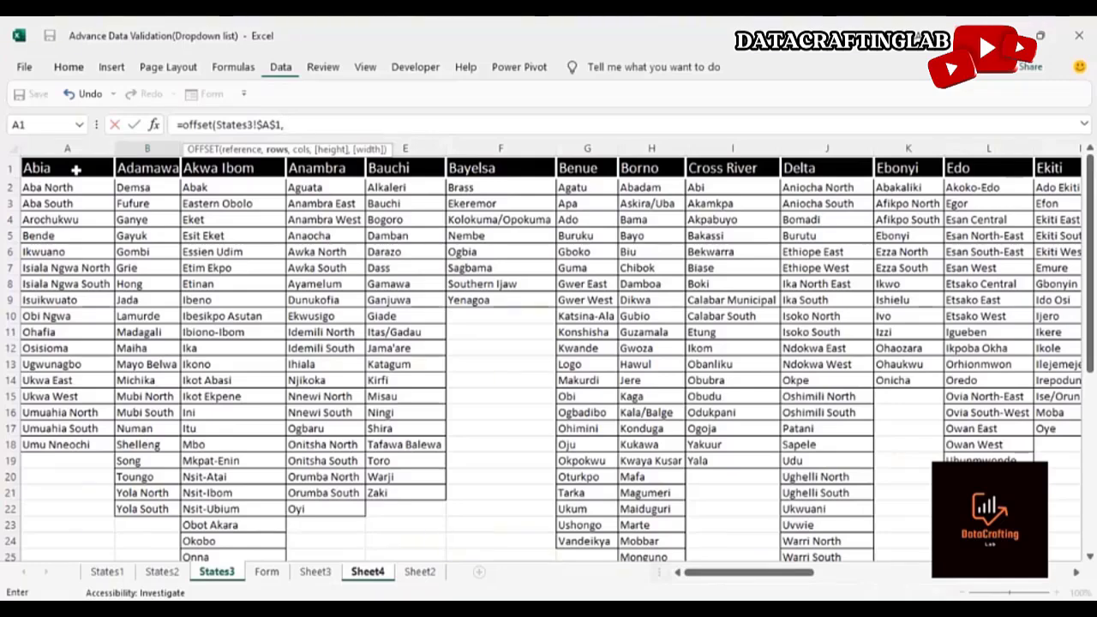
# Continue the formula with rows 1 and a MATCH of Sheet4!$A$2 in States3!$A$1:$AK$1 with match type 0
pyautogui.write('1,')
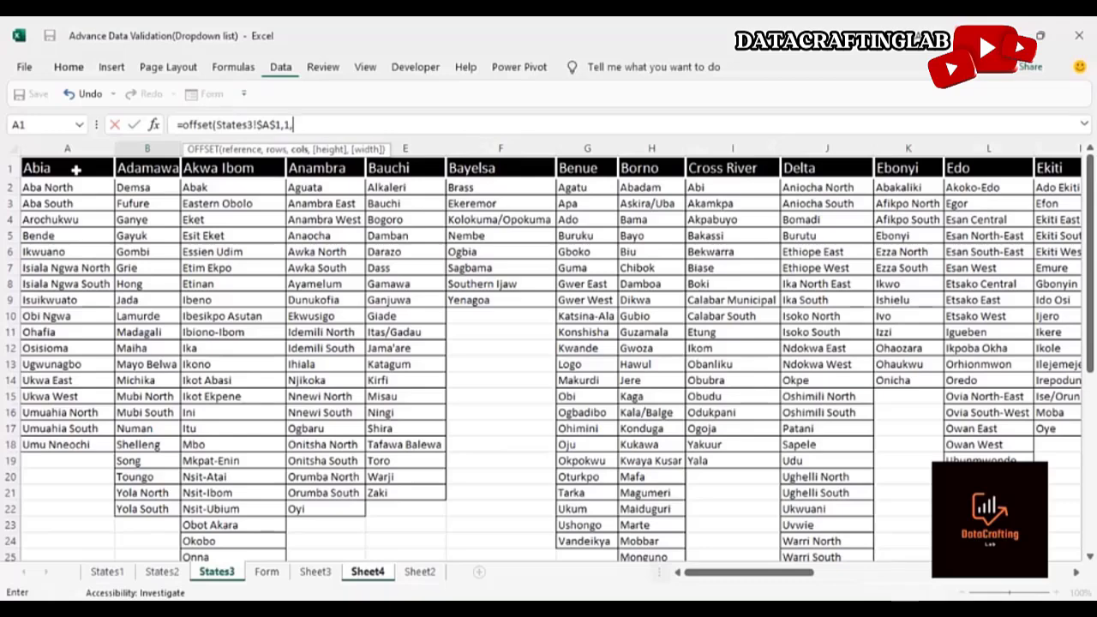
pyautogui.write('mat')
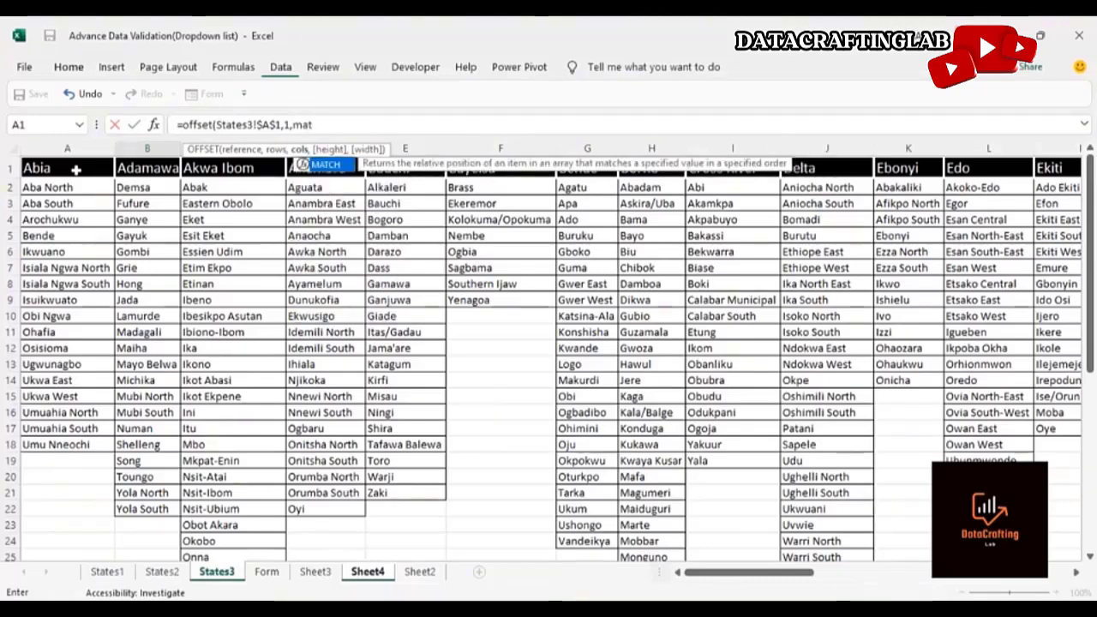
pyautogui.write('ch')
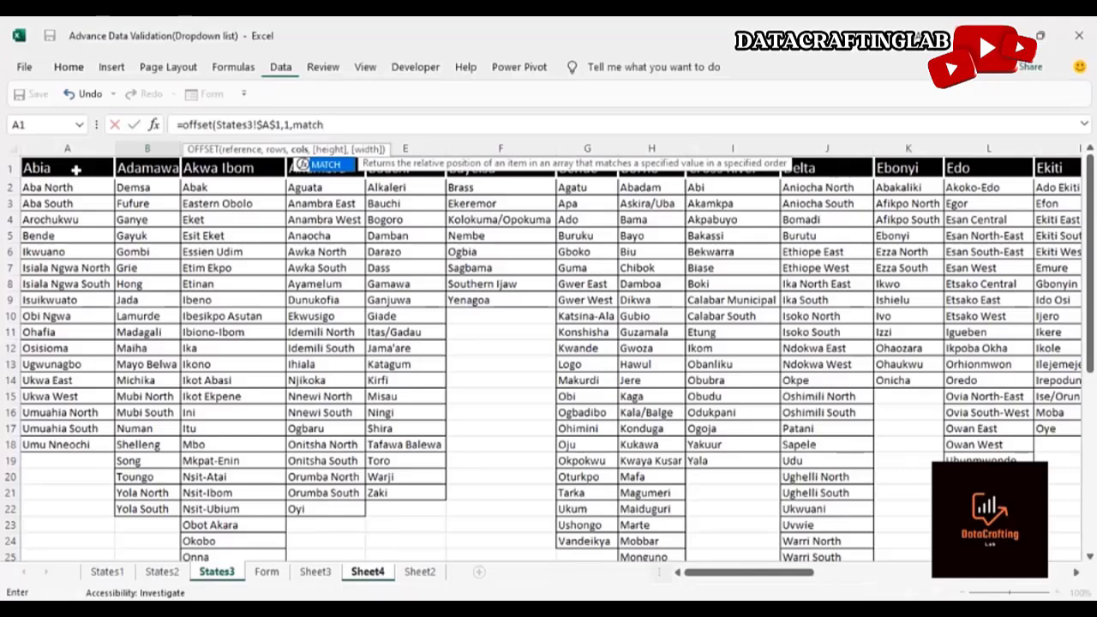
pyautogui.write('(')
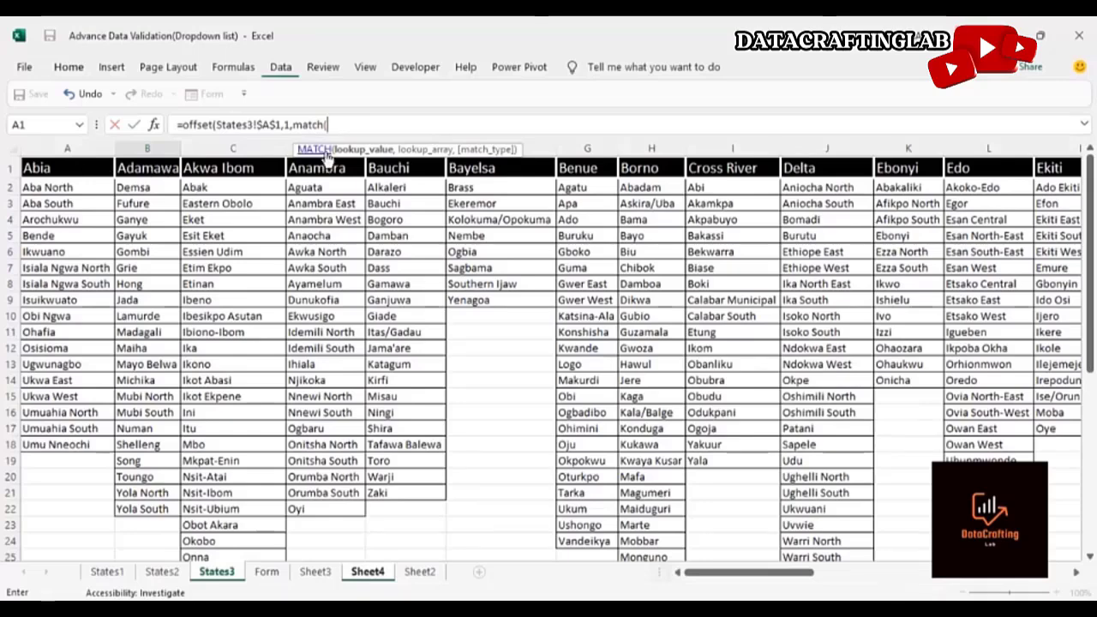
pyautogui.click(382, 573)
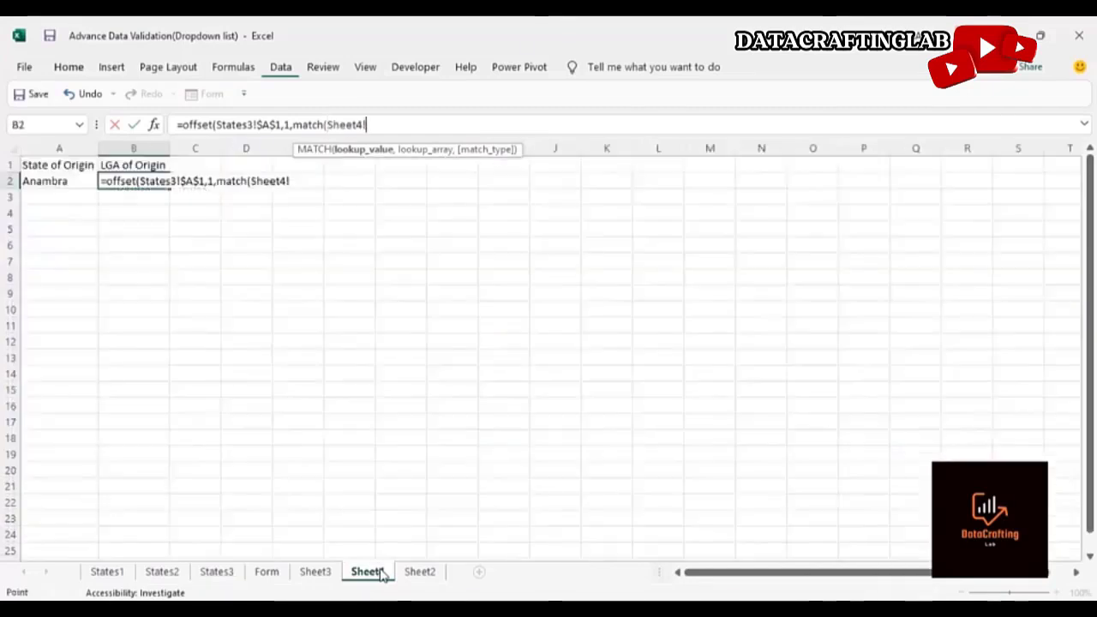
pyautogui.click(77, 182)
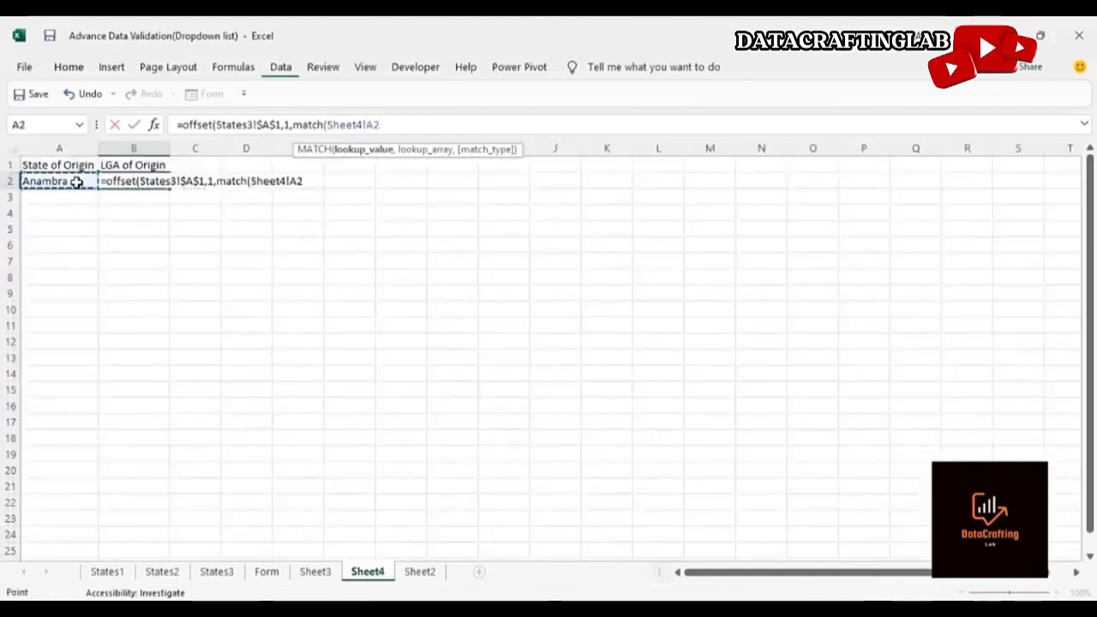
pyautogui.press('F4')
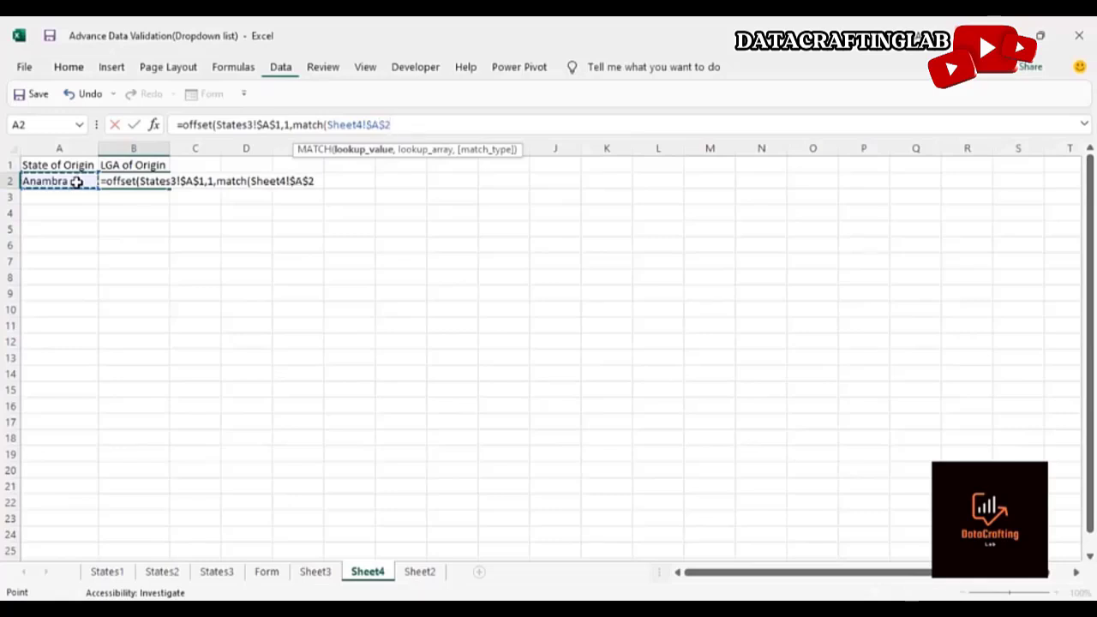
pyautogui.write(',')
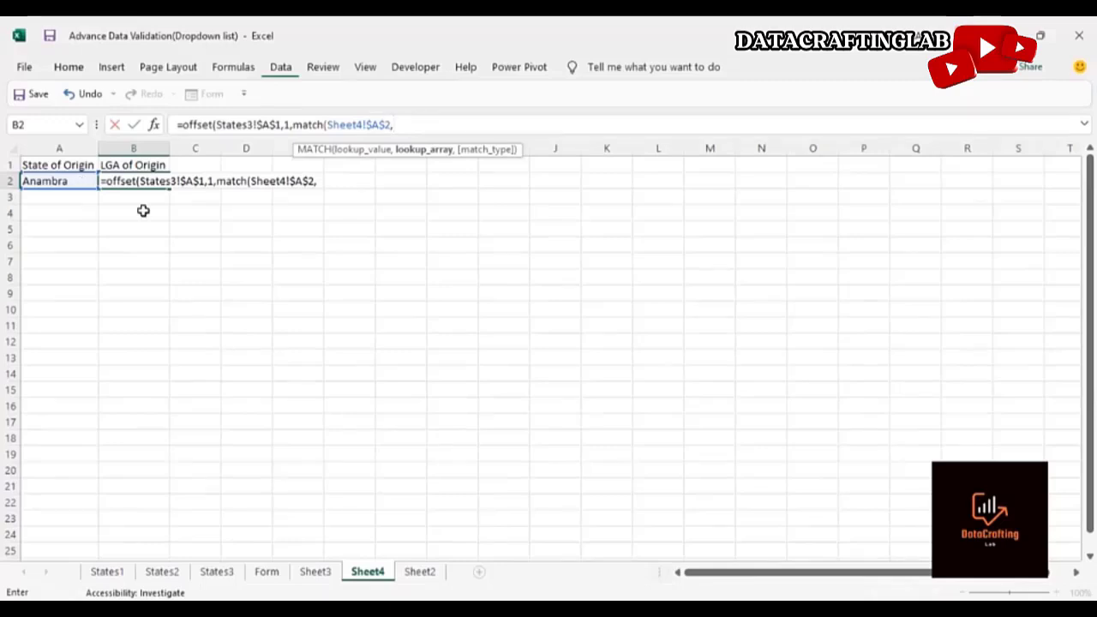
pyautogui.click(226, 572)
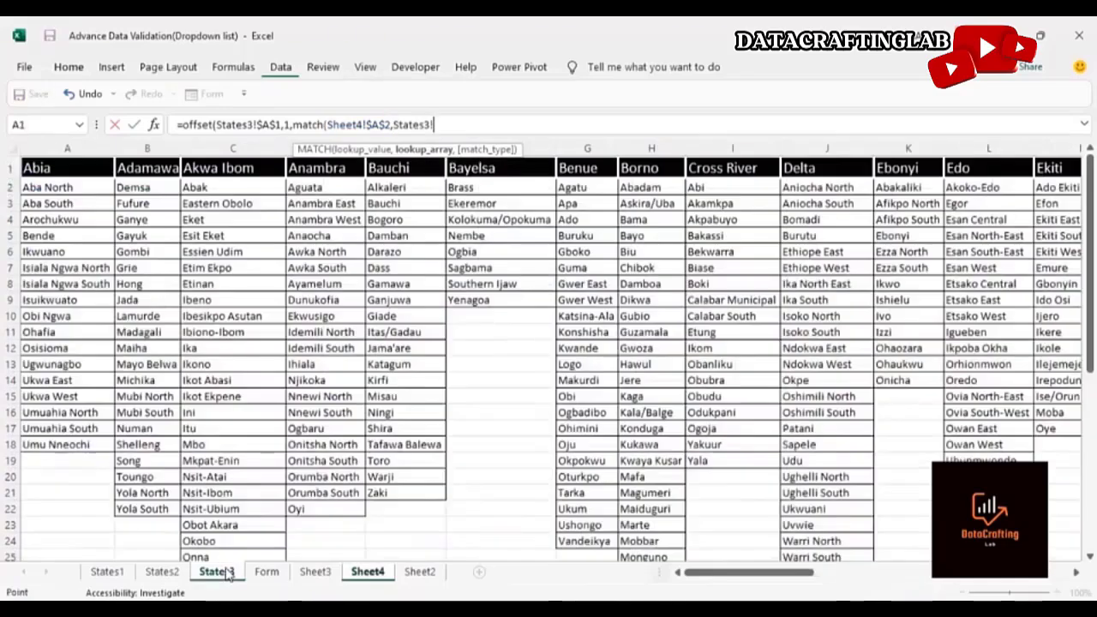
pyautogui.click(55, 168)
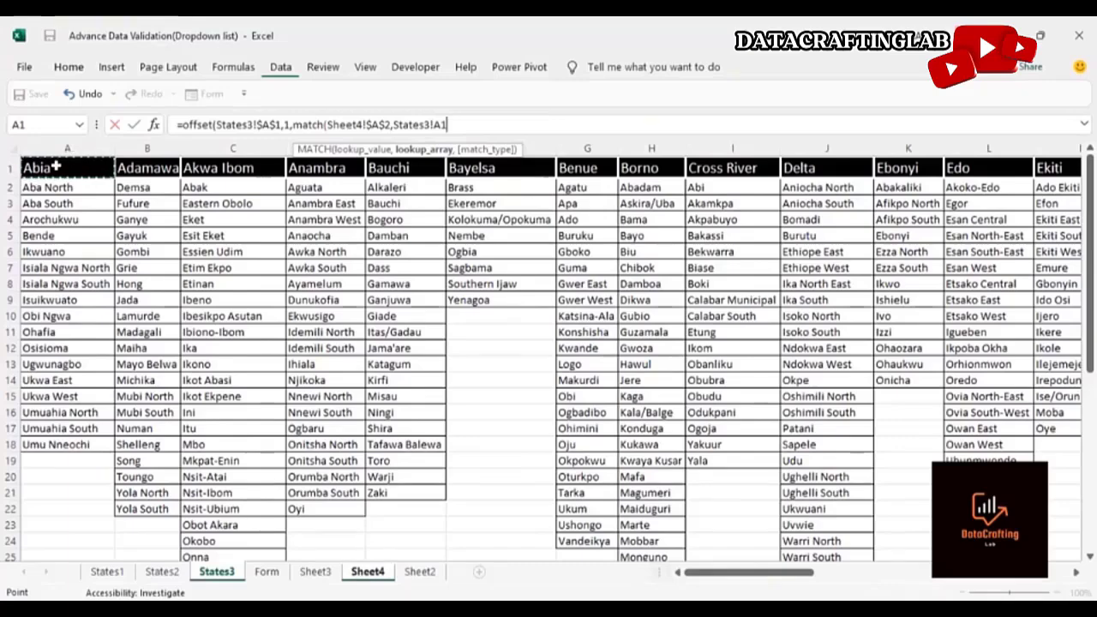
pyautogui.hotkey('ctrl', 'shift', 'Right')
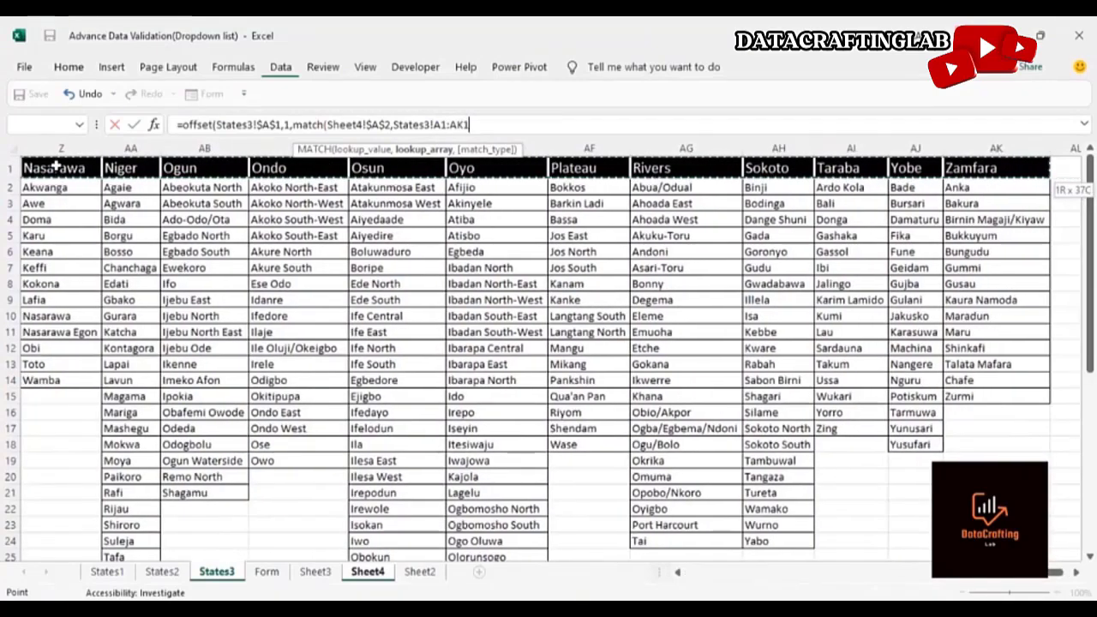
pyautogui.press('F4')
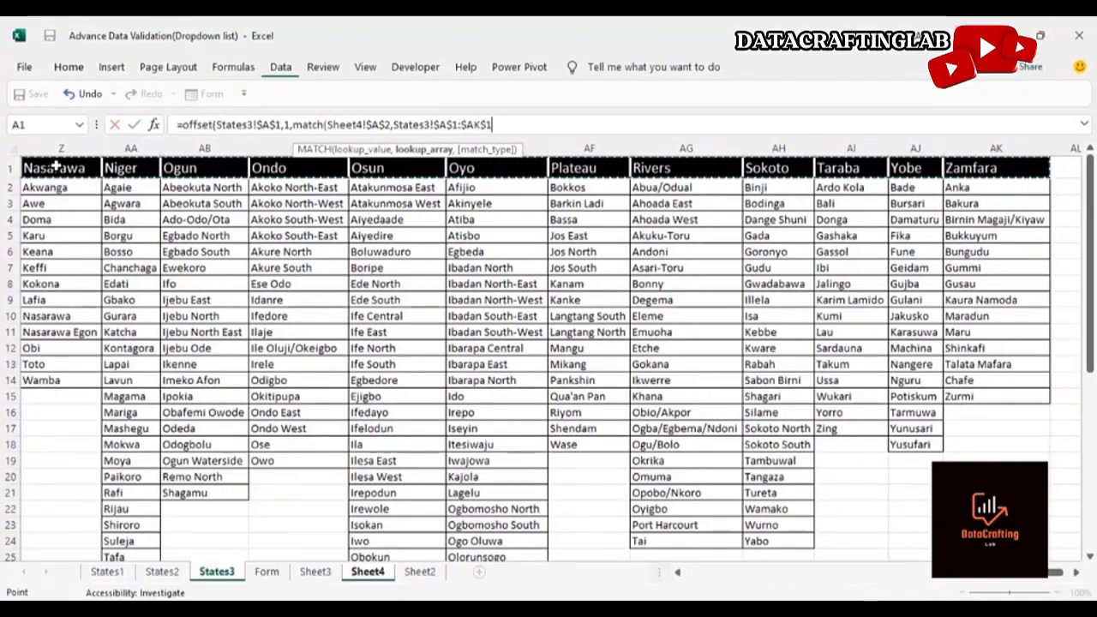
pyautogui.write(',')
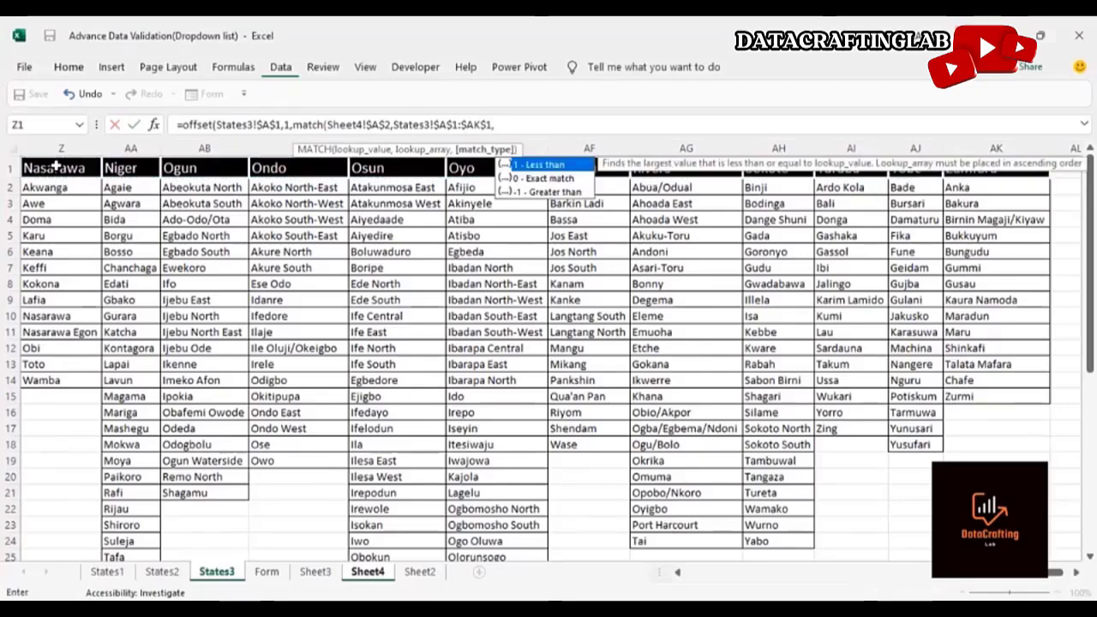
pyautogui.write('0')
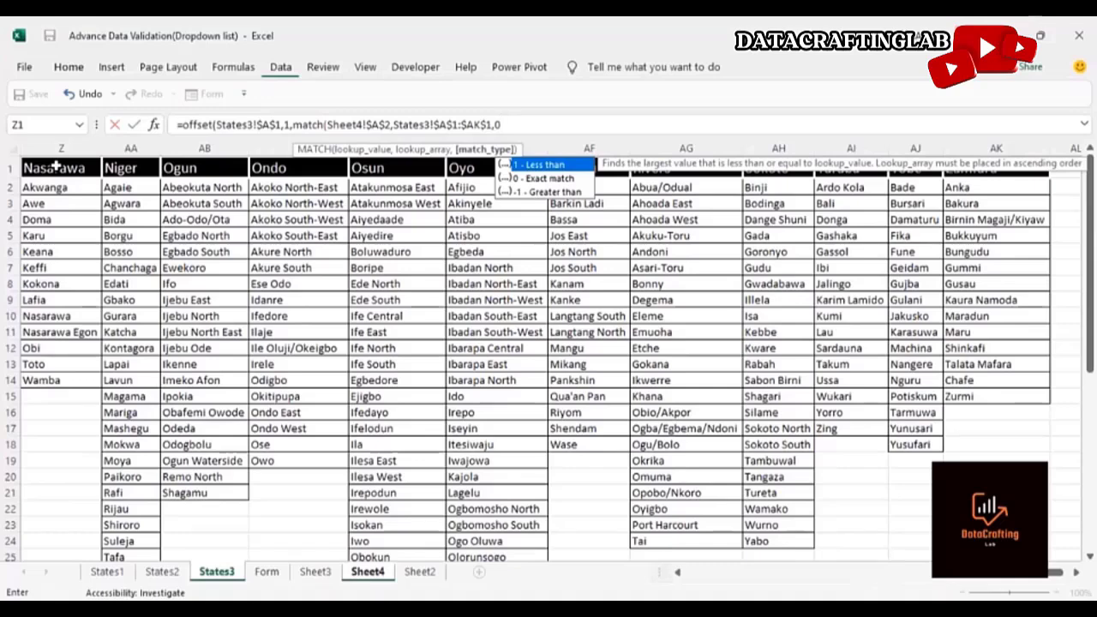
pyautogui.write(')-1')
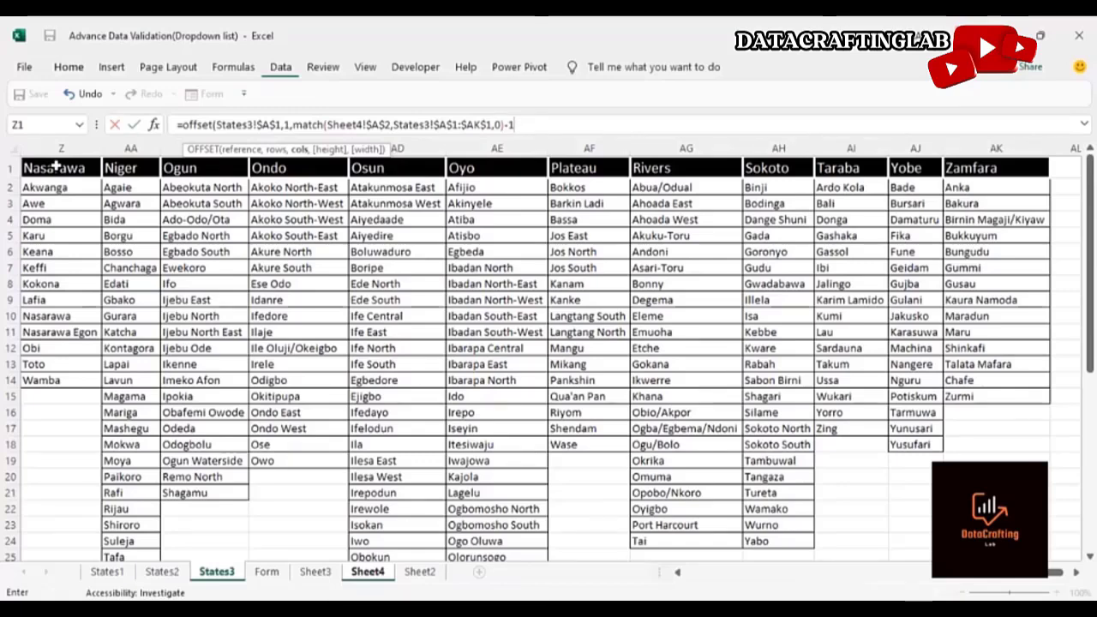
# Complete the OFFSET formula by subtracting 1 from the MATCH, adding height 44 and width 1, and enter it
pyautogui.write(',')
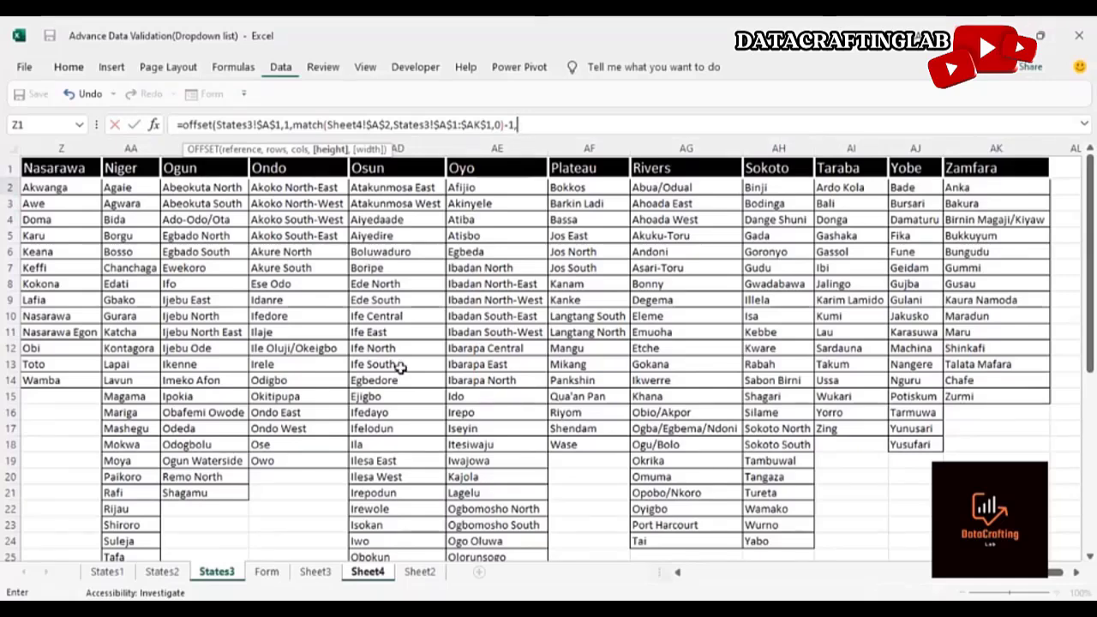
pyautogui.write('44,')
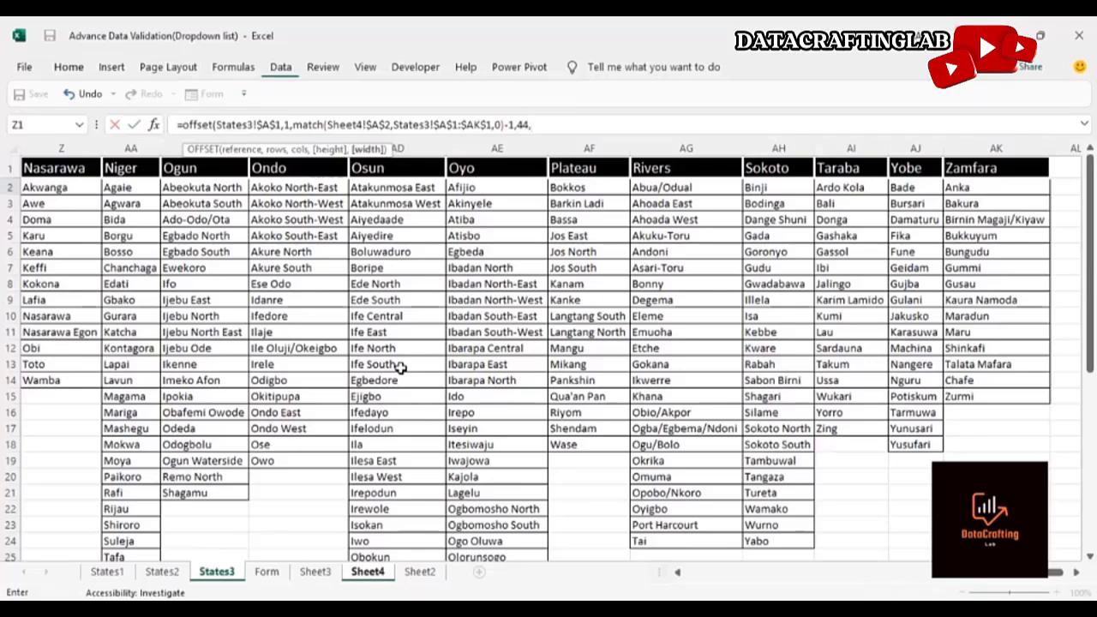
pyautogui.write('1')
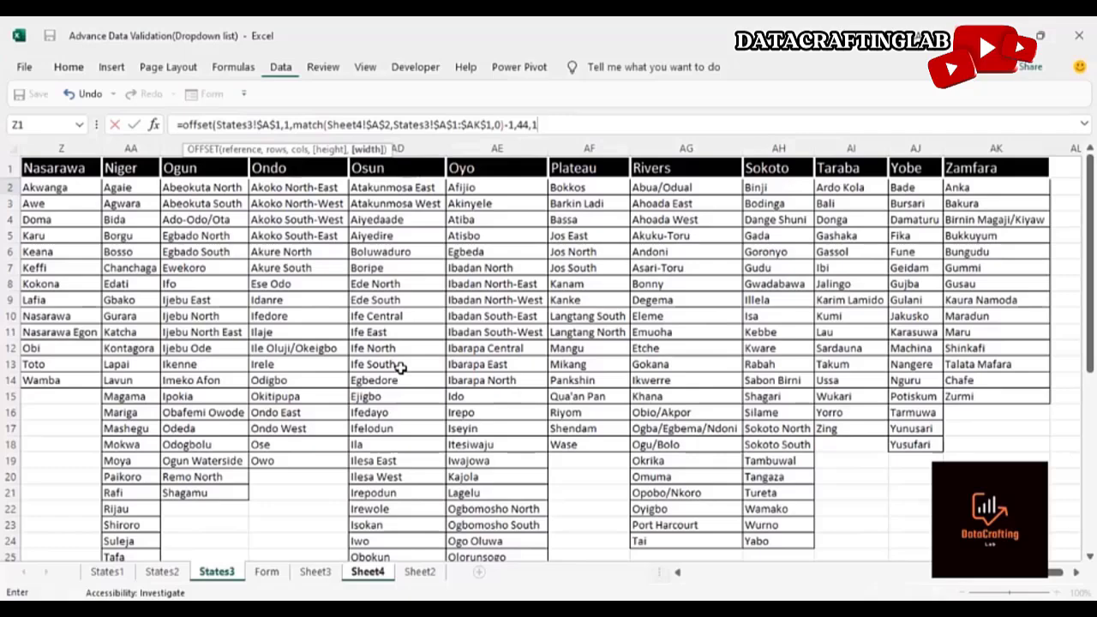
pyautogui.write(')')
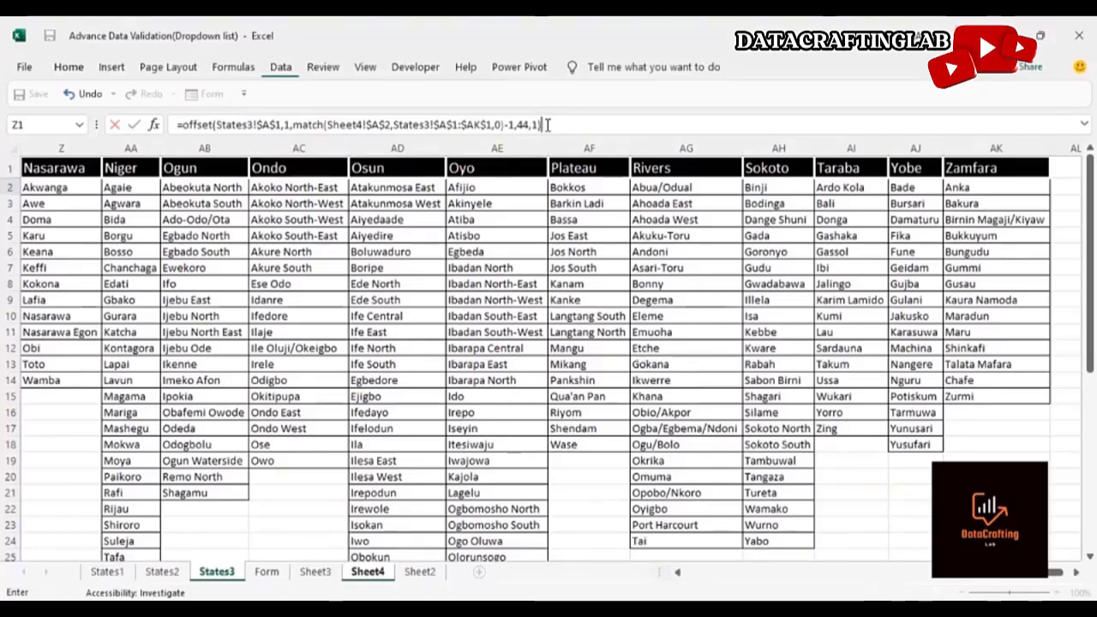
pyautogui.press('Return')
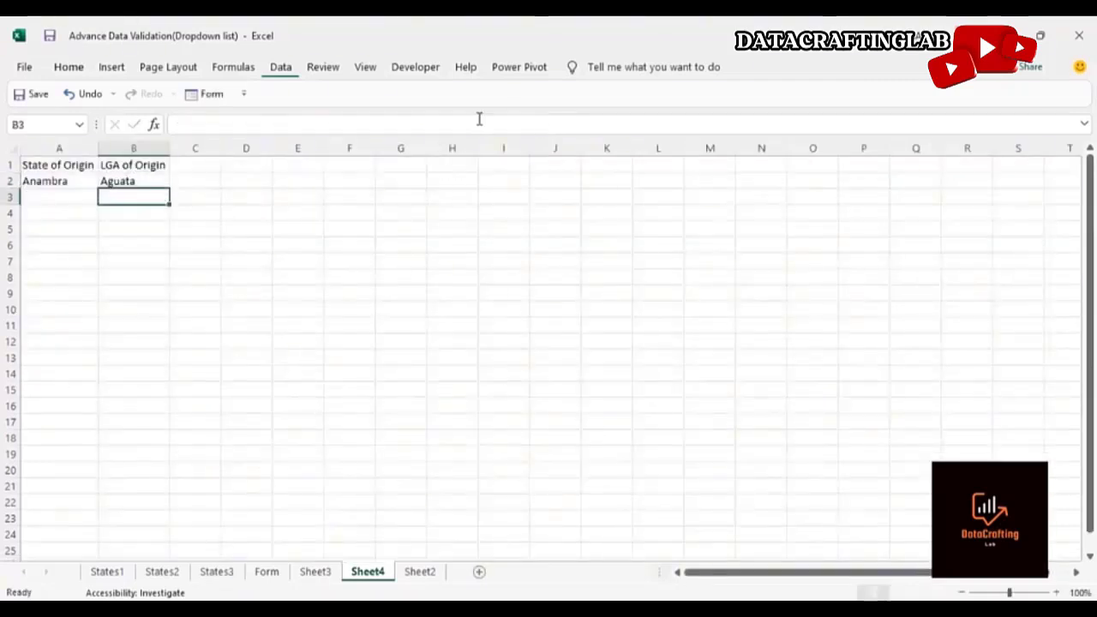
# Compare B2's result and formula with the Anambra column on the States3 sheet
pyautogui.click(45, 181)
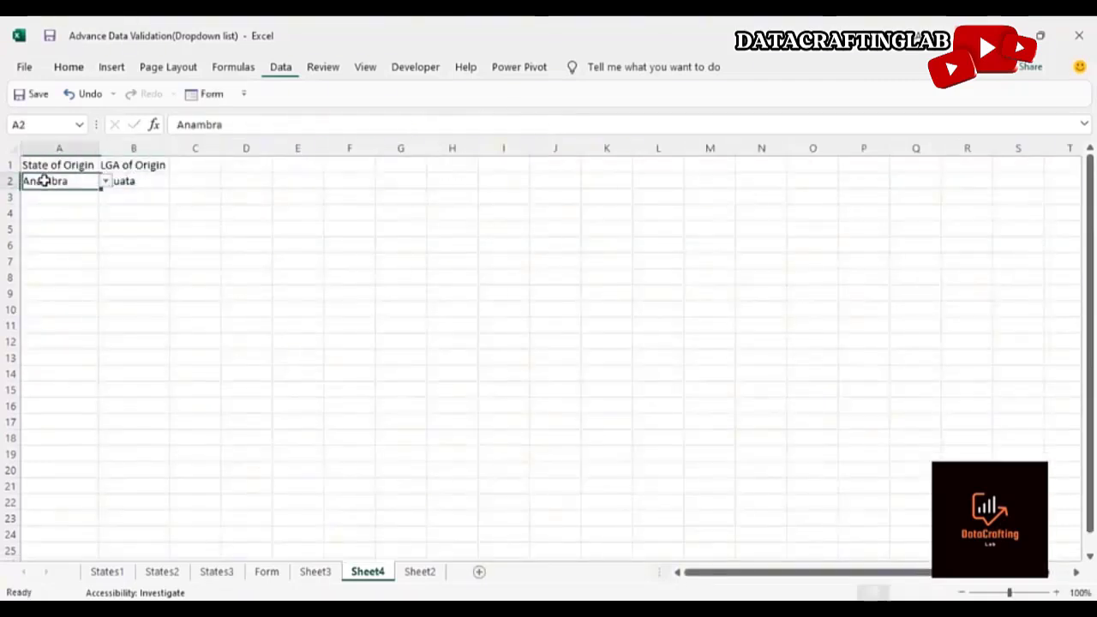
pyautogui.click(133, 183)
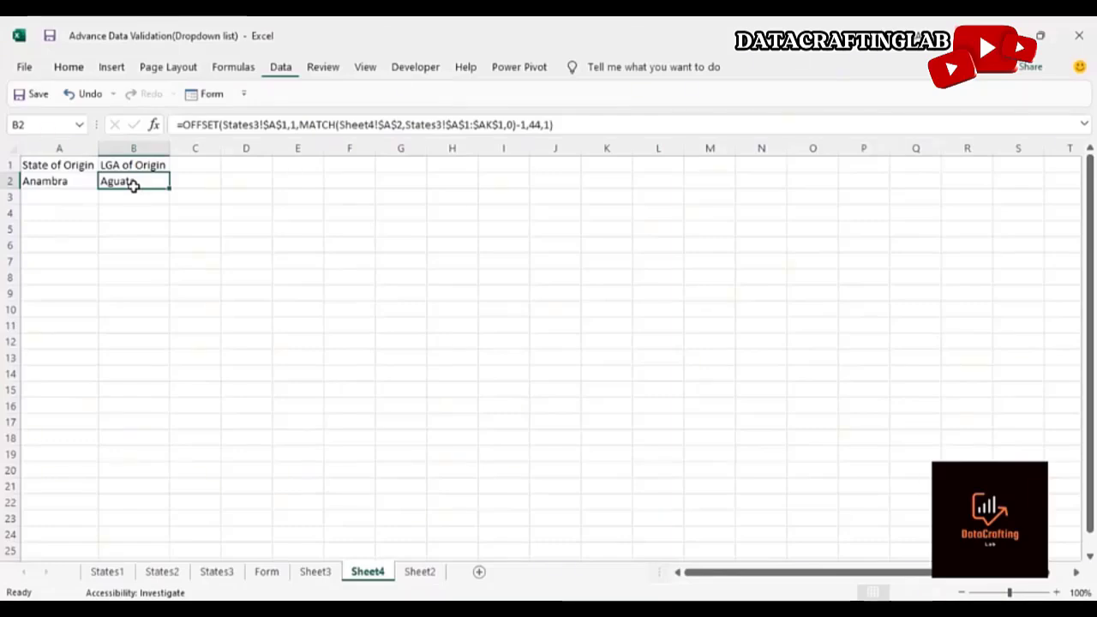
pyautogui.click(224, 574)
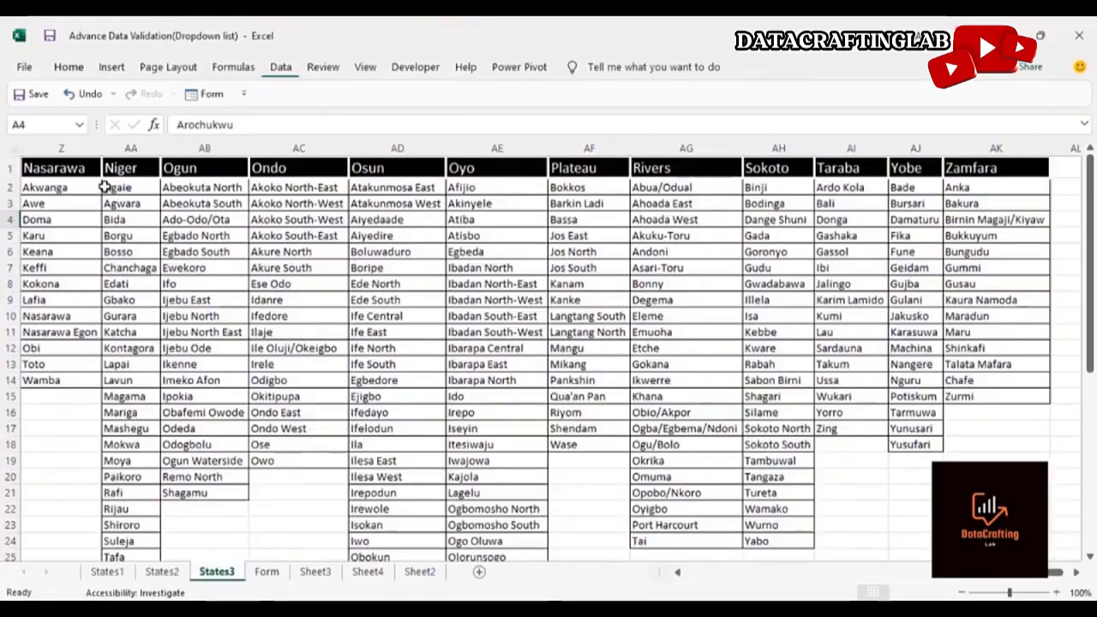
pyautogui.click(88, 169)
pyautogui.hotkey('ctrl', 'Home')
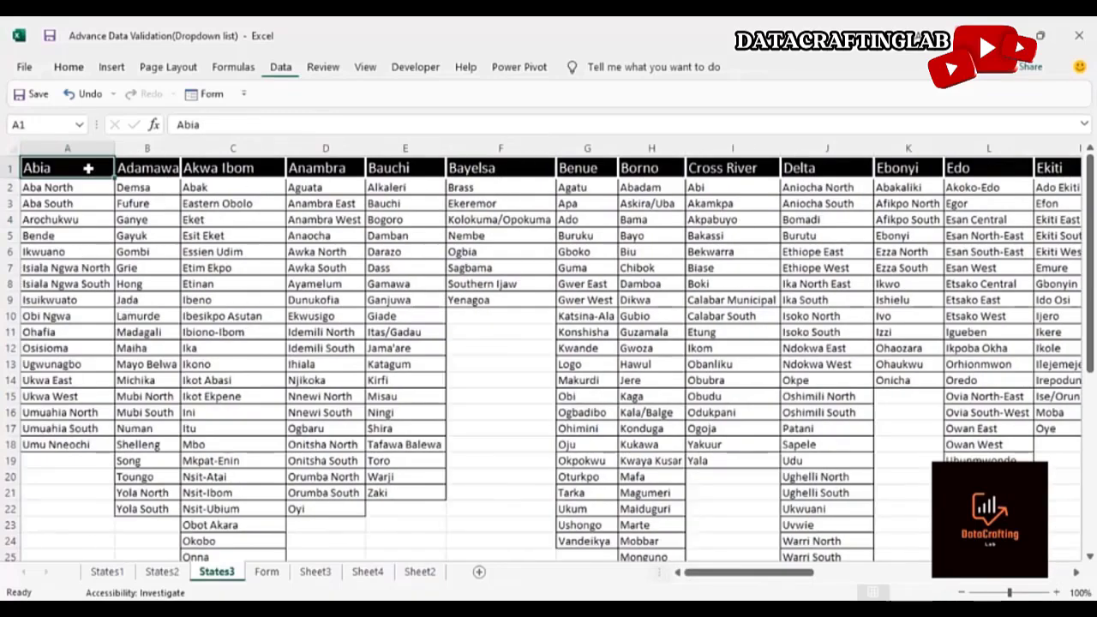
pyautogui.click(340, 188)
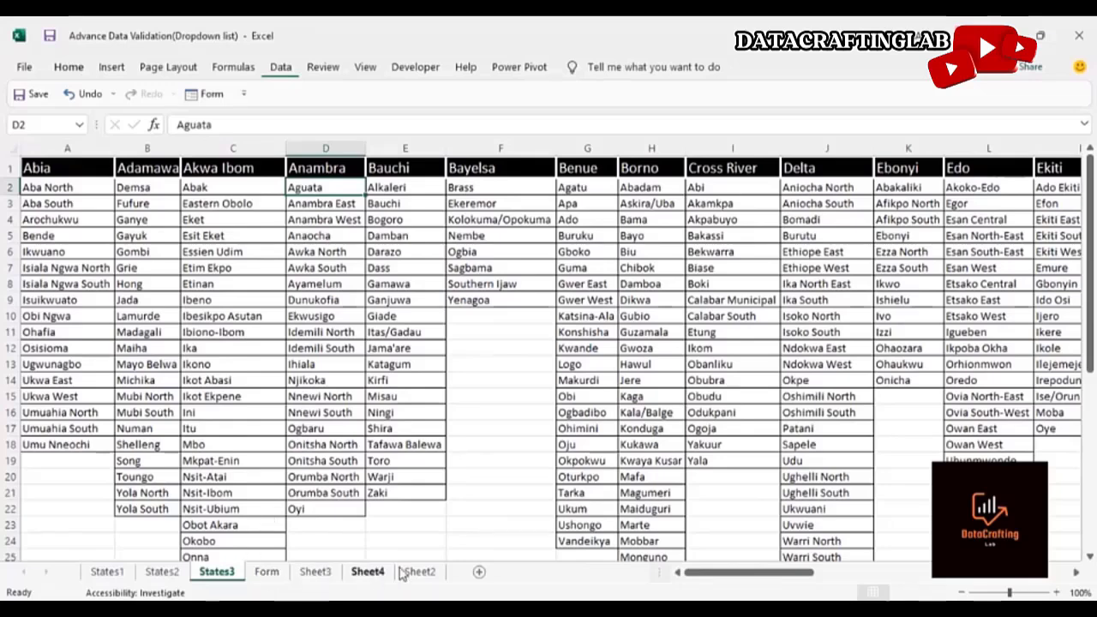
pyautogui.click(368, 572)
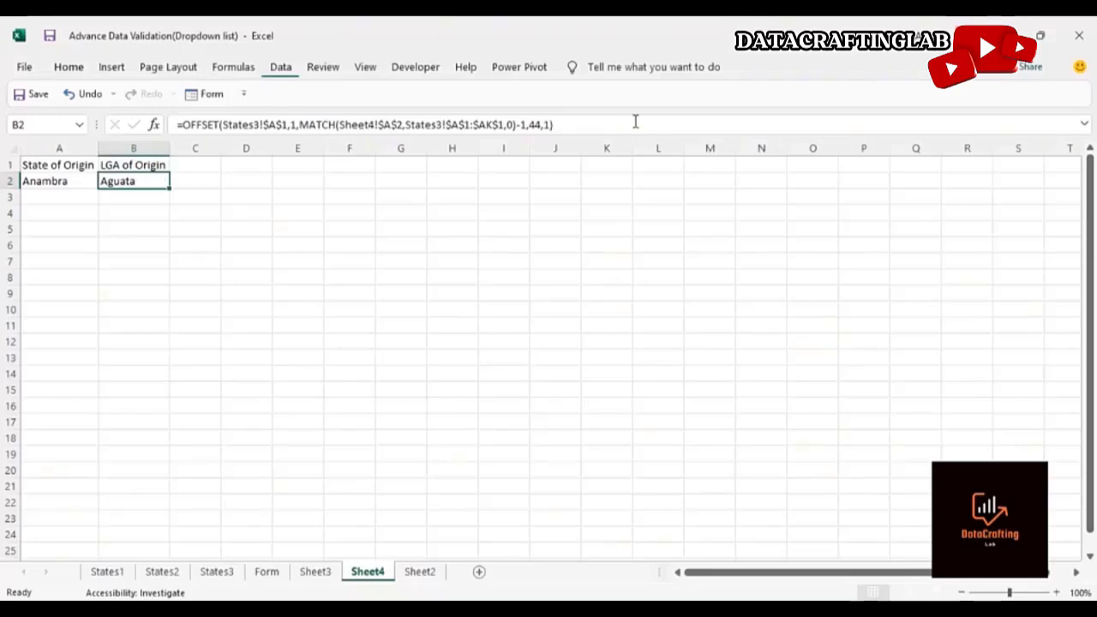
# Select the entire OFFSET formula text of B2 and clear the cell's contents
pyautogui.click(565, 124)
pyautogui.moveTo(564, 124); pyautogui.dragTo(439, 114)
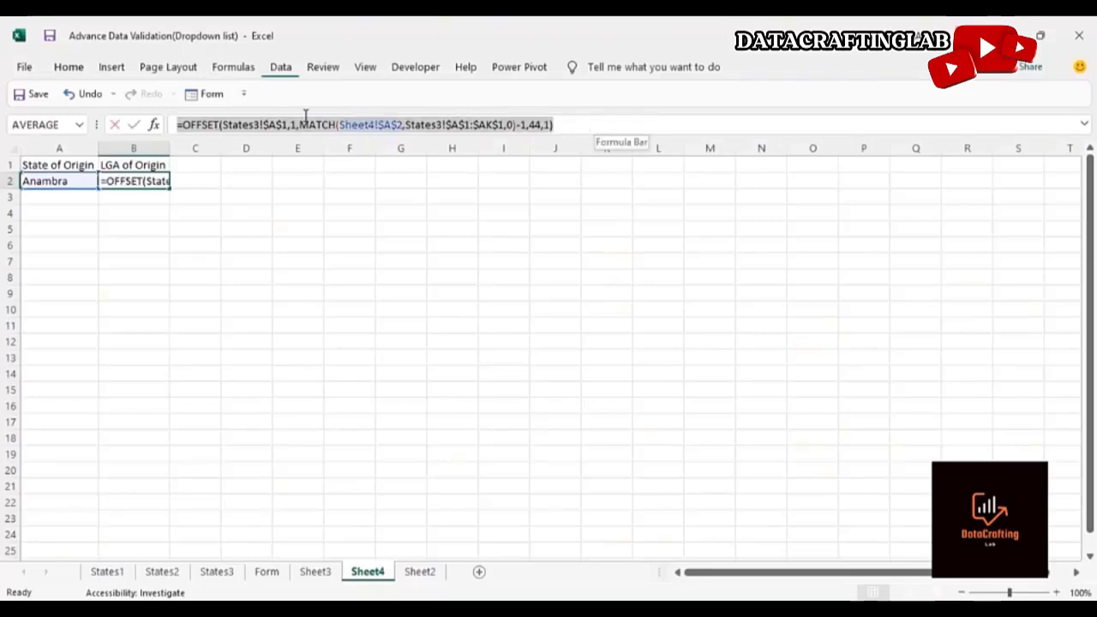
pyautogui.moveTo(306, 114); pyautogui.dragTo(192, 127)
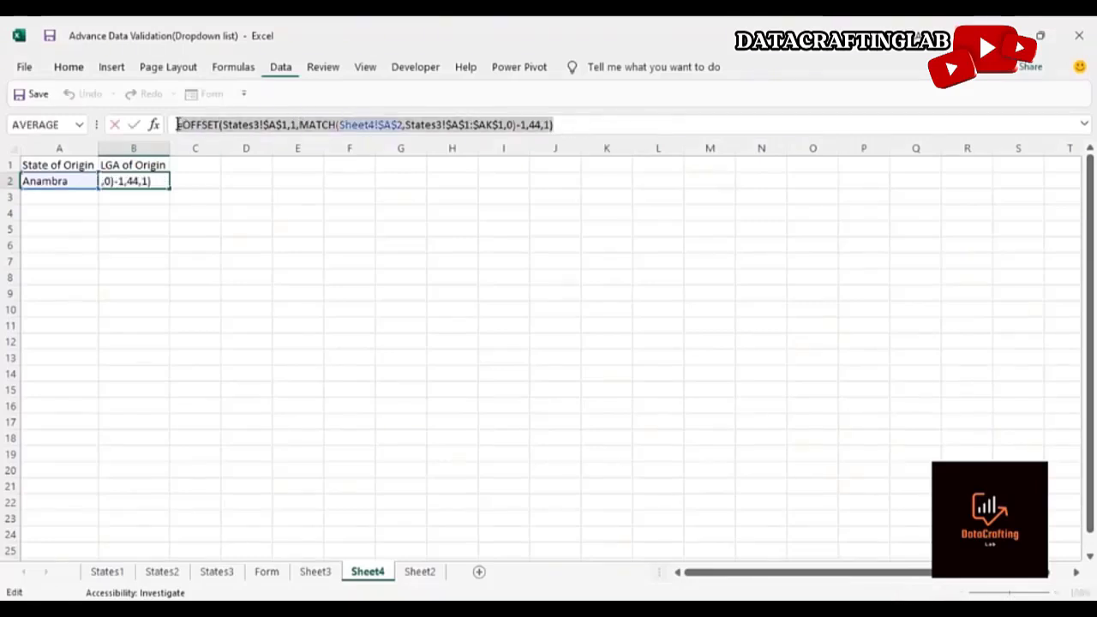
pyautogui.press('BackSpace')
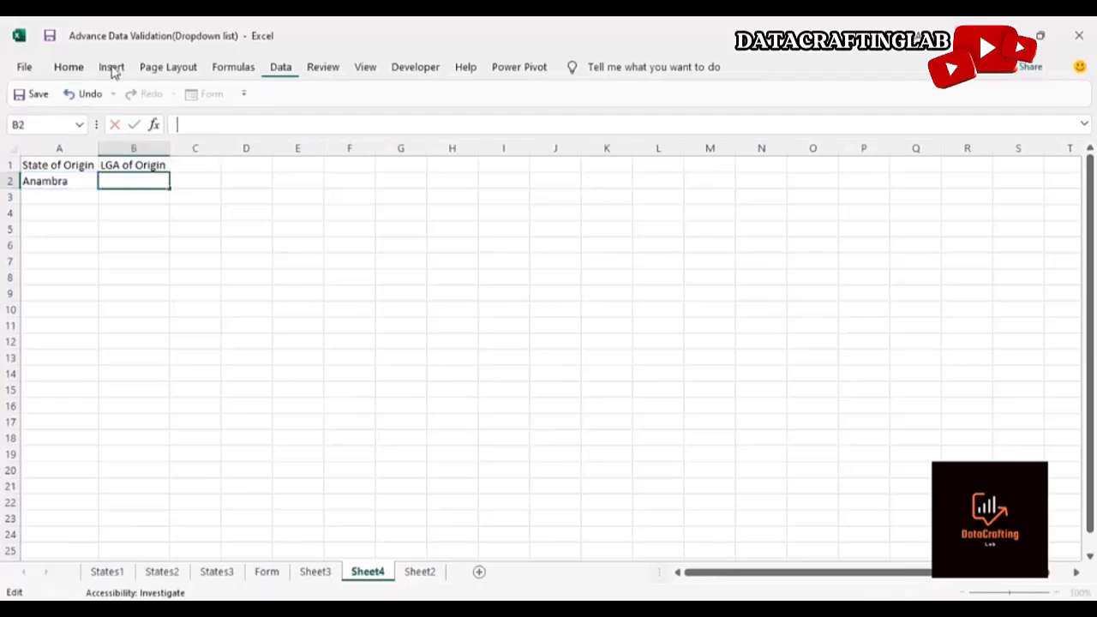
pyautogui.click(137, 228)
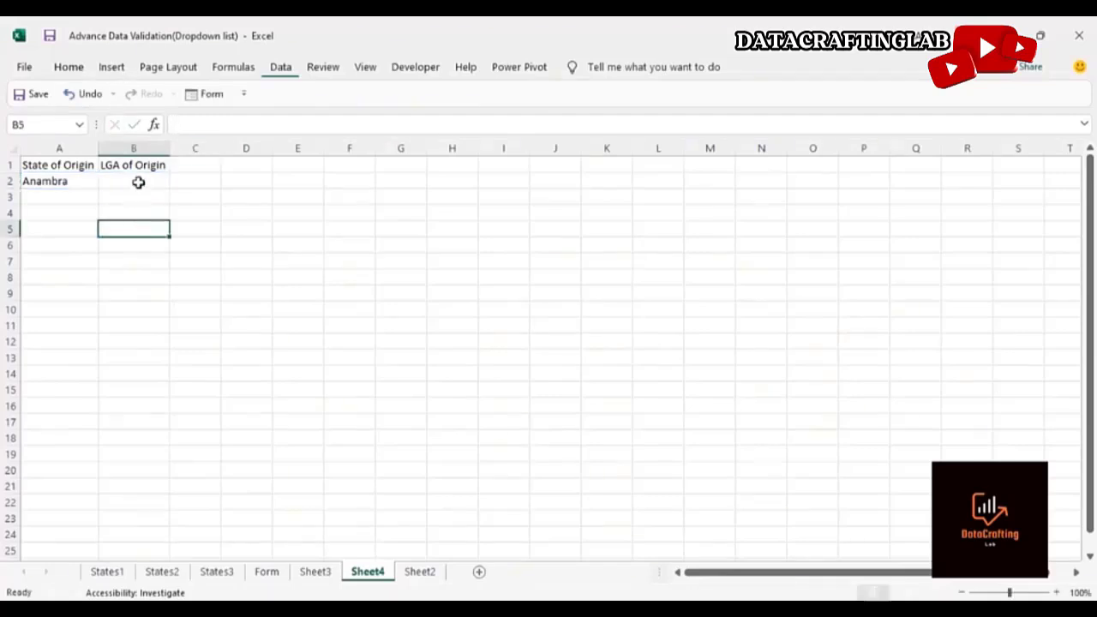
pyautogui.click(138, 183)
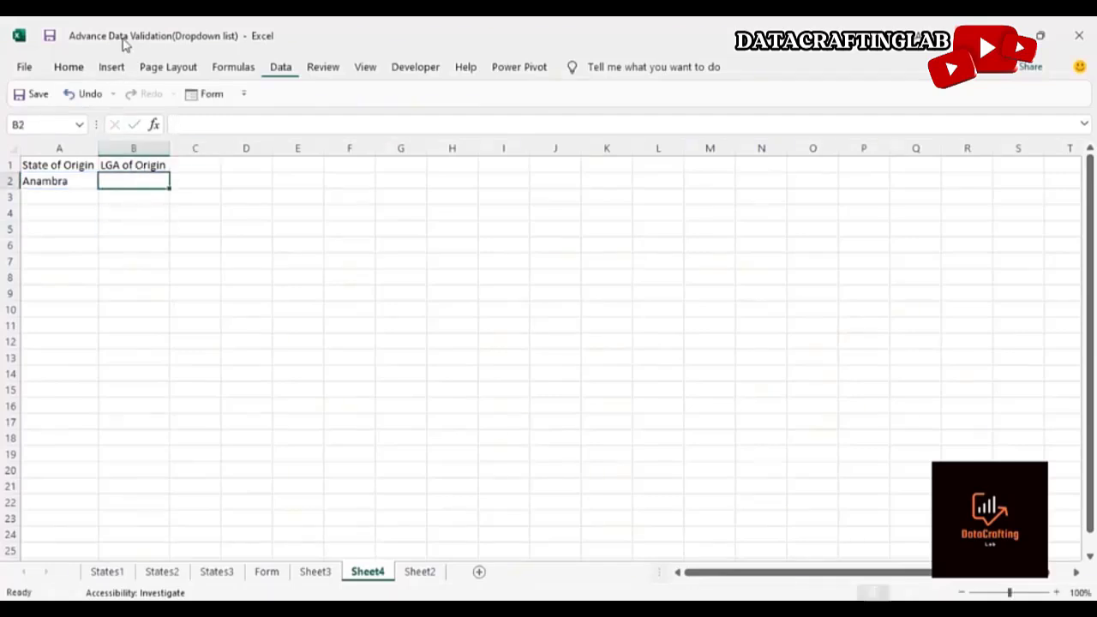
# Apply list data validation to B2 with the copied OFFSET formula pasted as the source
pyautogui.click(287, 73)
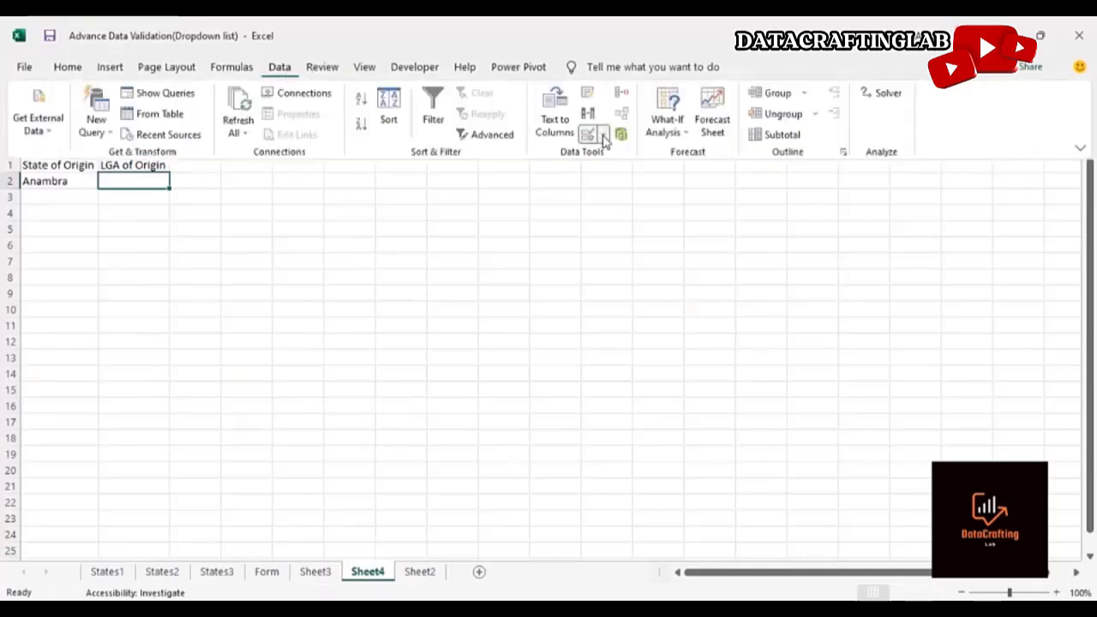
pyautogui.click(599, 136)
pyautogui.click(610, 157)
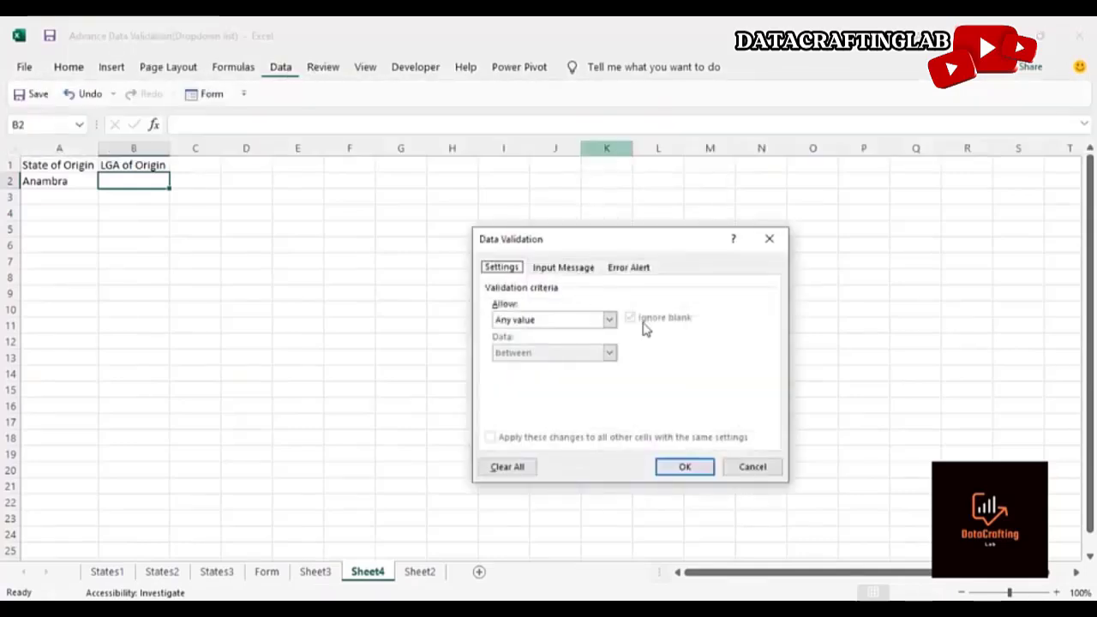
pyautogui.click(609, 319)
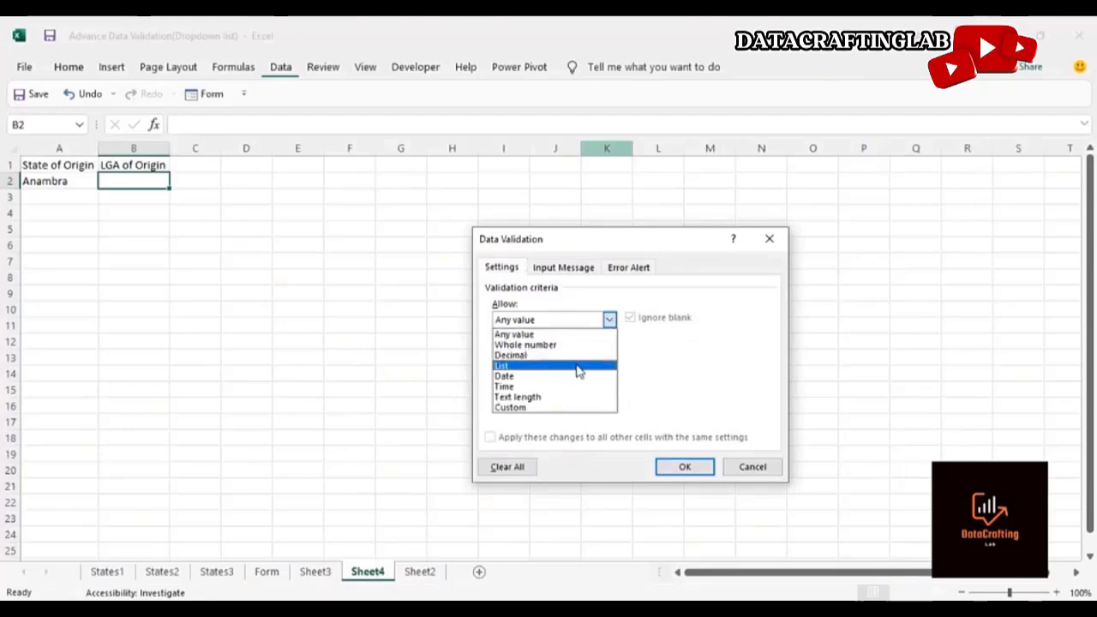
pyautogui.click(578, 367)
pyautogui.click(557, 387)
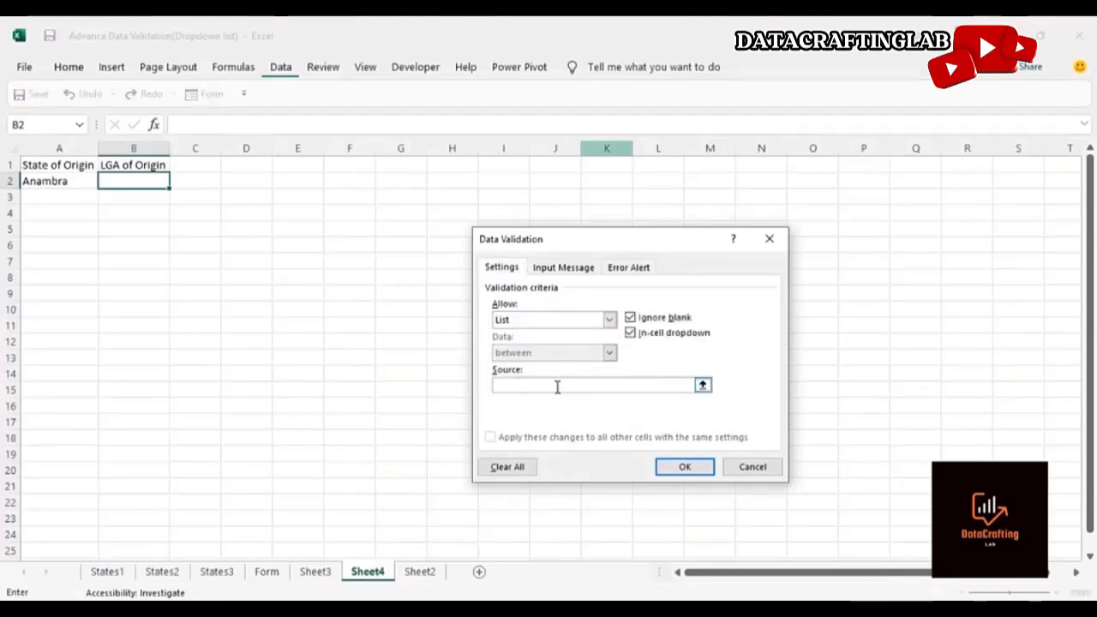
pyautogui.hotkey('ctrl', 'v')
pyautogui.press('Return')
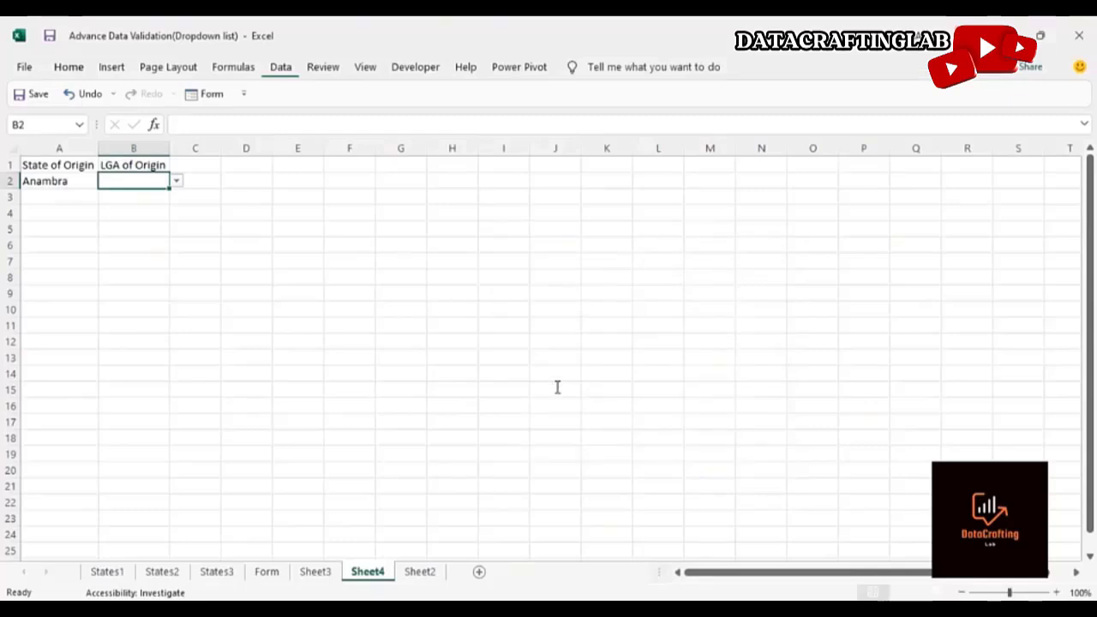
# Open B2's LGA dropdown, scroll to the top of the list and choose Aguata
pyautogui.click(174, 243)
pyautogui.click(142, 177)
pyautogui.click(176, 184)
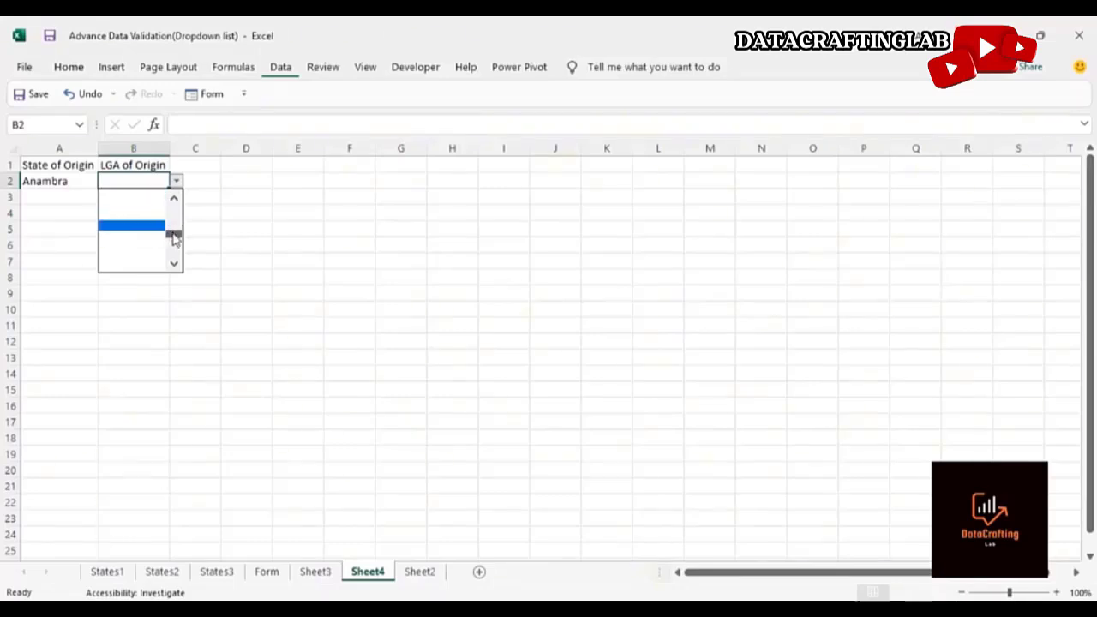
pyautogui.moveTo(173, 237); pyautogui.dragTo(173, 206)
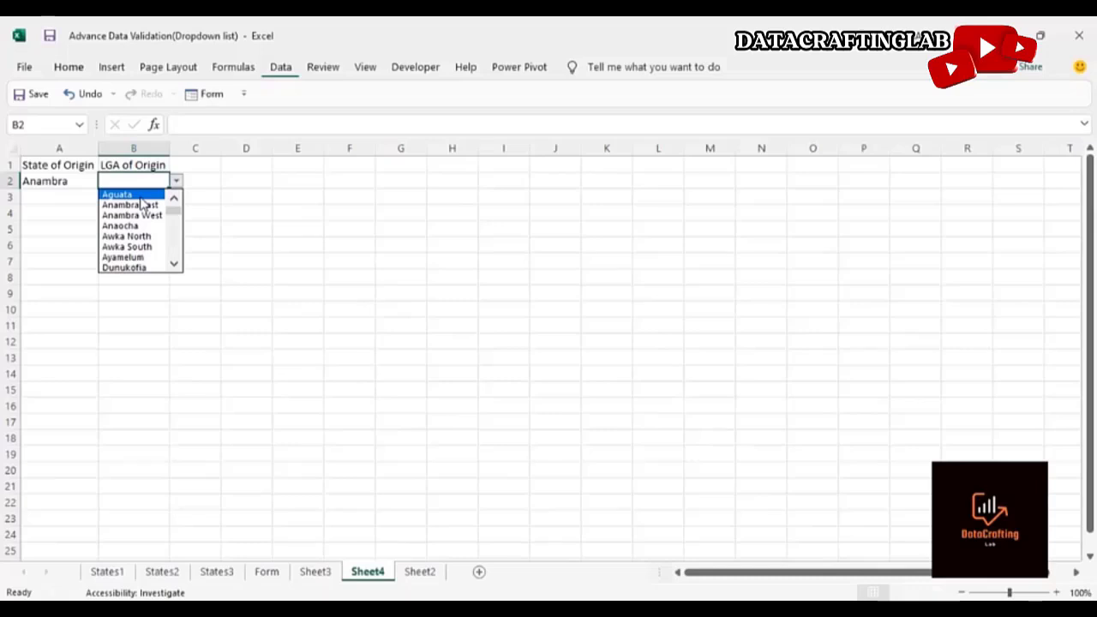
pyautogui.click(141, 197)
# Change the state of origin in A2 to Benue using its dropdown
pyautogui.click(91, 180)
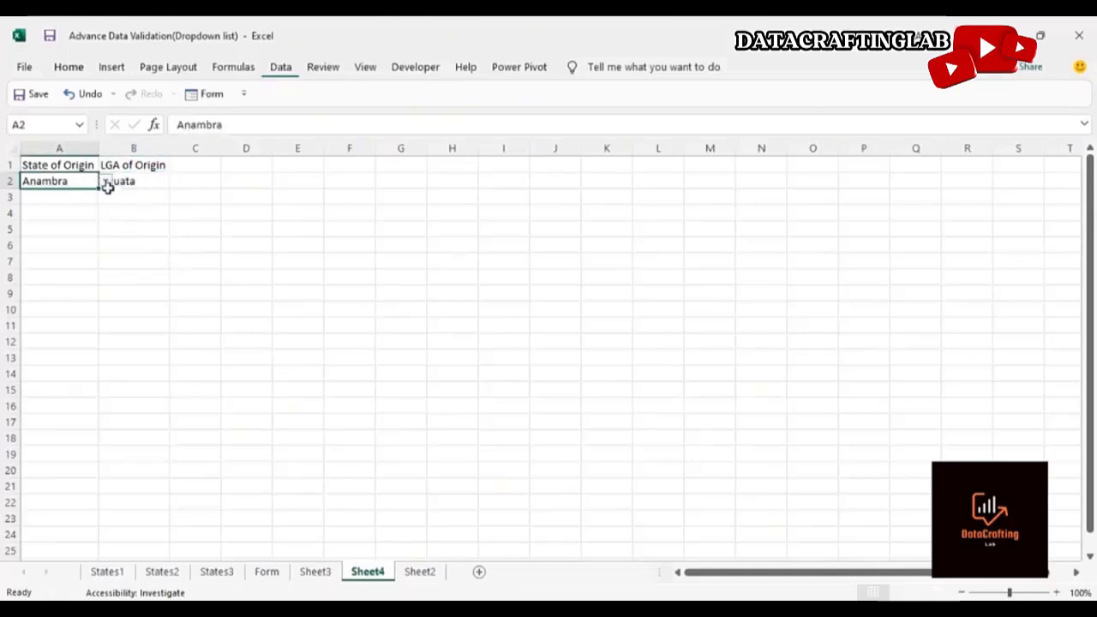
pyautogui.click(104, 181)
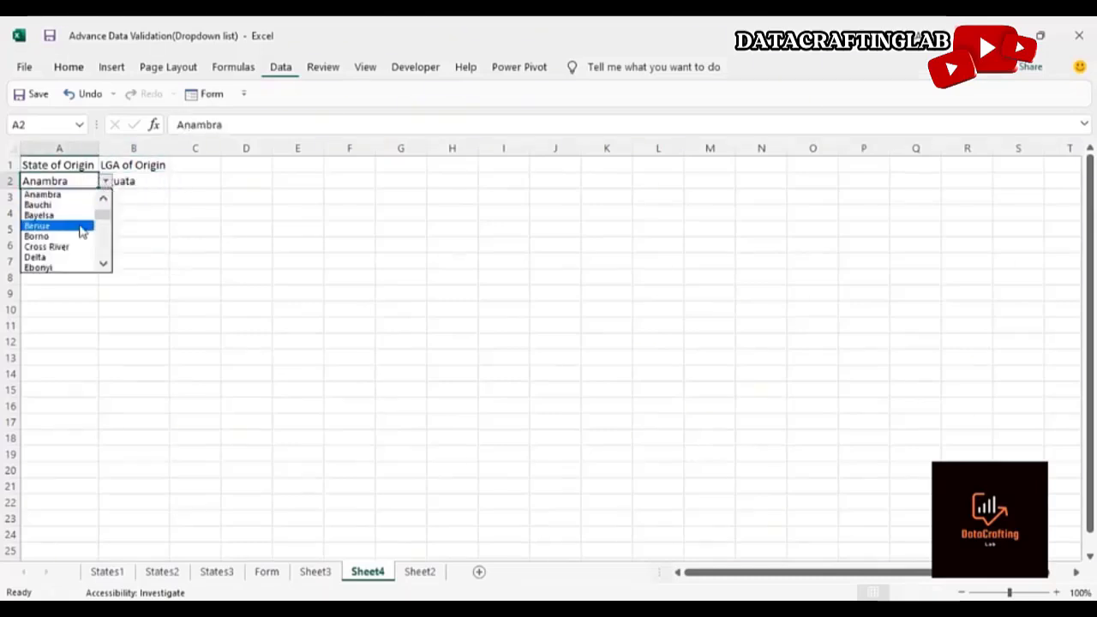
pyautogui.click(81, 226)
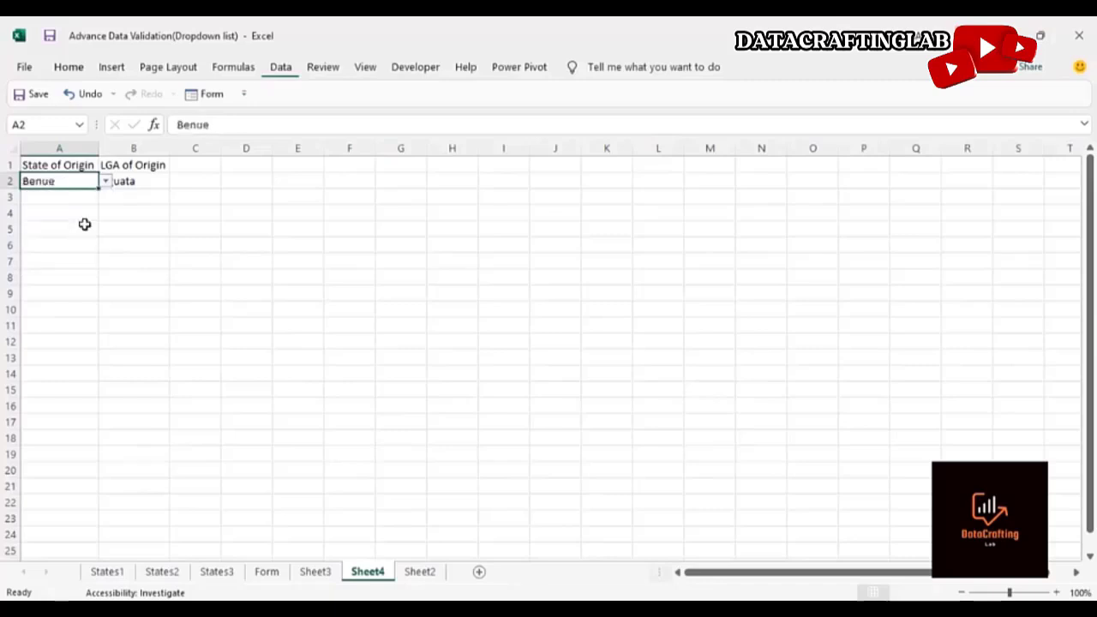
# Pick Buruku from the LGA dropdown in B2 to test the dependent list
pyautogui.click(142, 180)
pyautogui.click(175, 183)
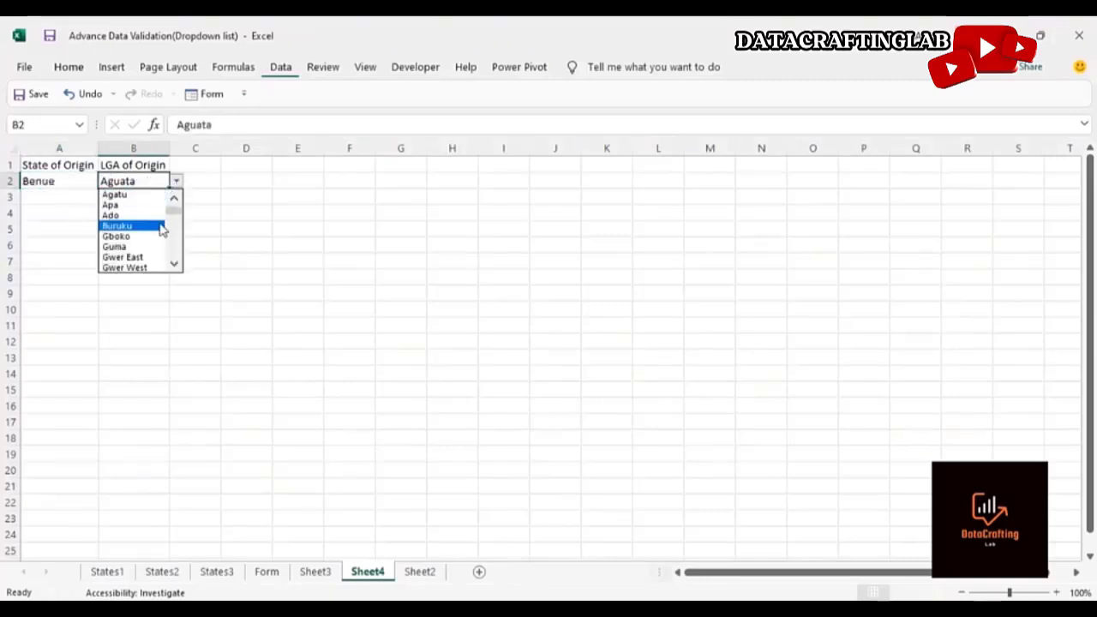
pyautogui.click(159, 230)
pyautogui.click(191, 229)
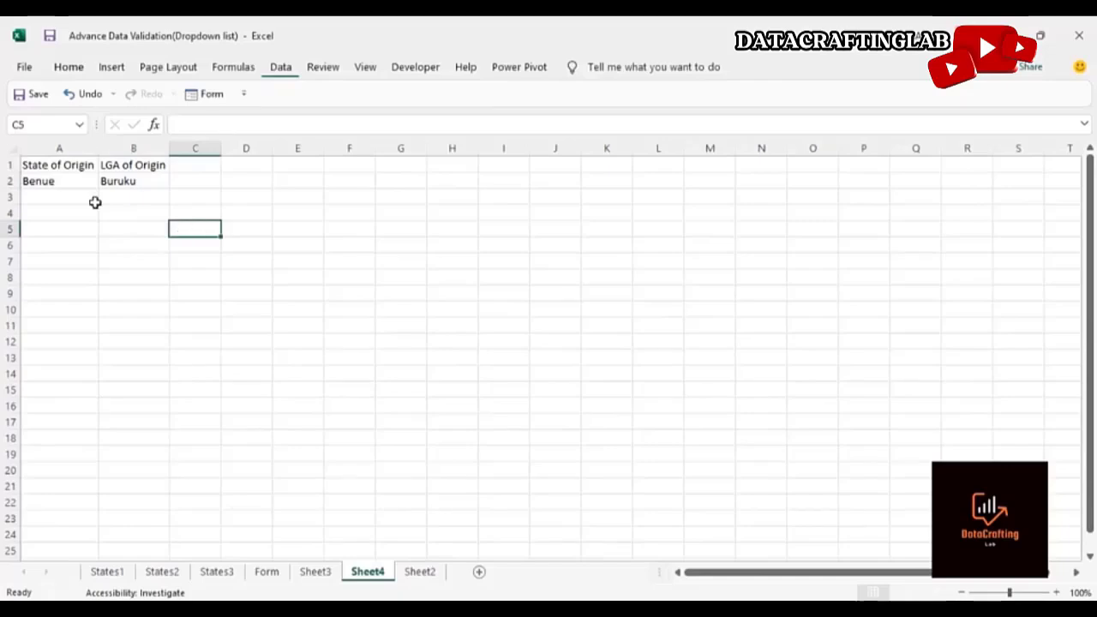
pyautogui.click(73, 183)
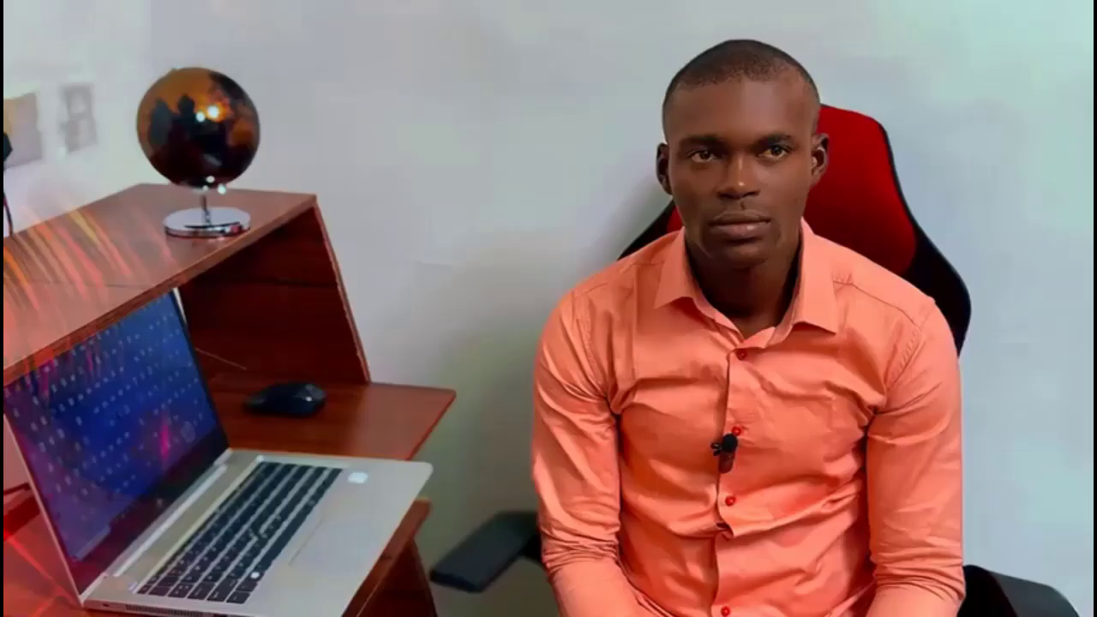